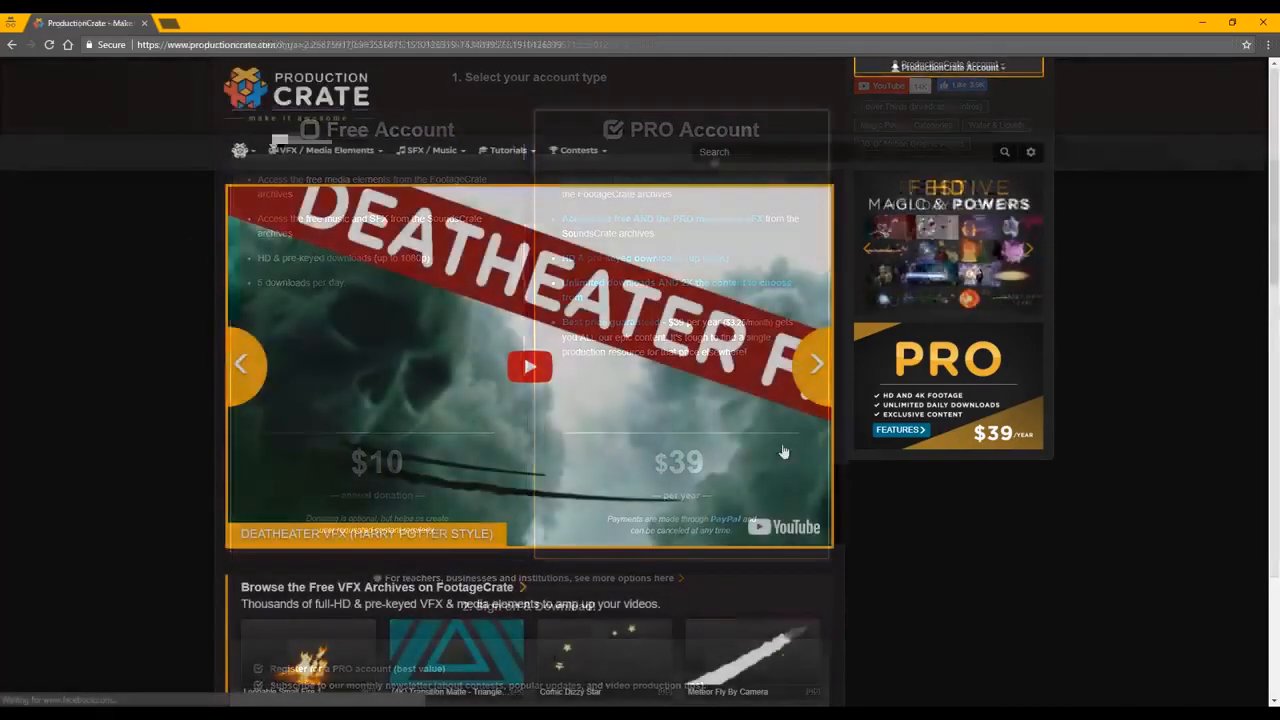
Step: Browse the featured effect packs and the free VFX archive on the ProductionCrate home page
{"action": "left_click", "coordinate": [817, 366]}
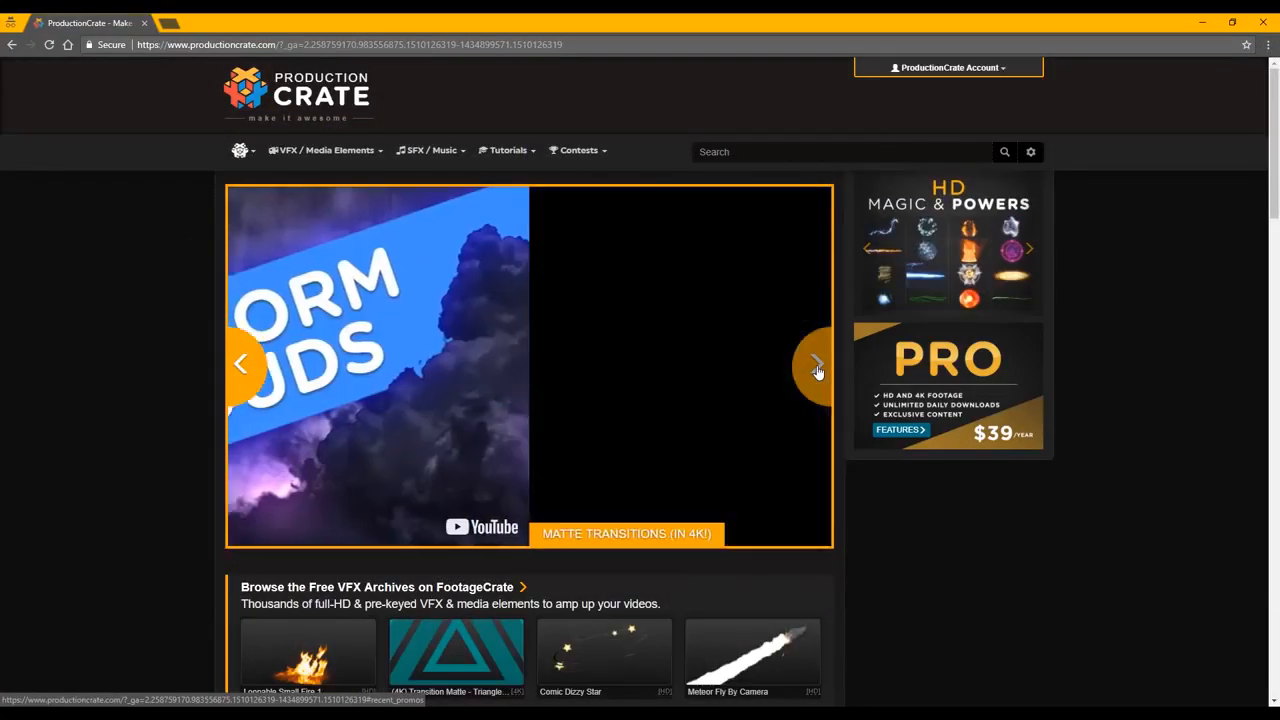
{"action": "left_click", "coordinate": [817, 366]}
{"action": "left_click", "coordinate": [817, 368]}
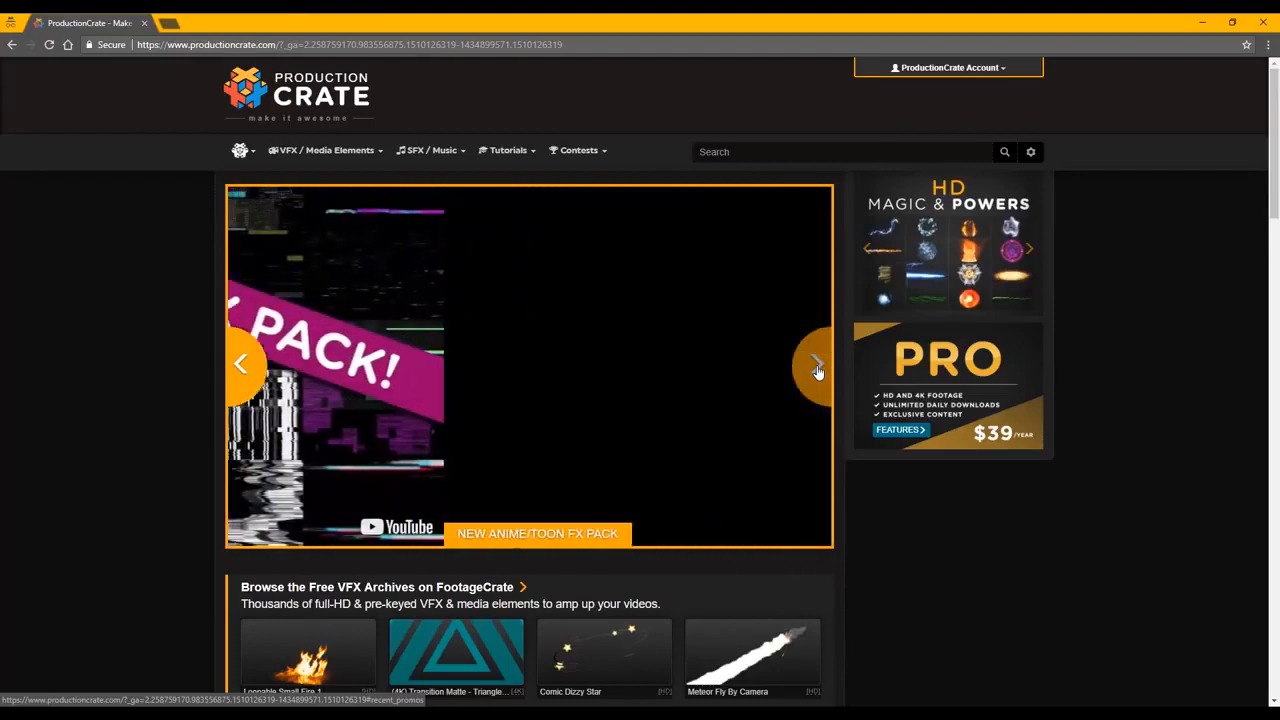
{"action": "scroll", "coordinate": [817, 370], "scroll_direction": "down", "scroll_amount": 1}
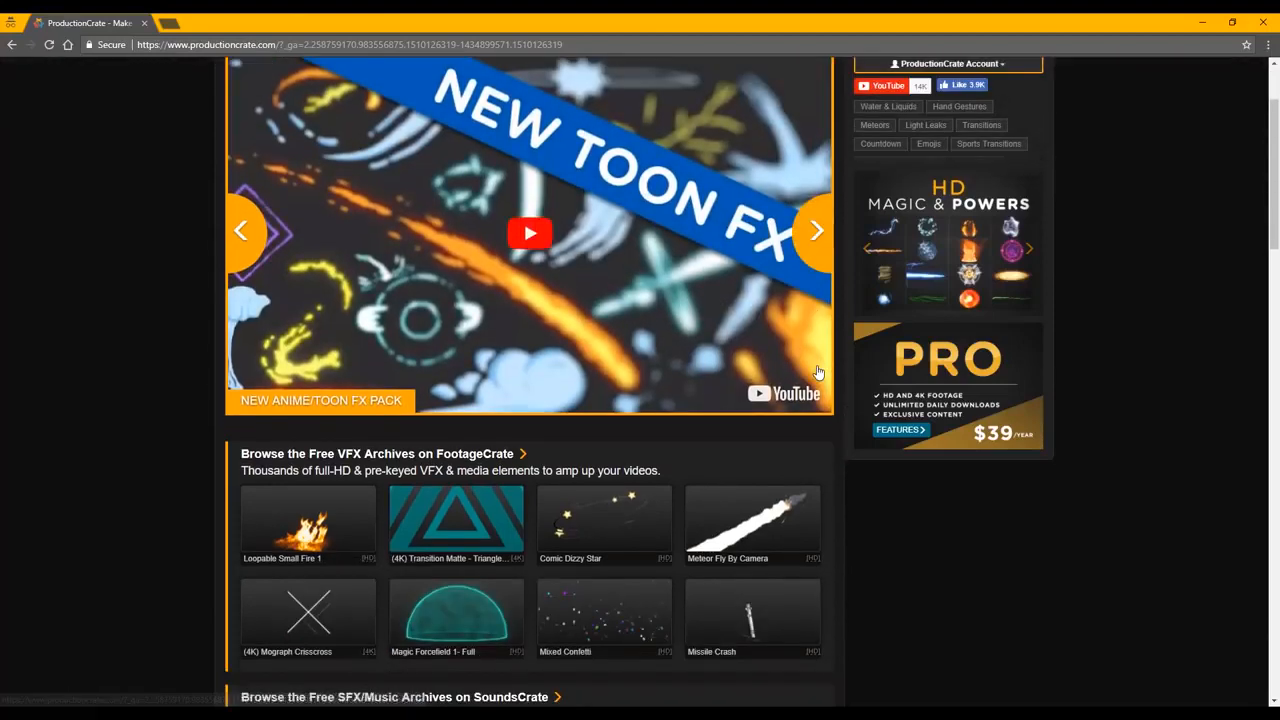
{"action": "scroll", "coordinate": [817, 372], "scroll_direction": "up", "scroll_amount": 1}
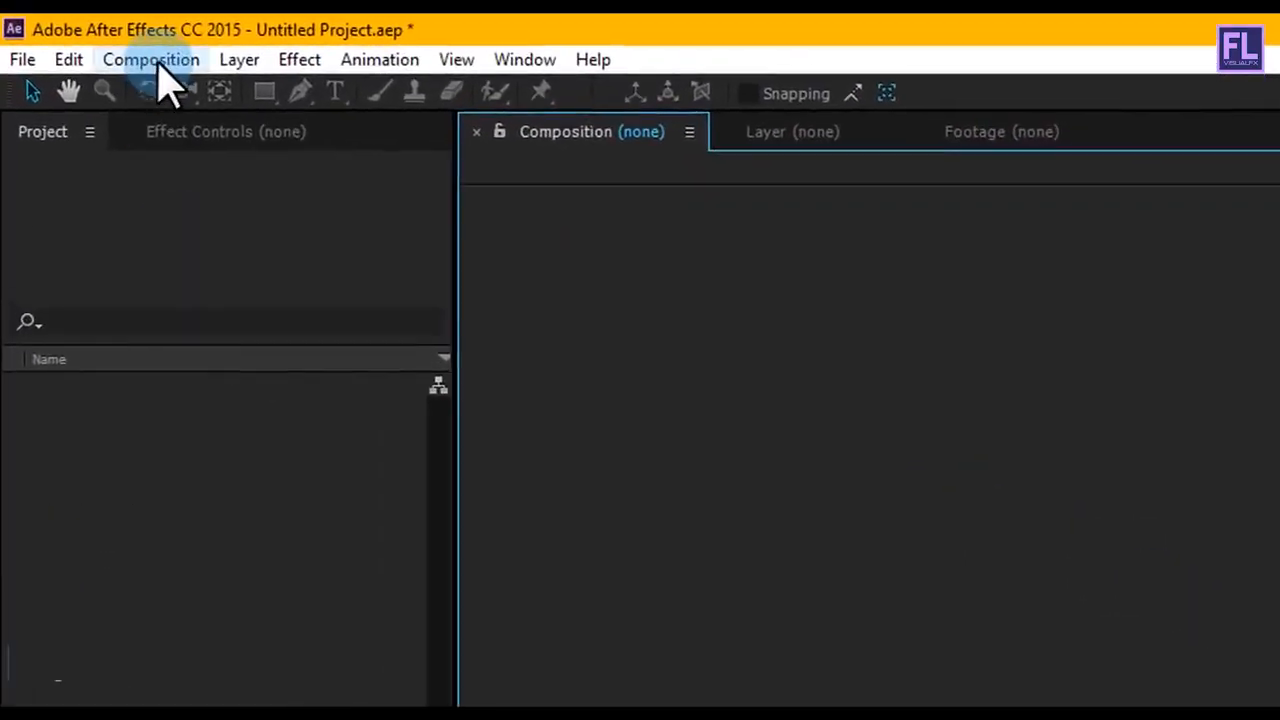
Step: In After Effects, create a 1920 x 1080 composition named cinematic trailer at 30 fps with a 6-second duration
{"action": "left_click", "coordinate": [138, 56]}
{"action": "left_click", "coordinate": [188, 94]}
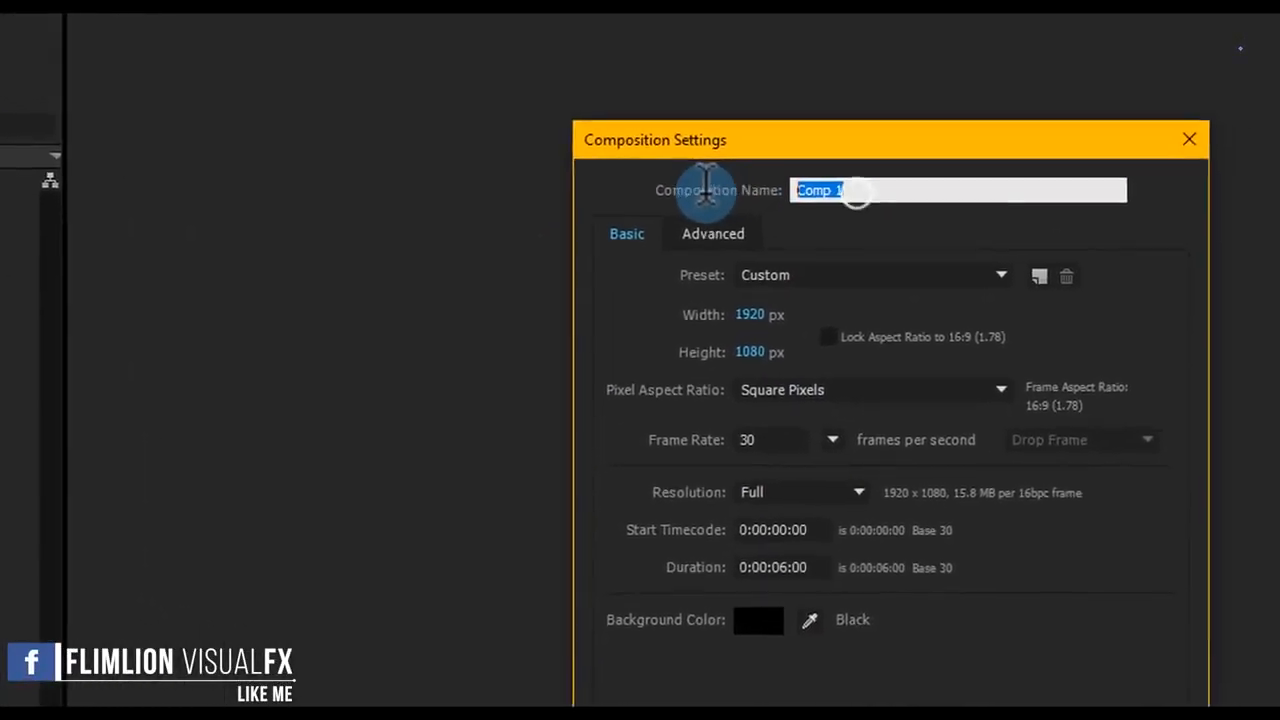
{"action": "type", "text": "cinematic trailer"}
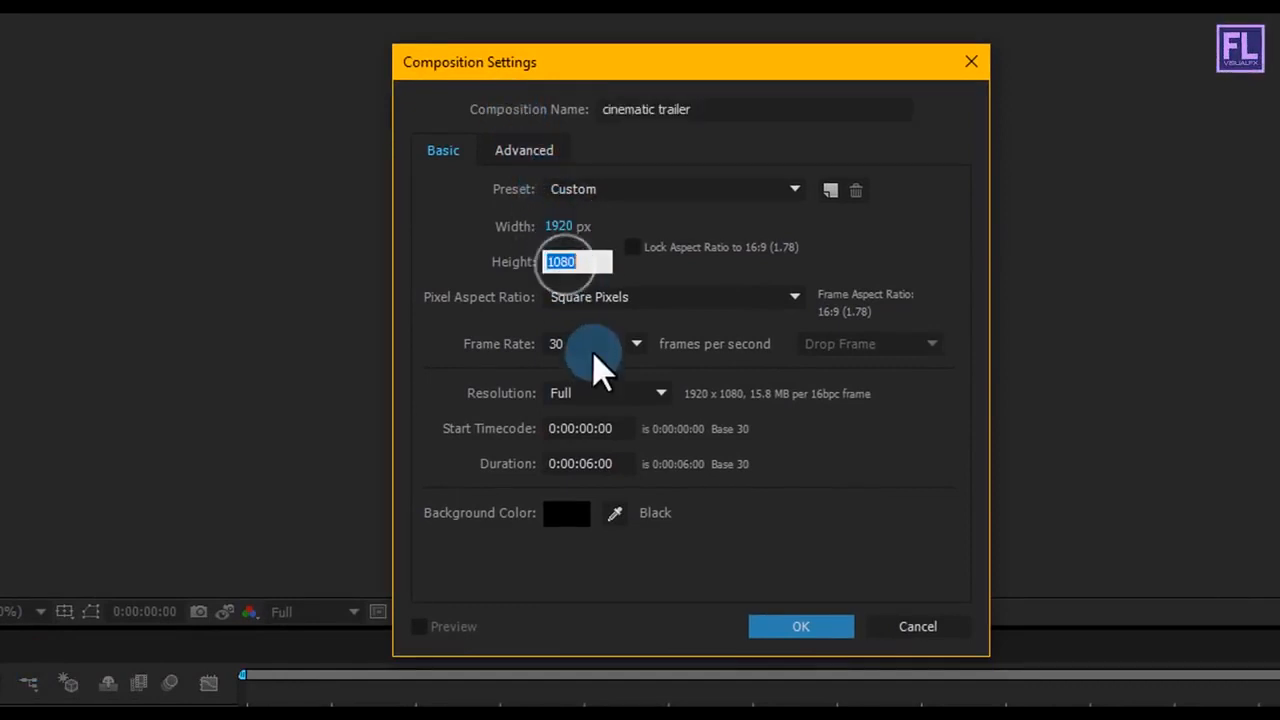
{"action": "left_click", "coordinate": [600, 463]}
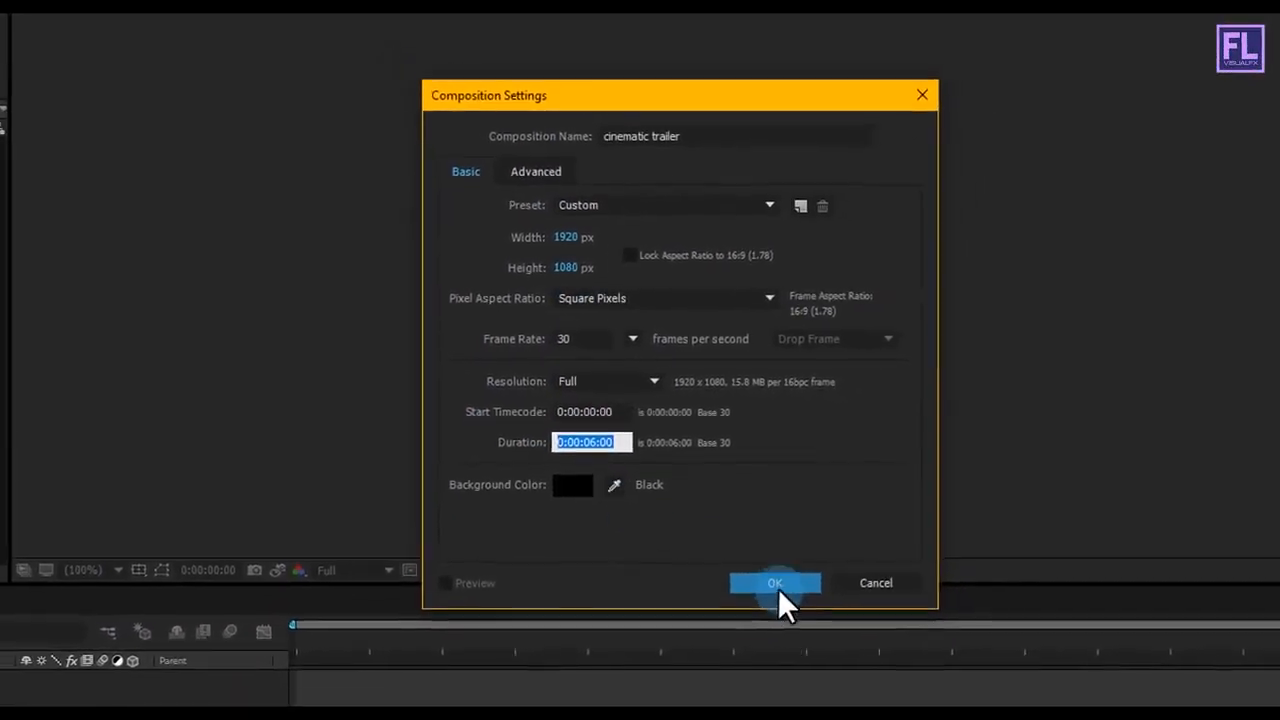
{"action": "left_click", "coordinate": [776, 584]}
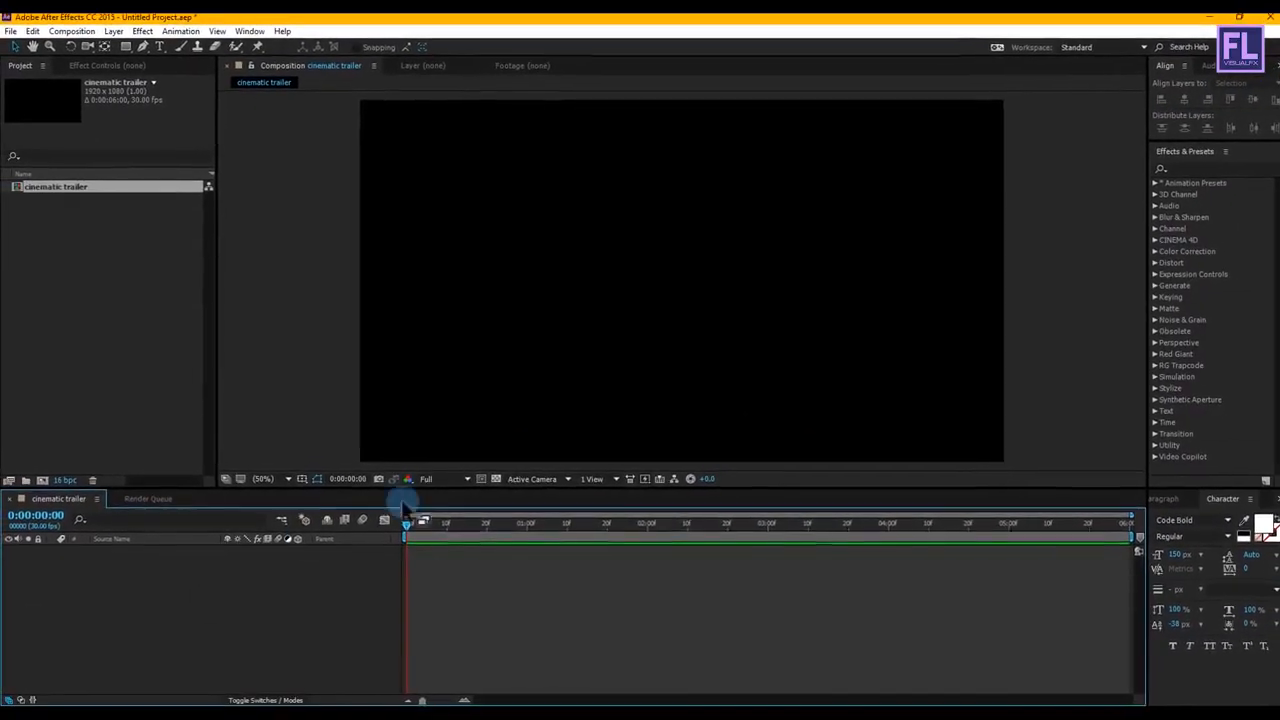
Step: Add a text layer reading Trailer and center it in the composition
{"action": "right_click", "coordinate": [203, 570]}
{"action": "left_click", "coordinate": [265, 427]}
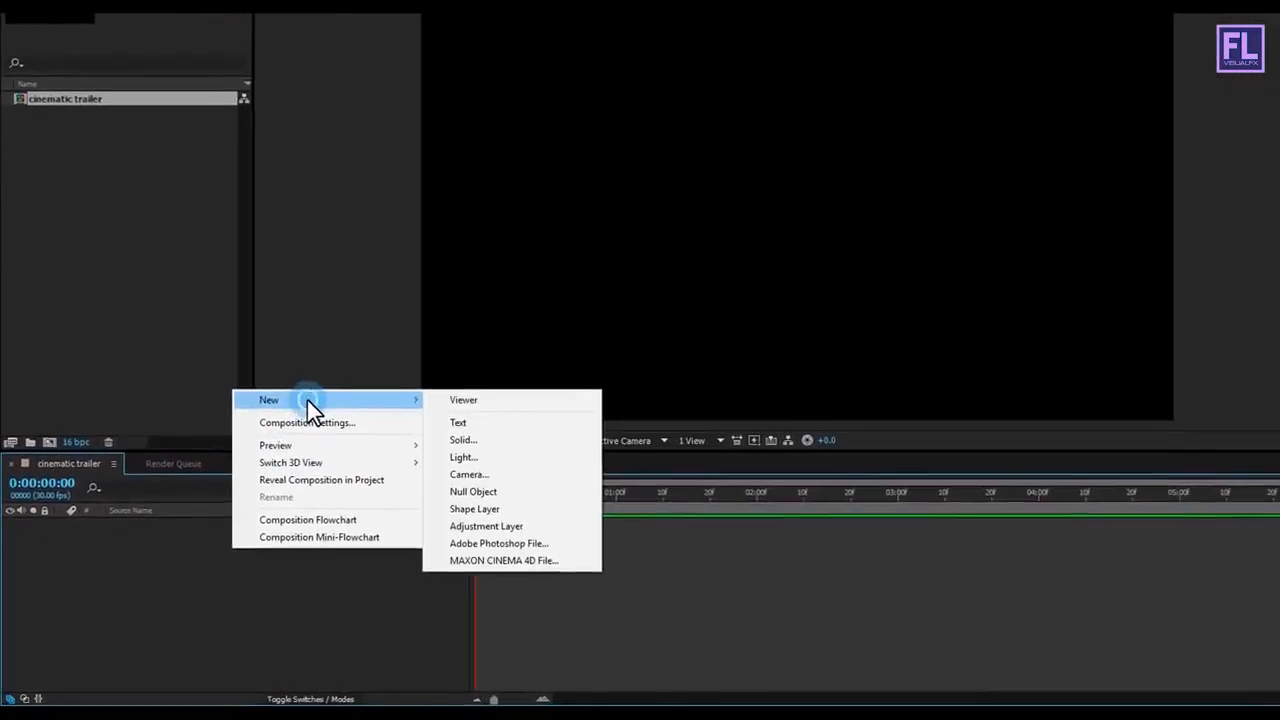
{"action": "left_click", "coordinate": [469, 416]}
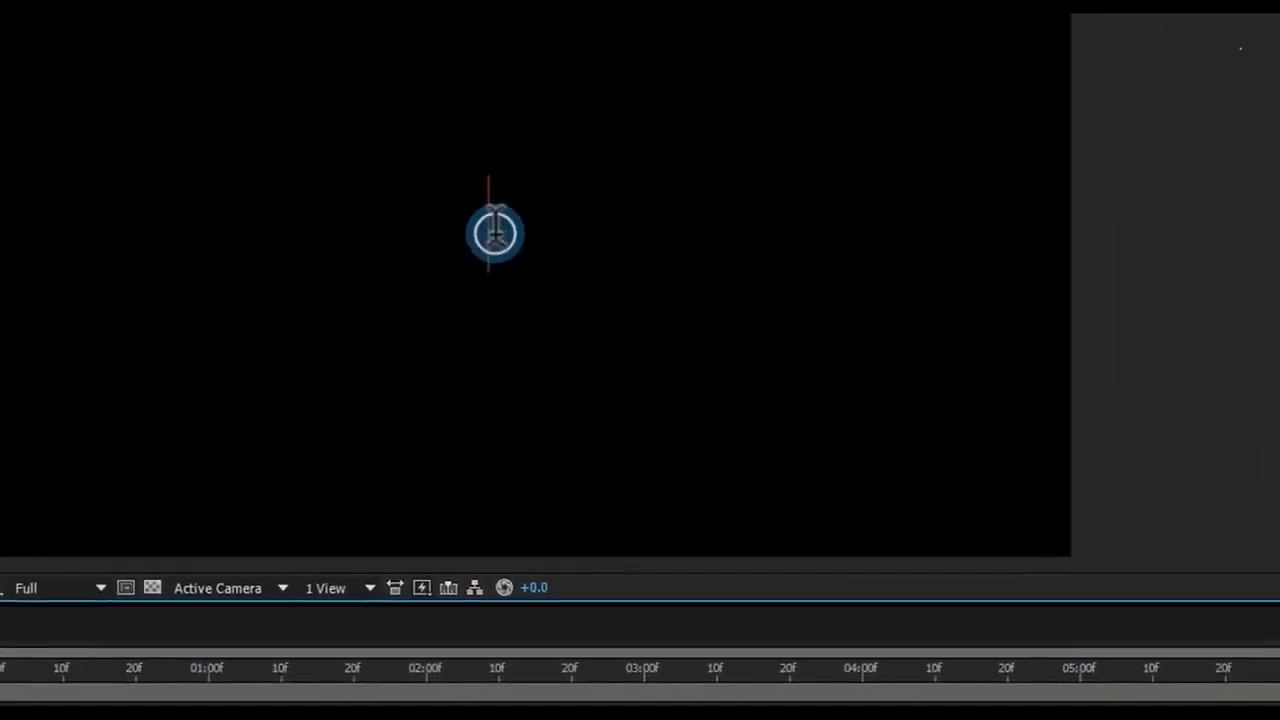
{"action": "type", "text": "TRAILER"}
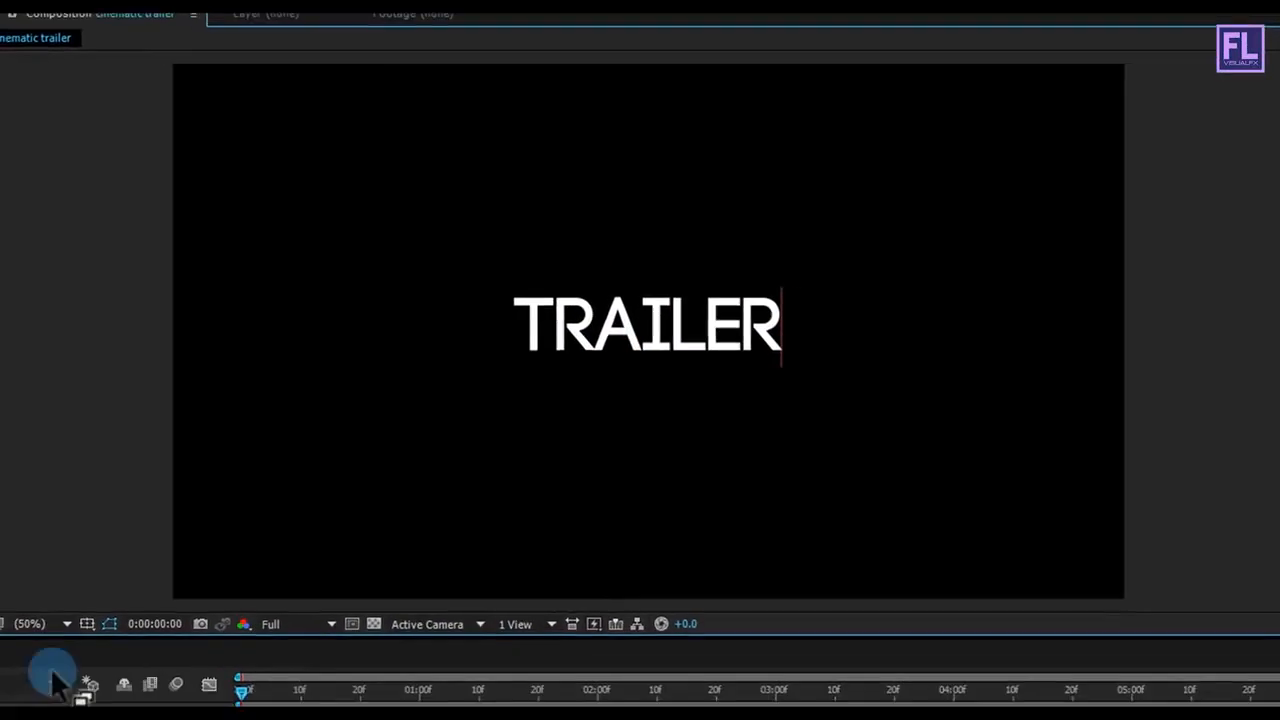
{"action": "left_click", "coordinate": [26, 675]}
{"action": "left_click", "coordinate": [83, 600]}
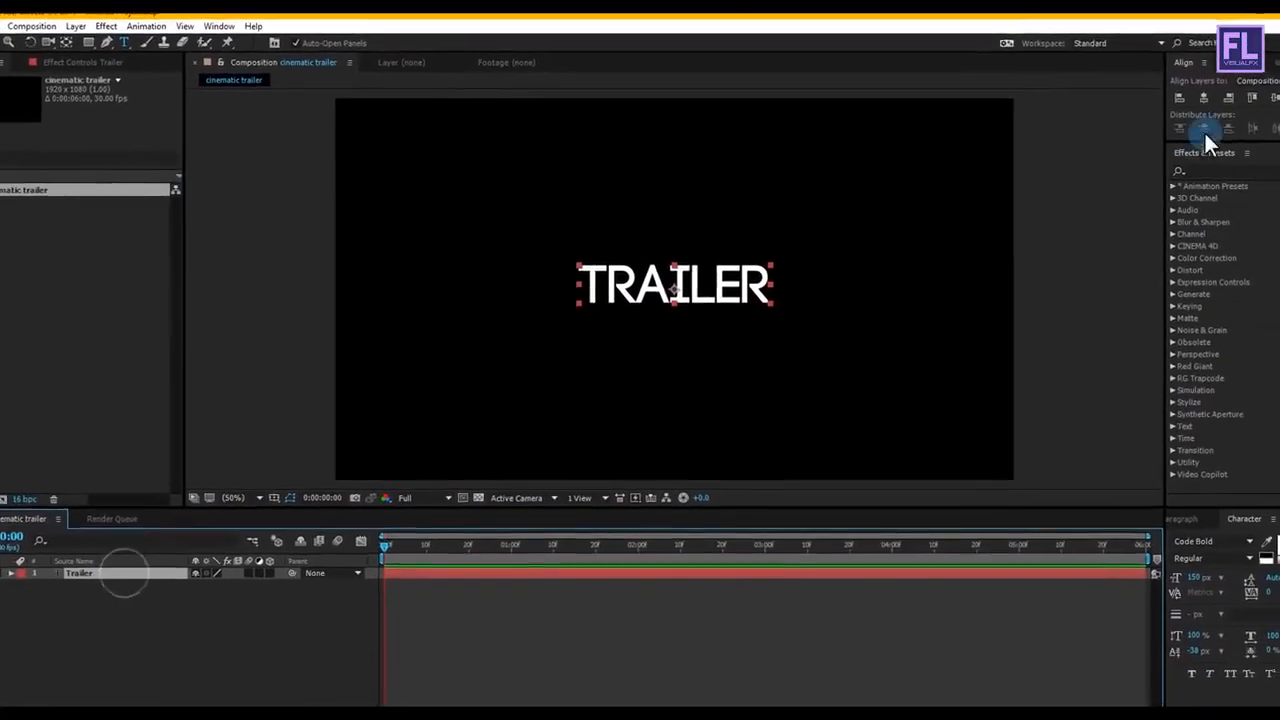
{"action": "left_click", "coordinate": [1268, 102]}
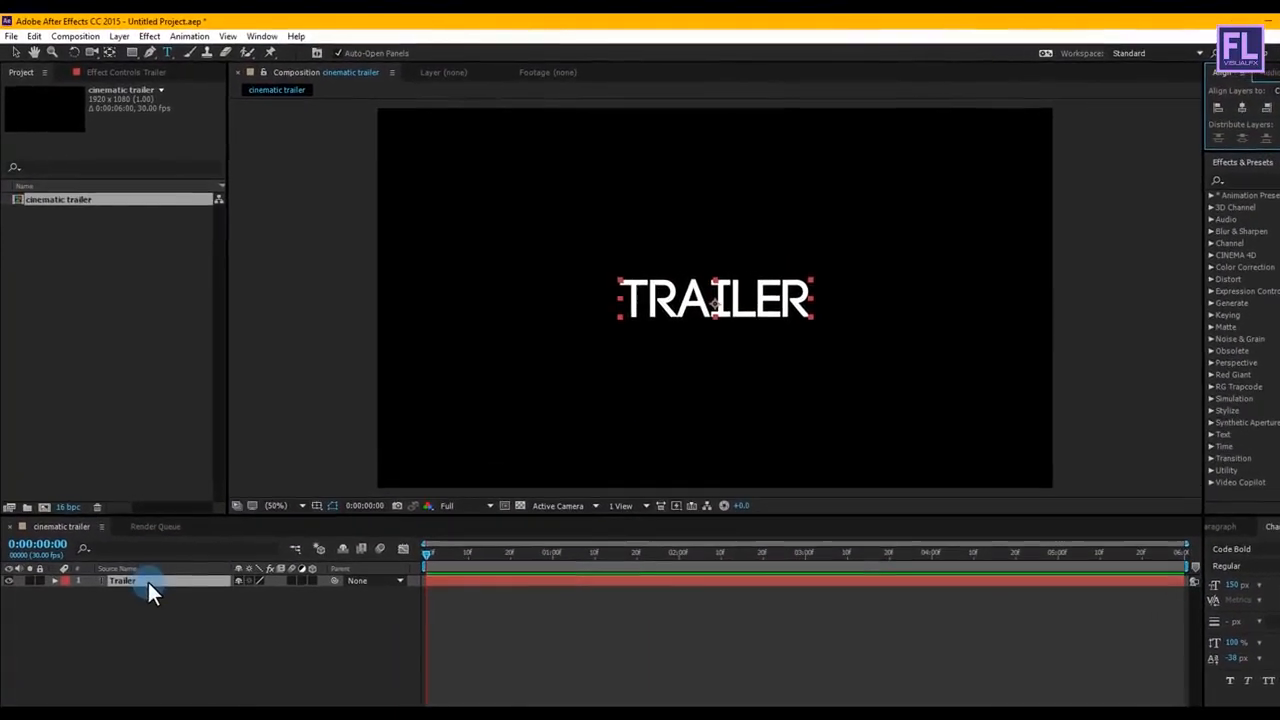
Step: Apply a Gradient Overlay layer style to the Trailer text layer
{"action": "right_click", "coordinate": [150, 582]}
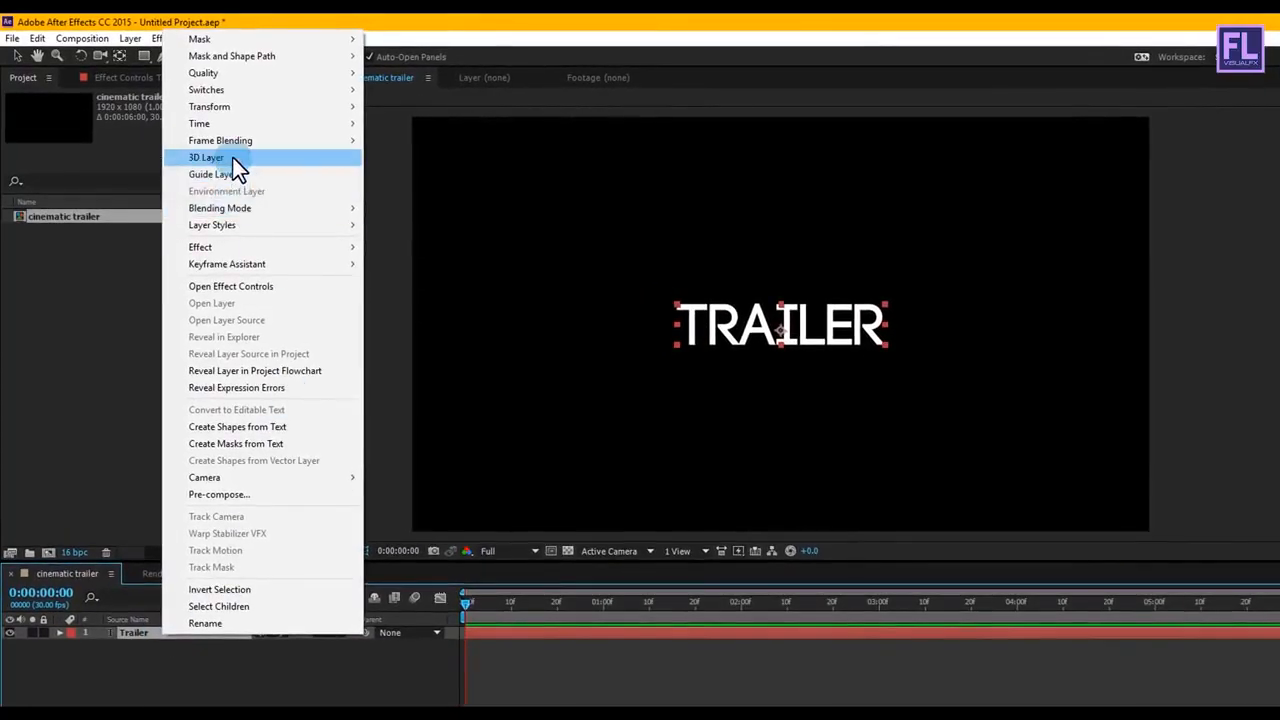
{"action": "mouse_move", "coordinate": [245, 224]}
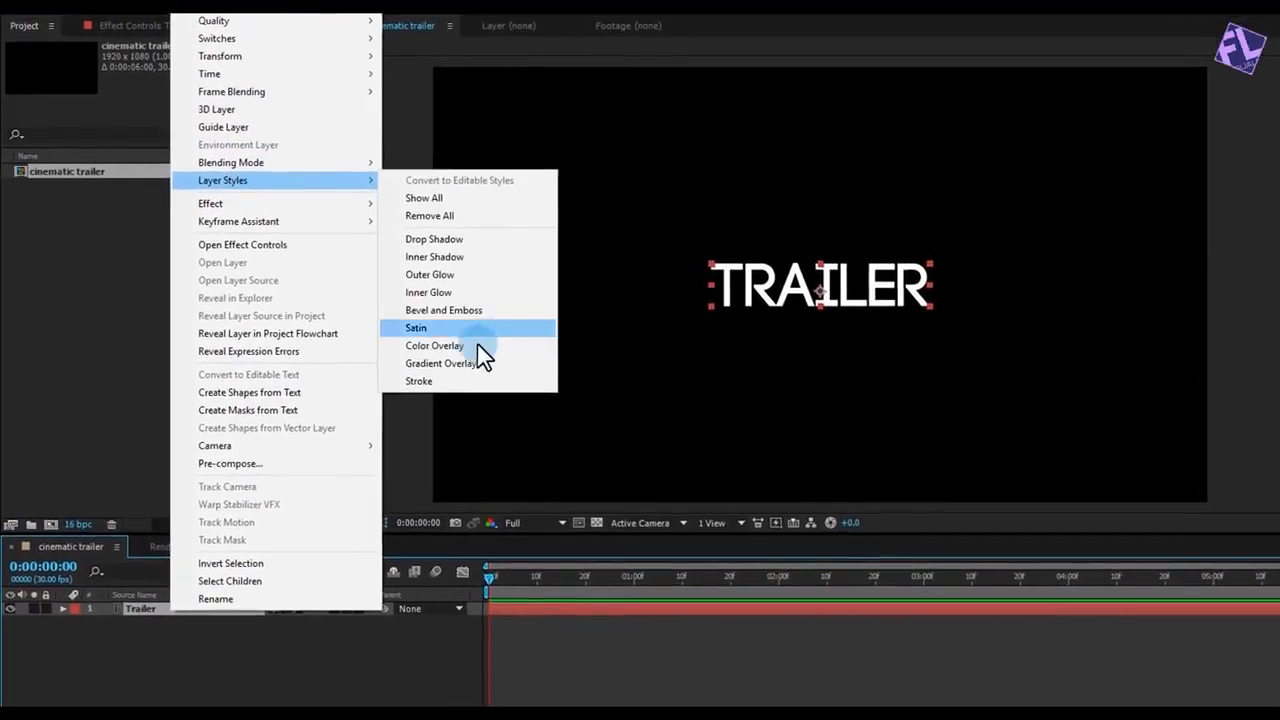
{"action": "left_click", "coordinate": [448, 363]}
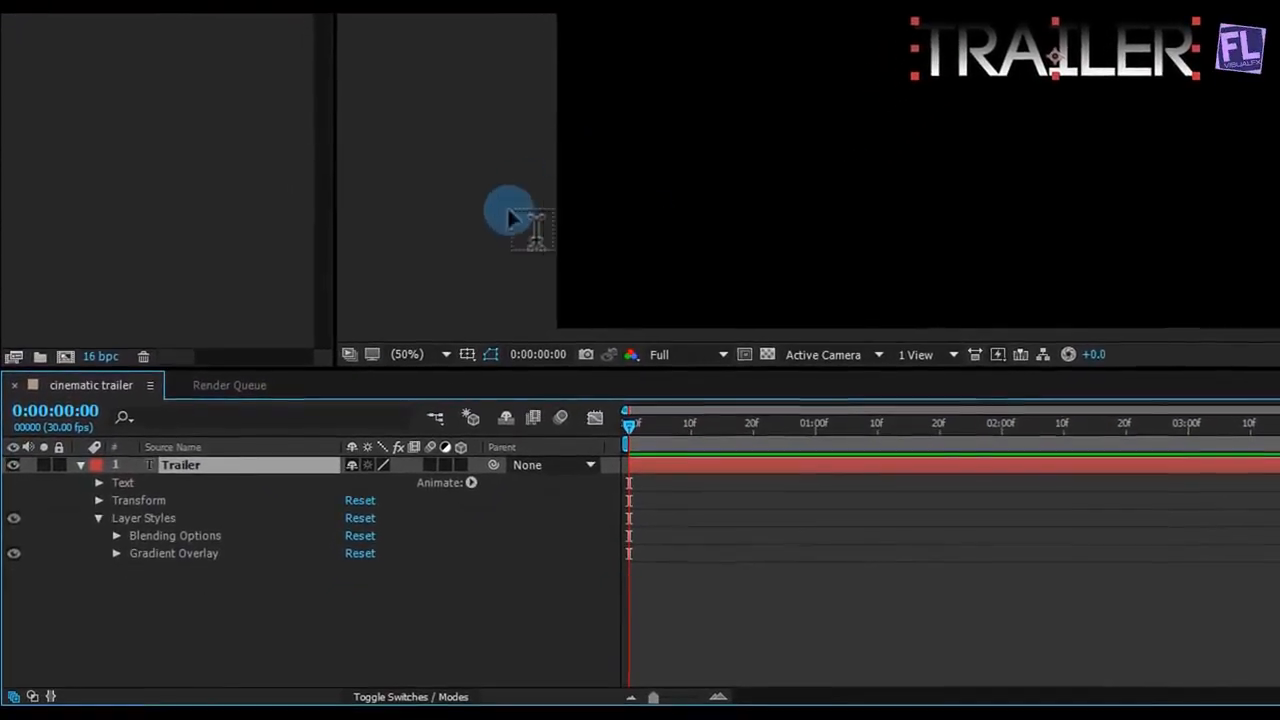
Step: Edit the overlay's gradient, setting the start stop to dark grey 444444 and adding a white stop at 15.3%
{"action": "left_click", "coordinate": [116, 553]}
{"action": "left_click", "coordinate": [405, 558]}
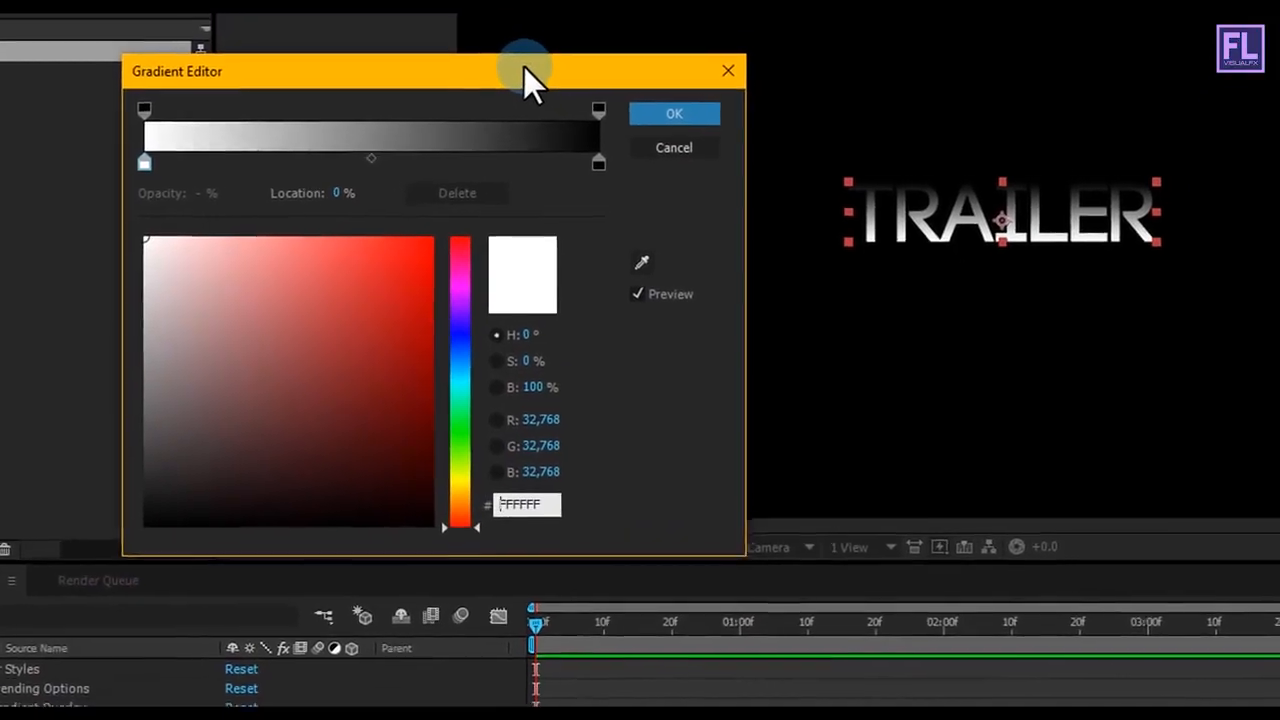
{"action": "left_click", "coordinate": [128, 184]}
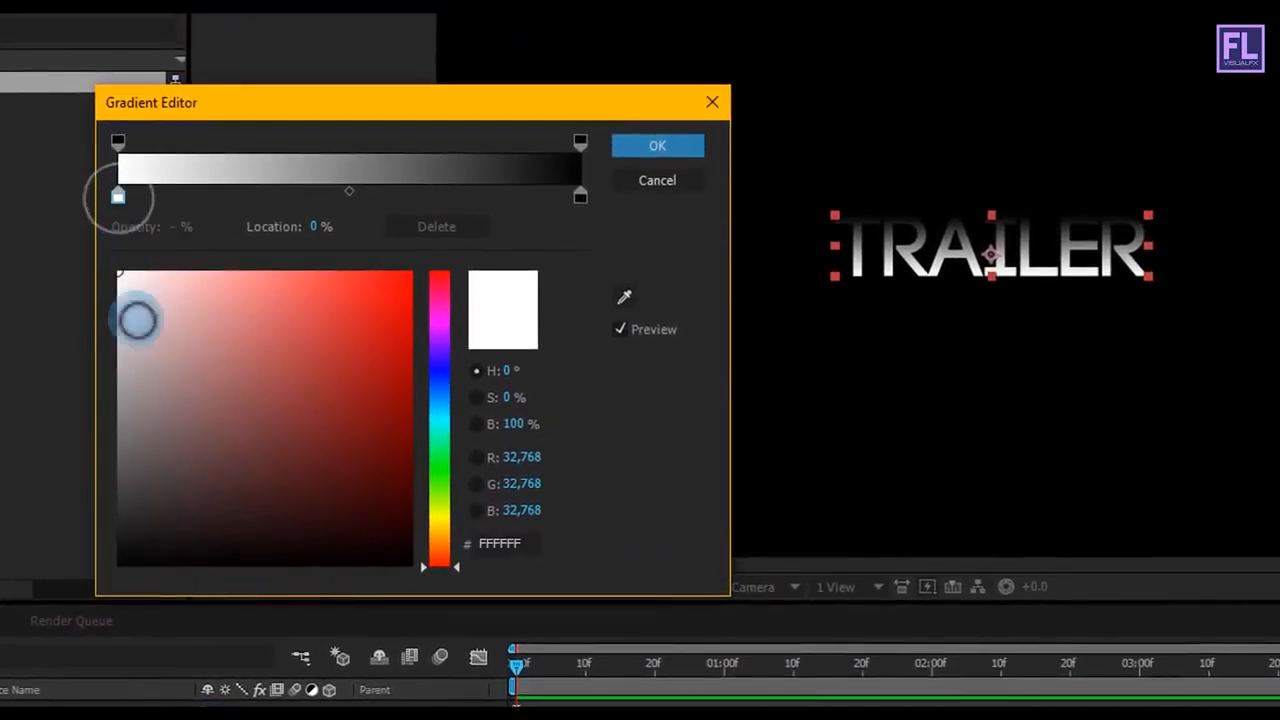
{"action": "left_click_drag", "start_coordinate": [139, 357], "coordinate": [53, 495]}
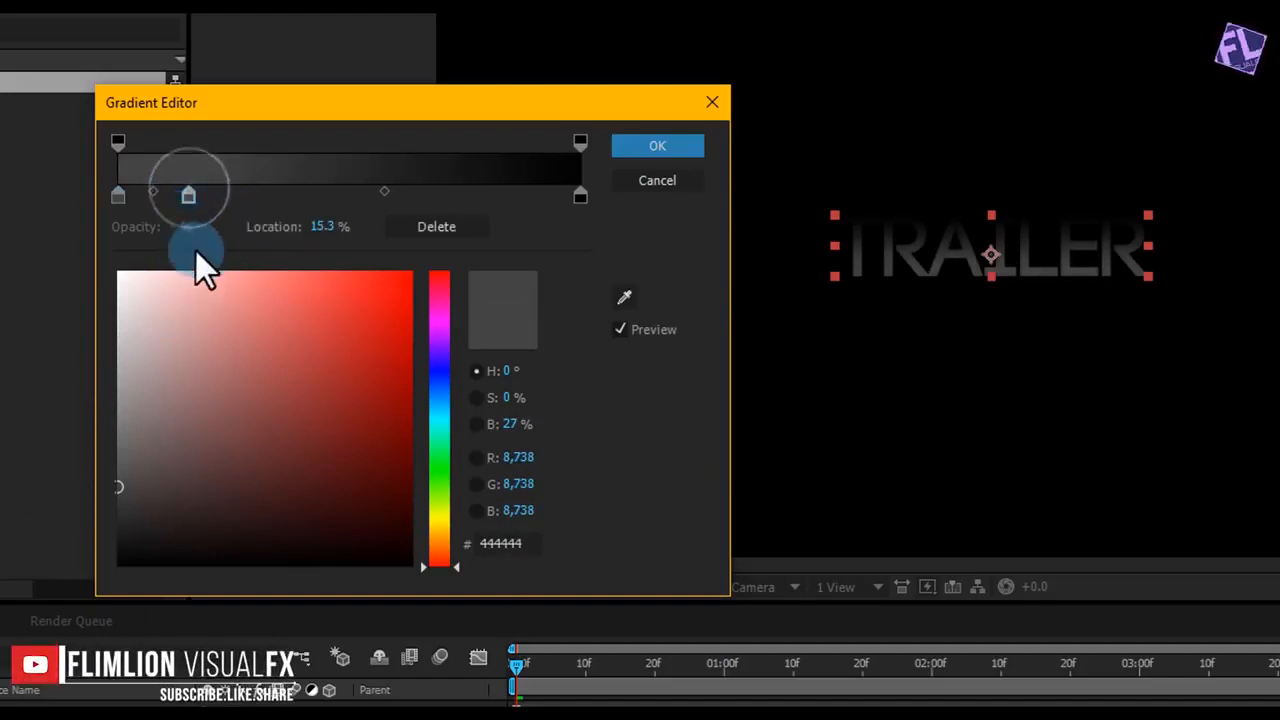
{"action": "left_click_drag", "start_coordinate": [167, 321], "coordinate": [35, 207]}
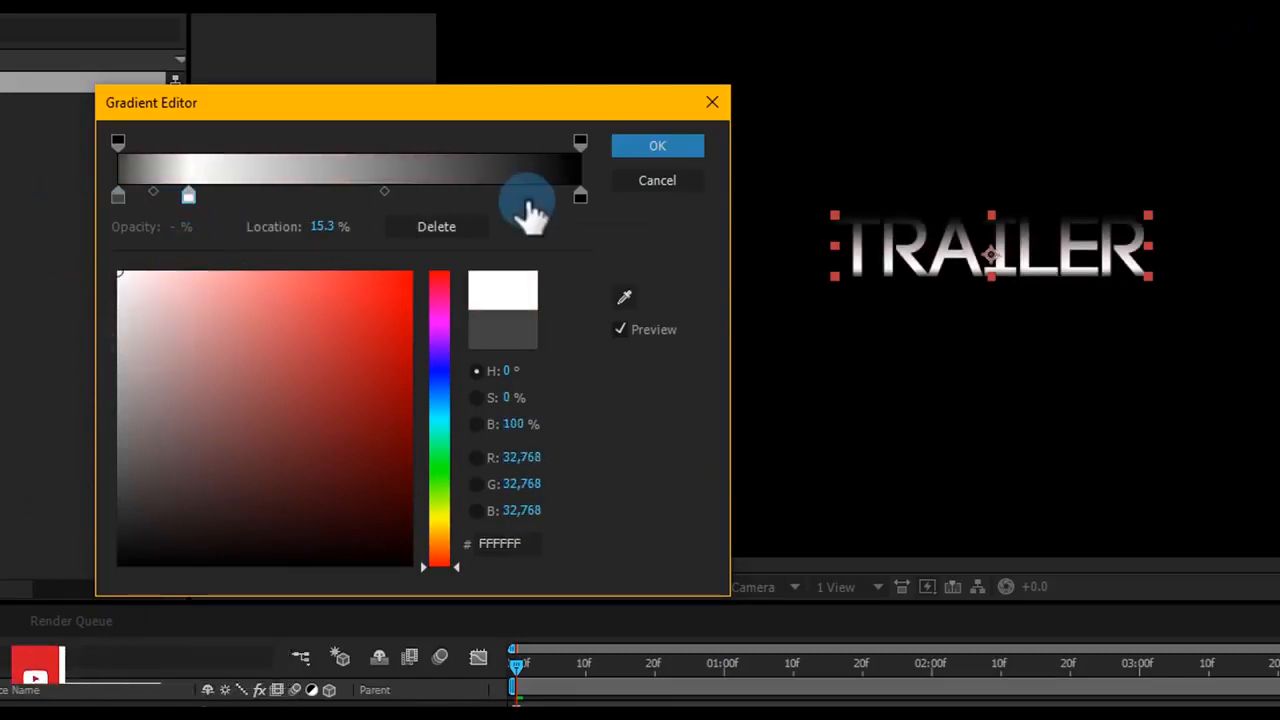
Step: Change the gradient's black end stop to dark grey and apply the gradient
{"action": "left_click", "coordinate": [578, 198]}
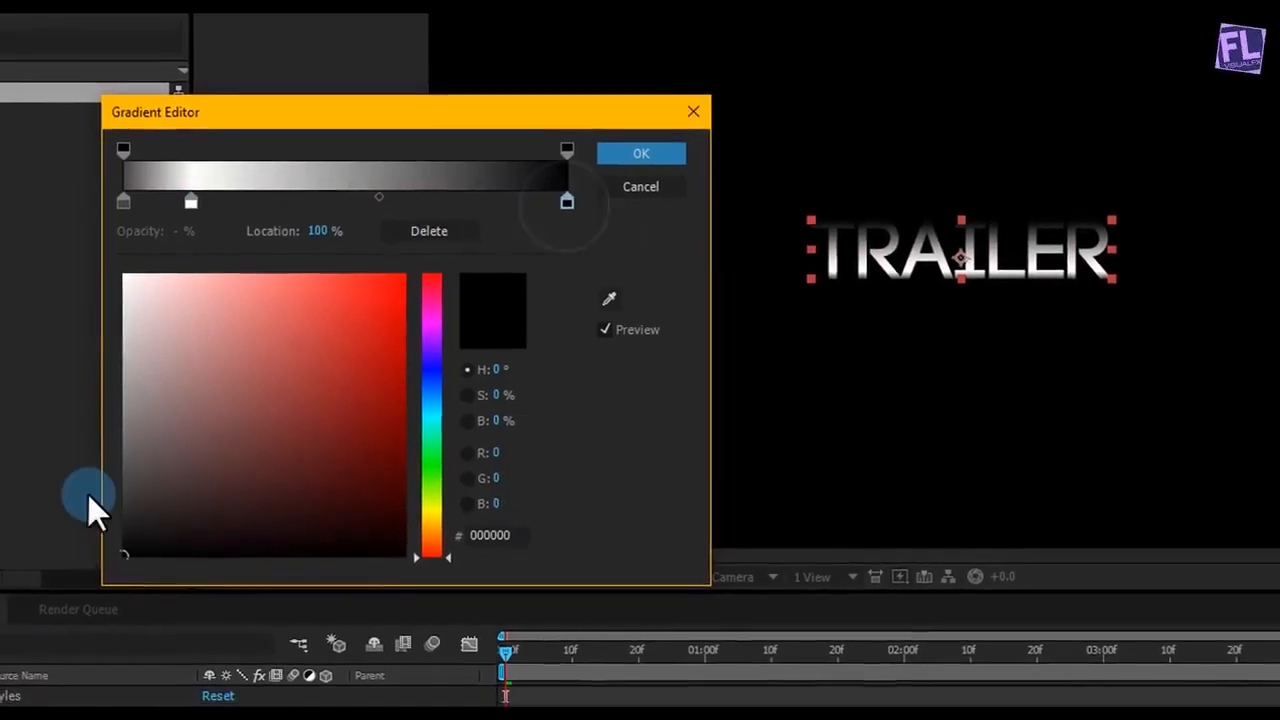
{"action": "left_click", "coordinate": [106, 507]}
{"action": "left_click_drag", "start_coordinate": [116, 492], "coordinate": [116, 500]}
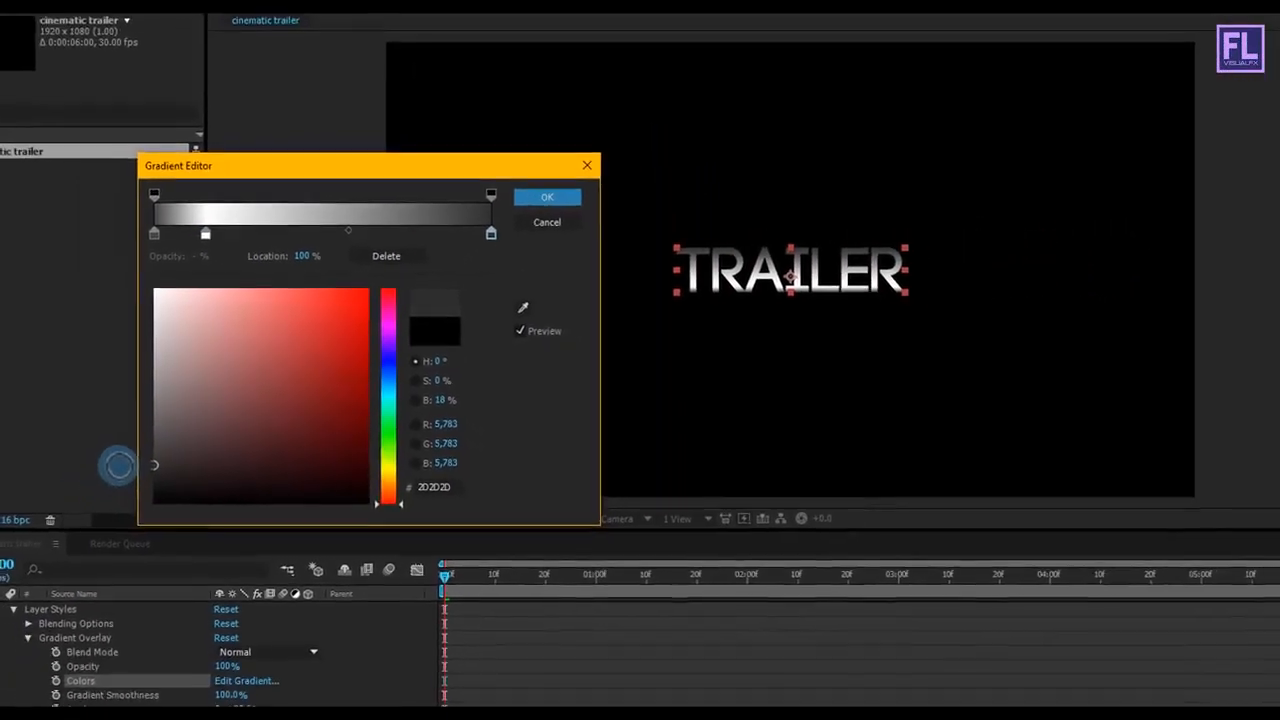
{"action": "left_click", "coordinate": [547, 197]}
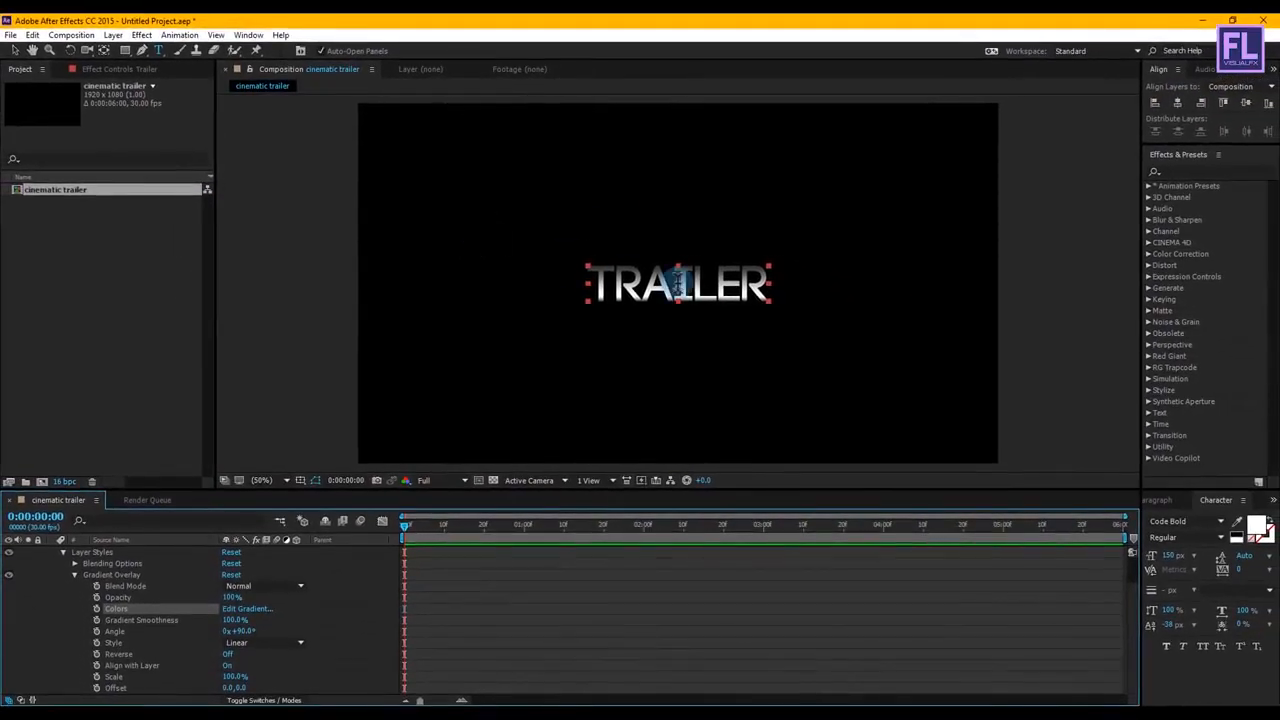
Step: Inspect the gradient on the title up close and collapse the Trailer layer's properties
{"action": "scroll", "coordinate": [678, 285], "scroll_direction": "up", "scroll_amount": 2}
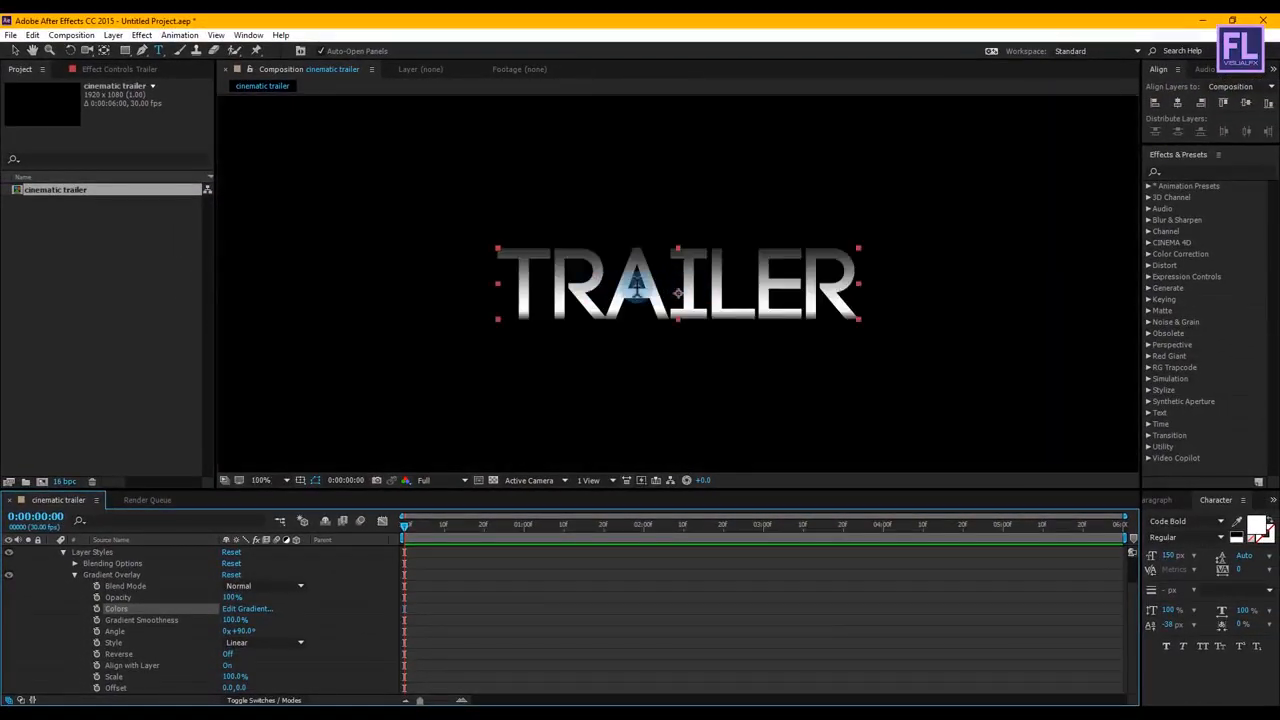
{"action": "scroll", "coordinate": [678, 293], "scroll_direction": "down", "scroll_amount": 2}
{"action": "scroll", "coordinate": [105, 584], "scroll_direction": "up", "scroll_amount": 1}
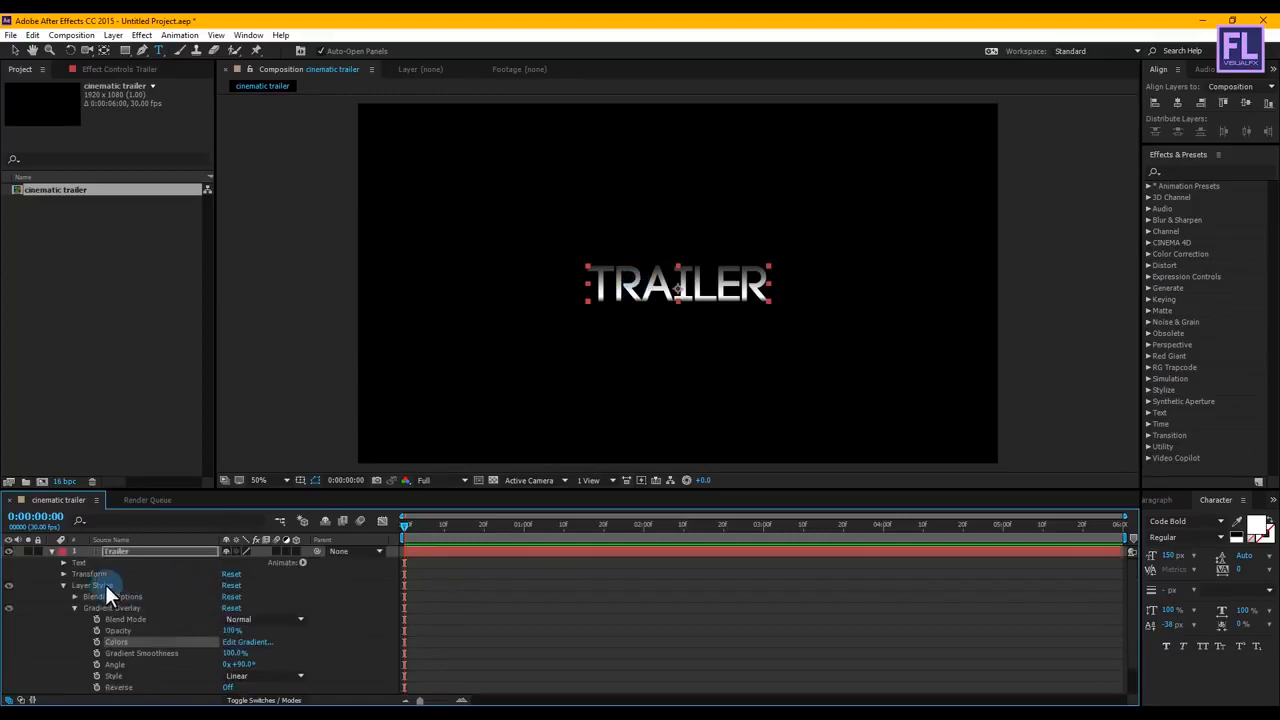
{"action": "left_click", "coordinate": [73, 608]}
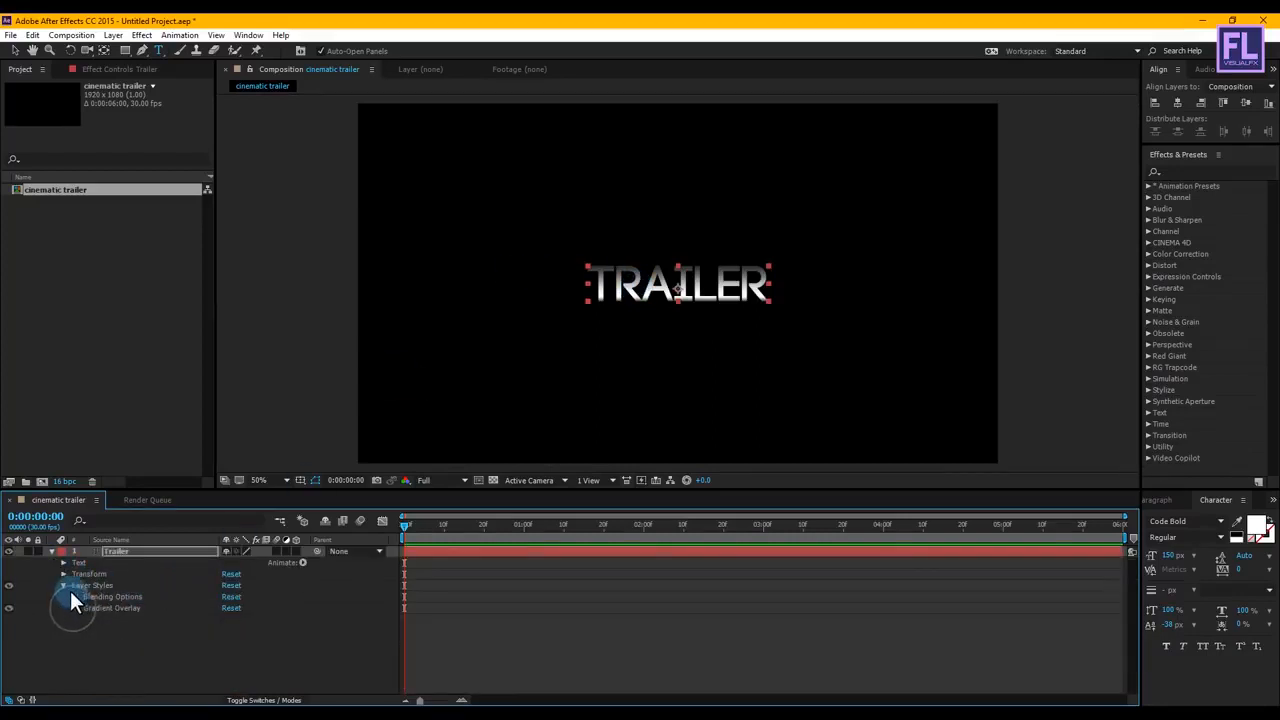
{"action": "left_click", "coordinate": [63, 585]}
{"action": "left_click", "coordinate": [48, 550]}
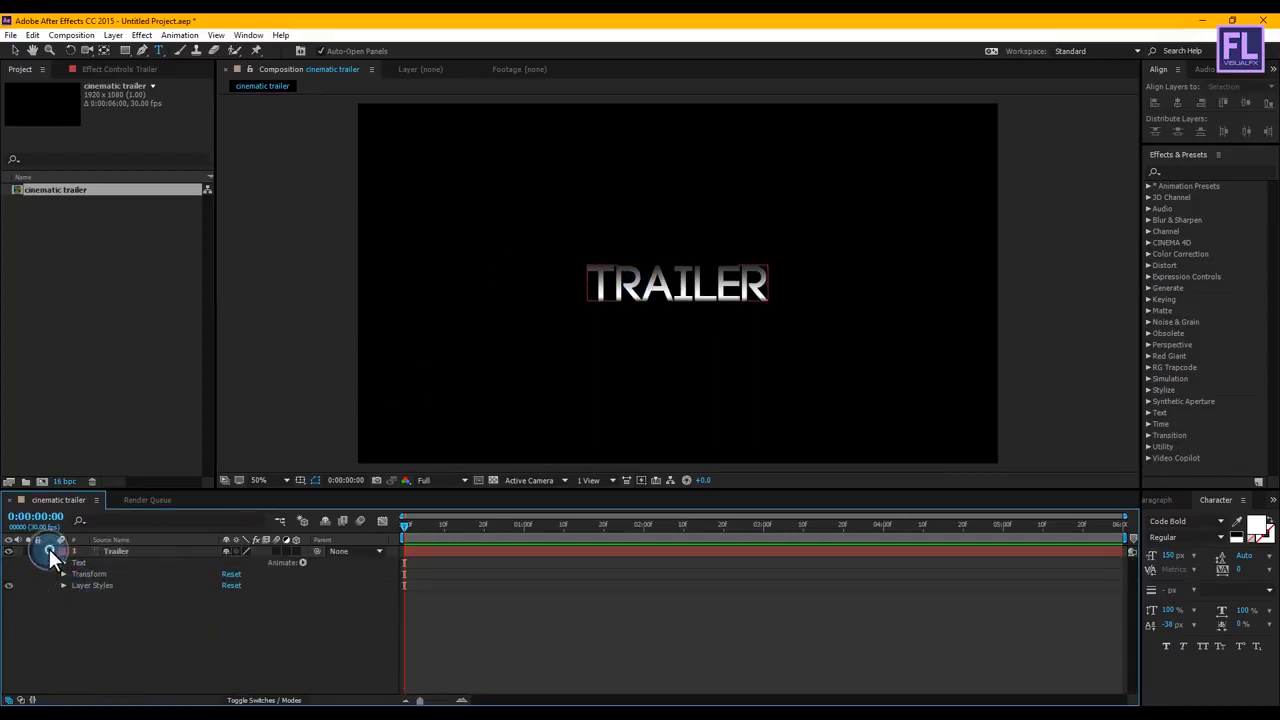
Step: Set the Trailer layer's paragraph alignment to centered text
{"action": "left_click", "coordinate": [118, 551]}
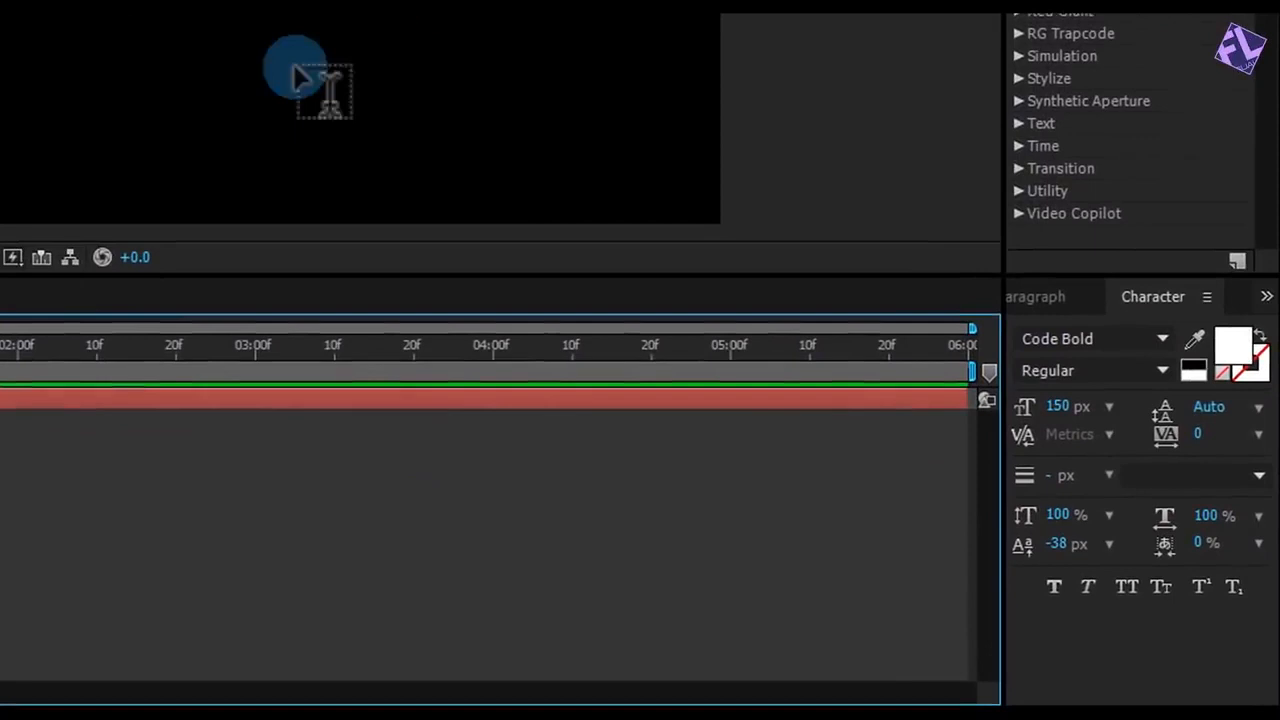
{"action": "left_click", "coordinate": [1040, 296]}
{"action": "left_click", "coordinate": [1062, 333]}
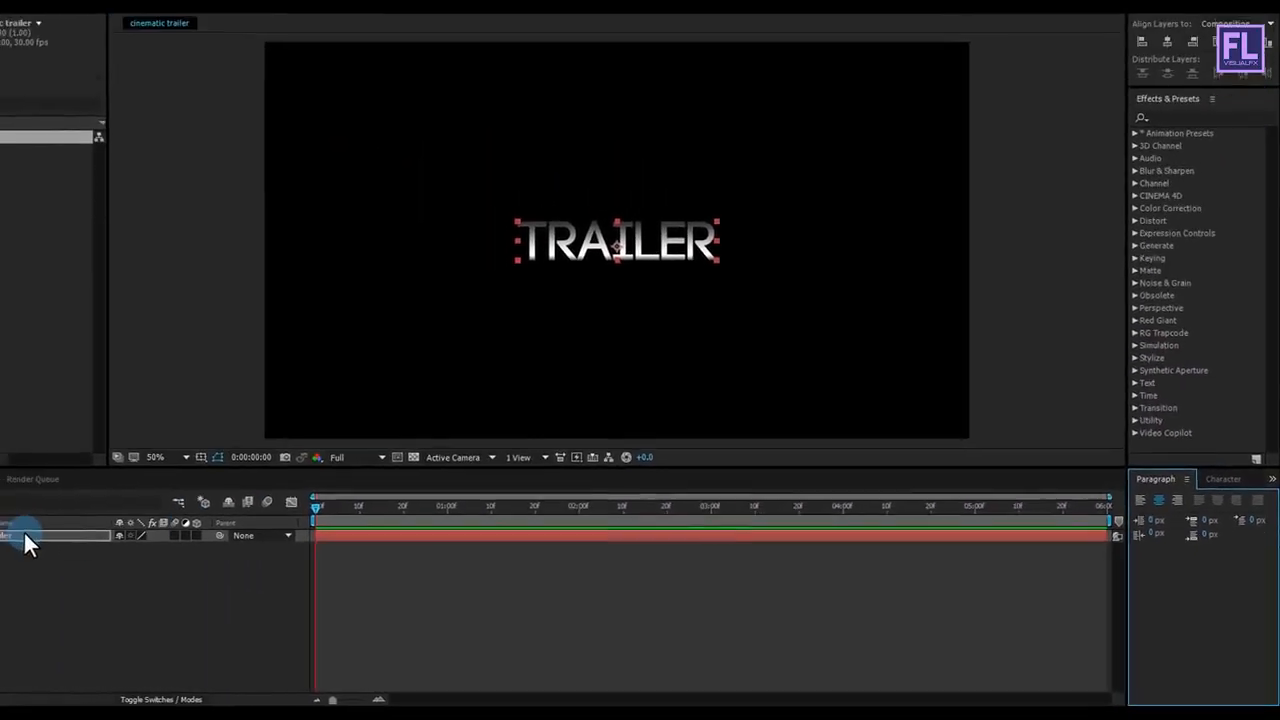
Step: Add a Tracking animator to the Trailer text layer
{"action": "left_click", "coordinate": [52, 550]}
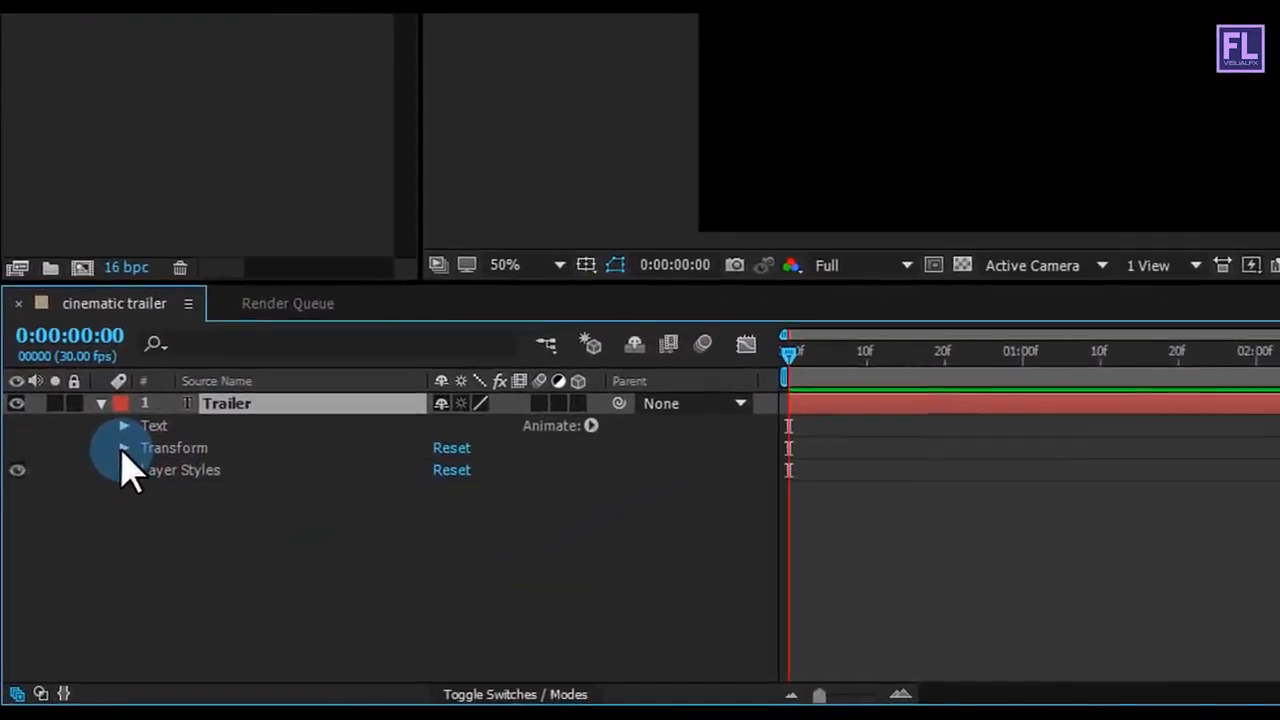
{"action": "left_click", "coordinate": [640, 402]}
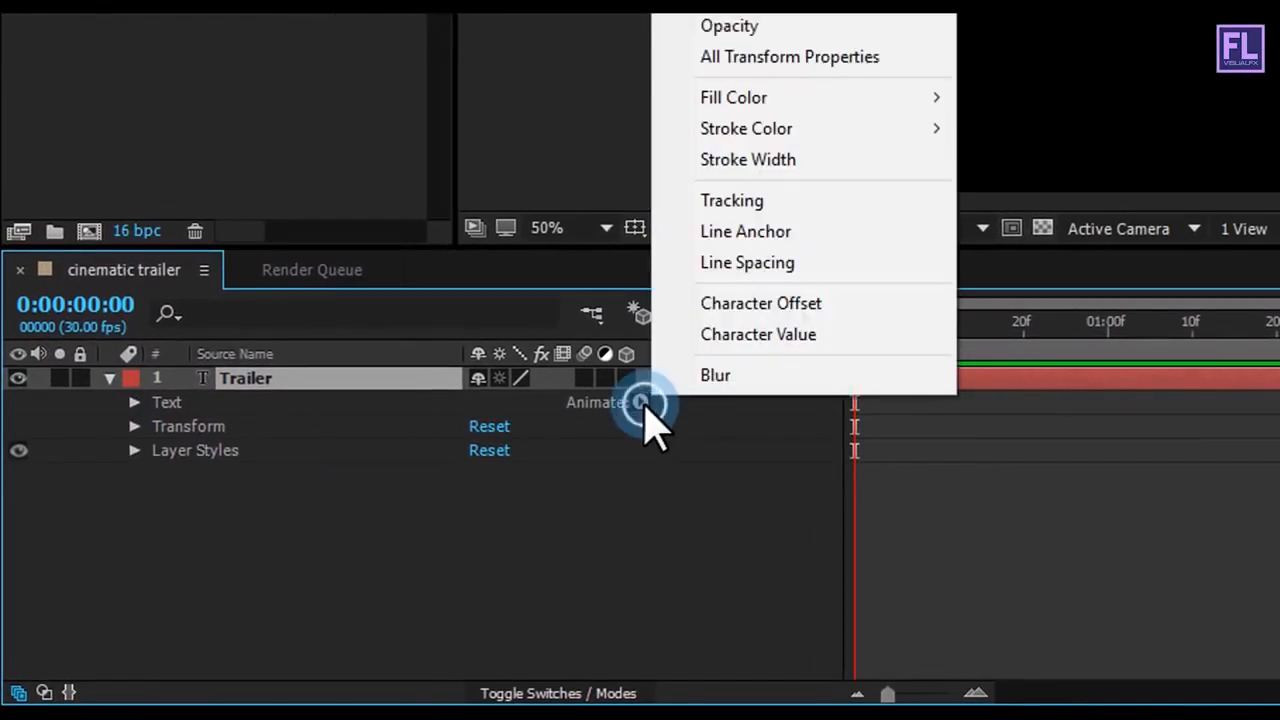
{"action": "left_click", "coordinate": [732, 201]}
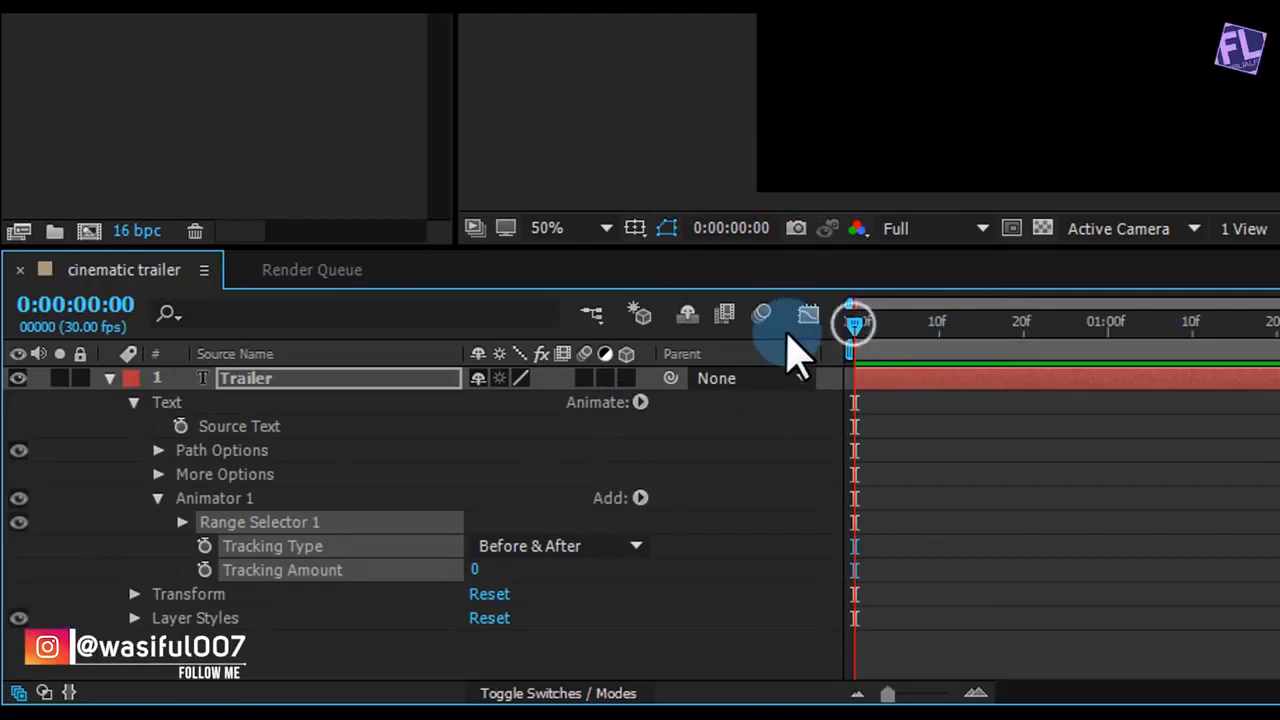
Step: Keyframe the Tracking Amount from -12 at the first frame to a wider spacing near the composition's end, and return to the start
{"action": "left_click", "coordinate": [340, 498]}
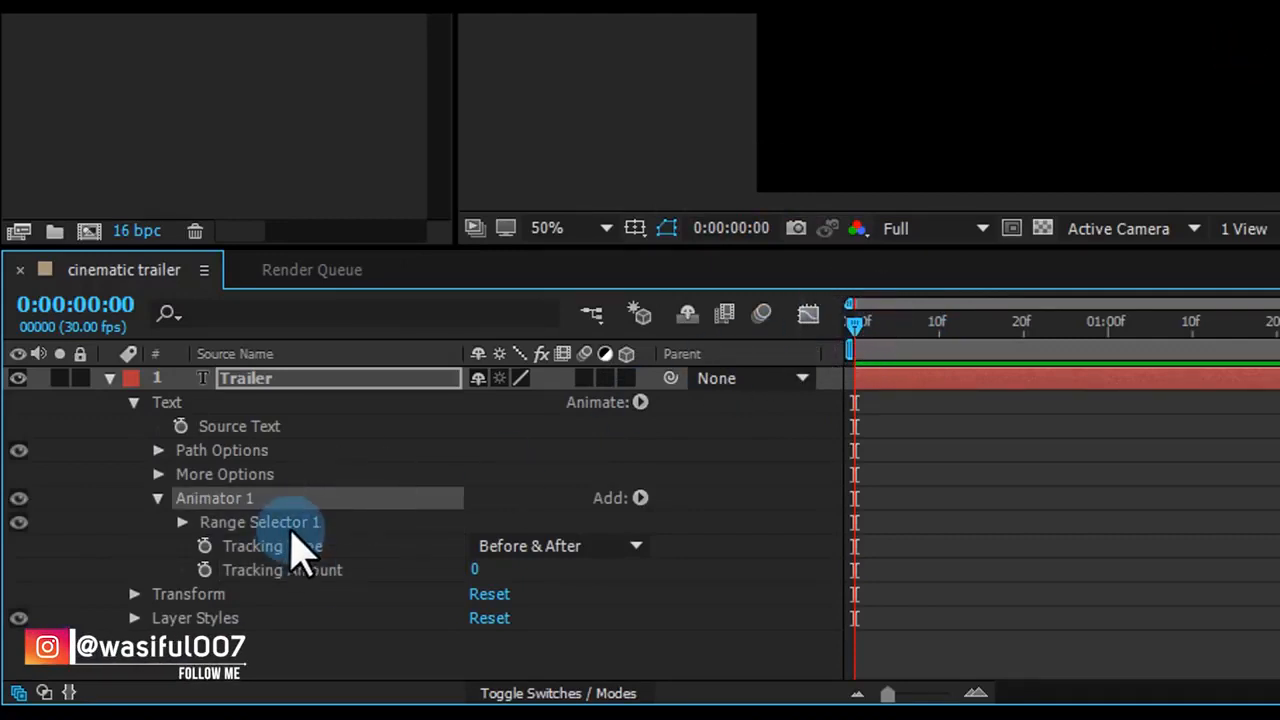
{"action": "left_click", "coordinate": [204, 570]}
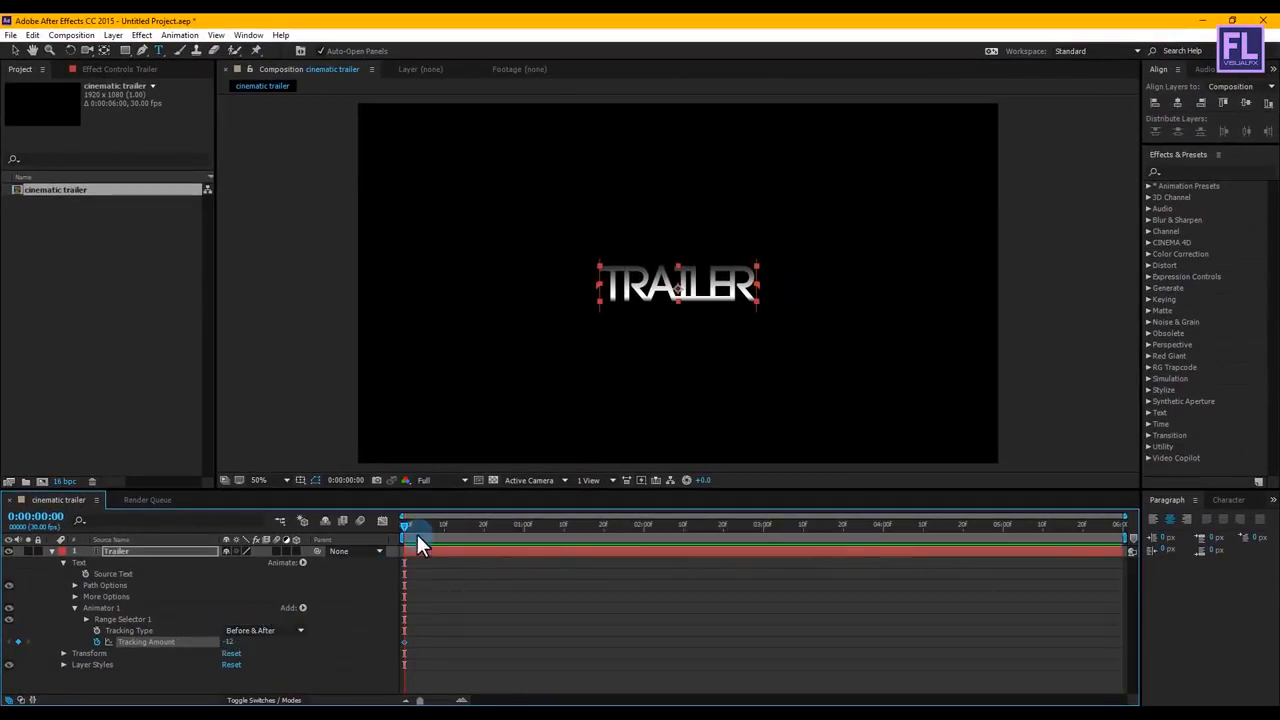
{"action": "left_click_drag", "start_coordinate": [758, 522], "coordinate": [1088, 518]}
{"action": "left_click", "coordinate": [300, 631]}
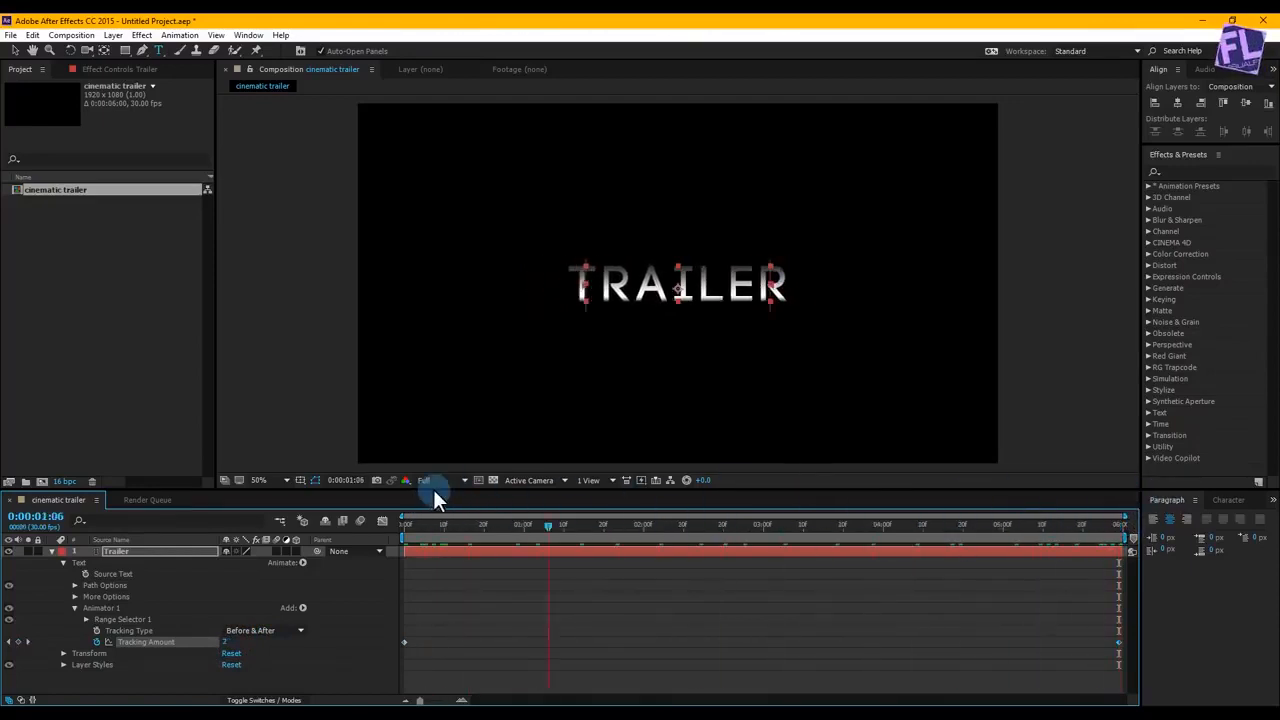
{"action": "key", "text": "Home"}
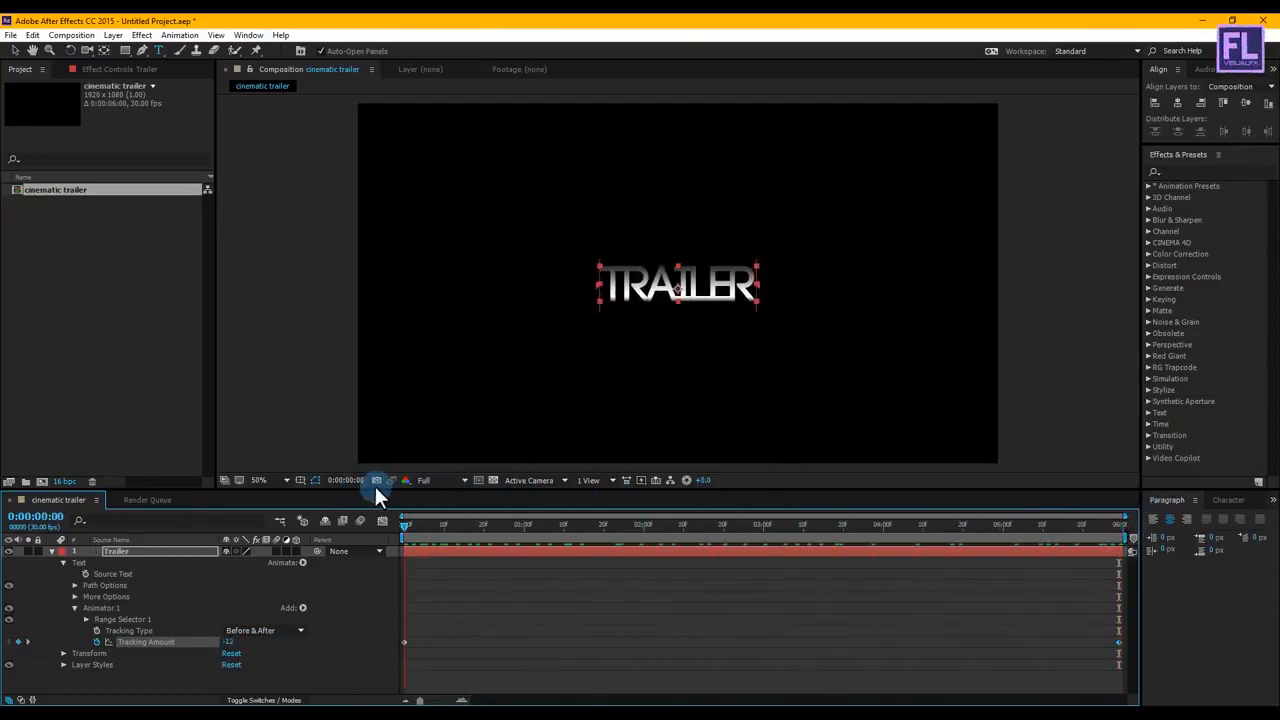
Step: Show only the Trailer layer's keyframed properties and apply Easy Ease In to the last Tracking Amount keyframe
{"action": "key", "text": "Return"}
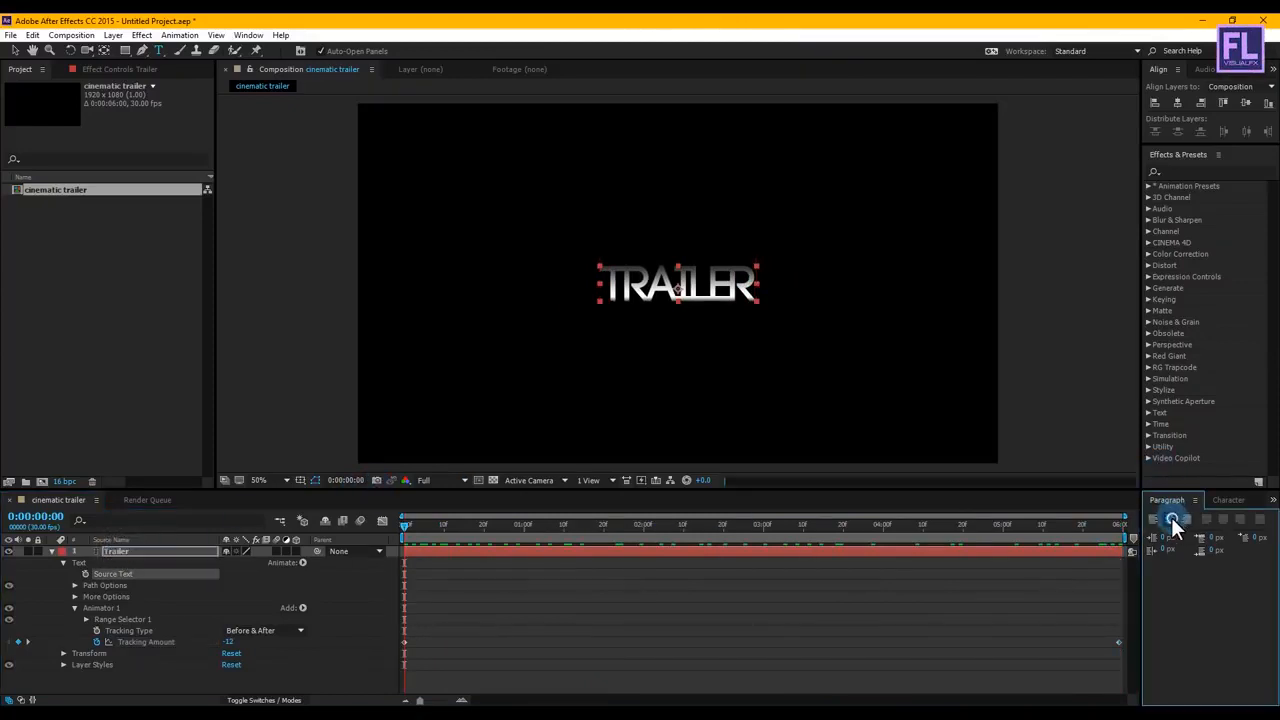
{"action": "left_click", "coordinate": [51, 551]}
{"action": "left_click", "coordinate": [130, 551]}
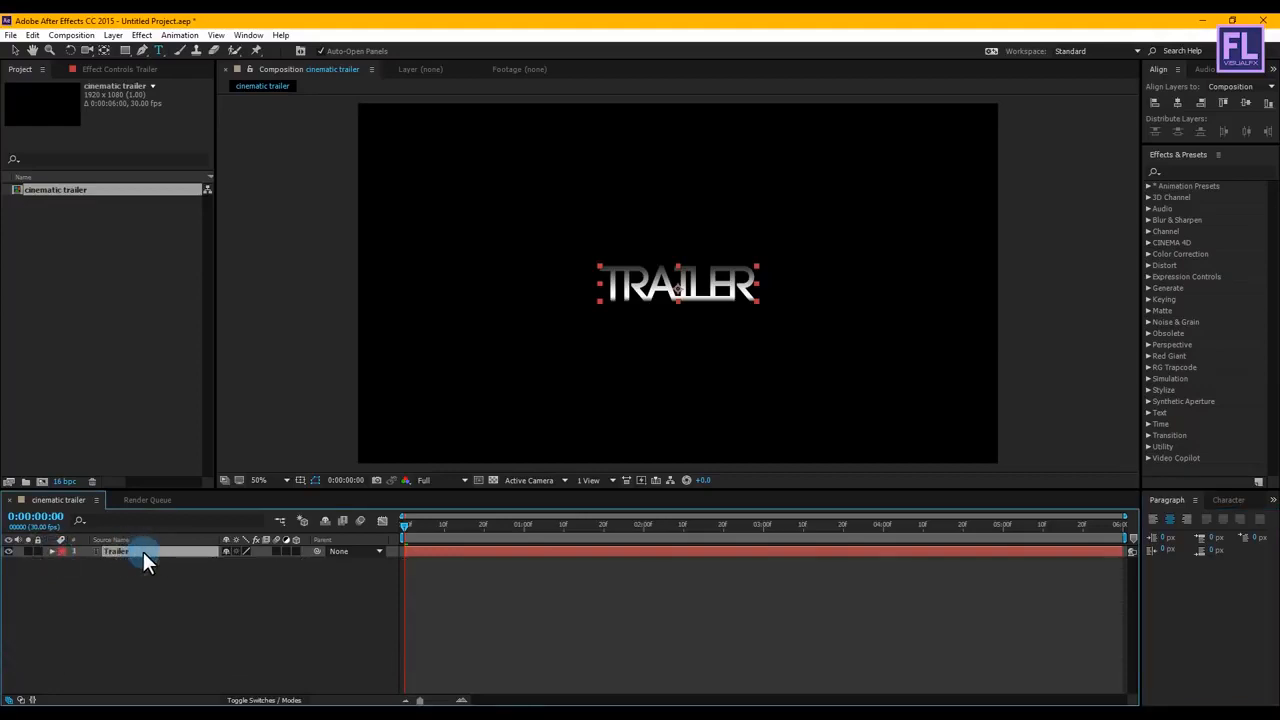
{"action": "key", "text": "u"}
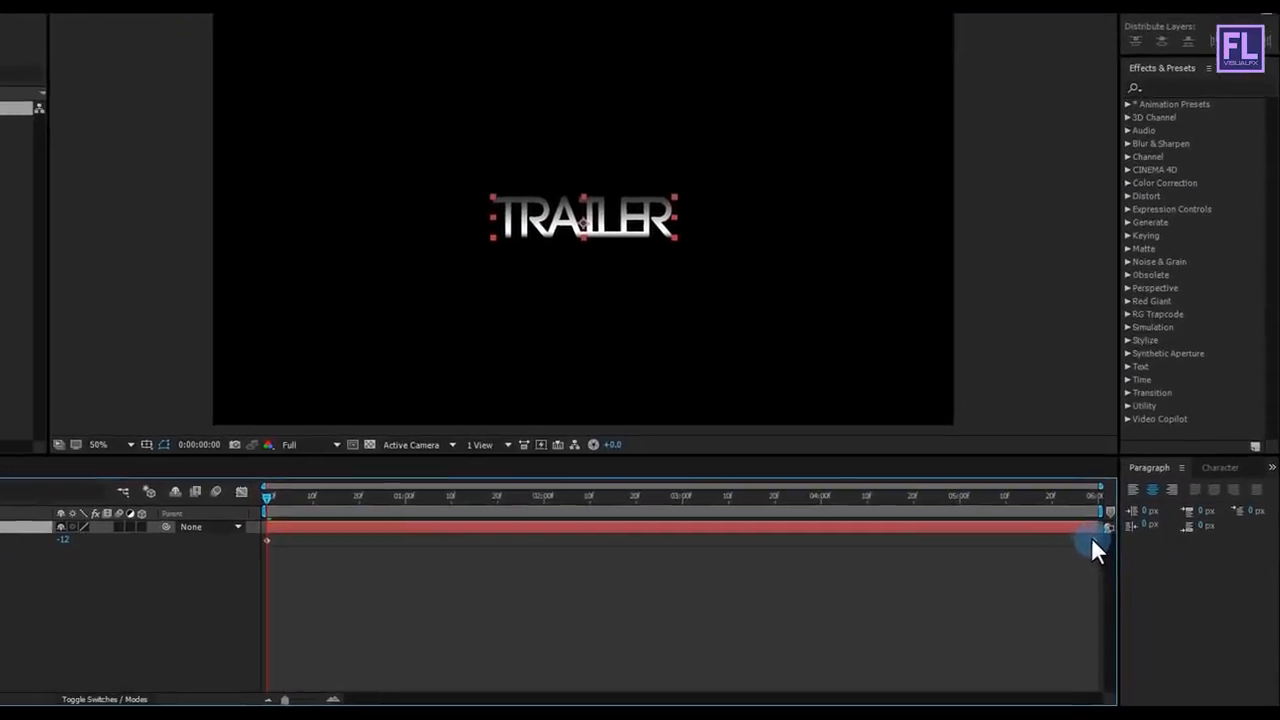
{"action": "right_click", "coordinate": [1104, 529]}
{"action": "mouse_move", "coordinate": [1107, 528]}
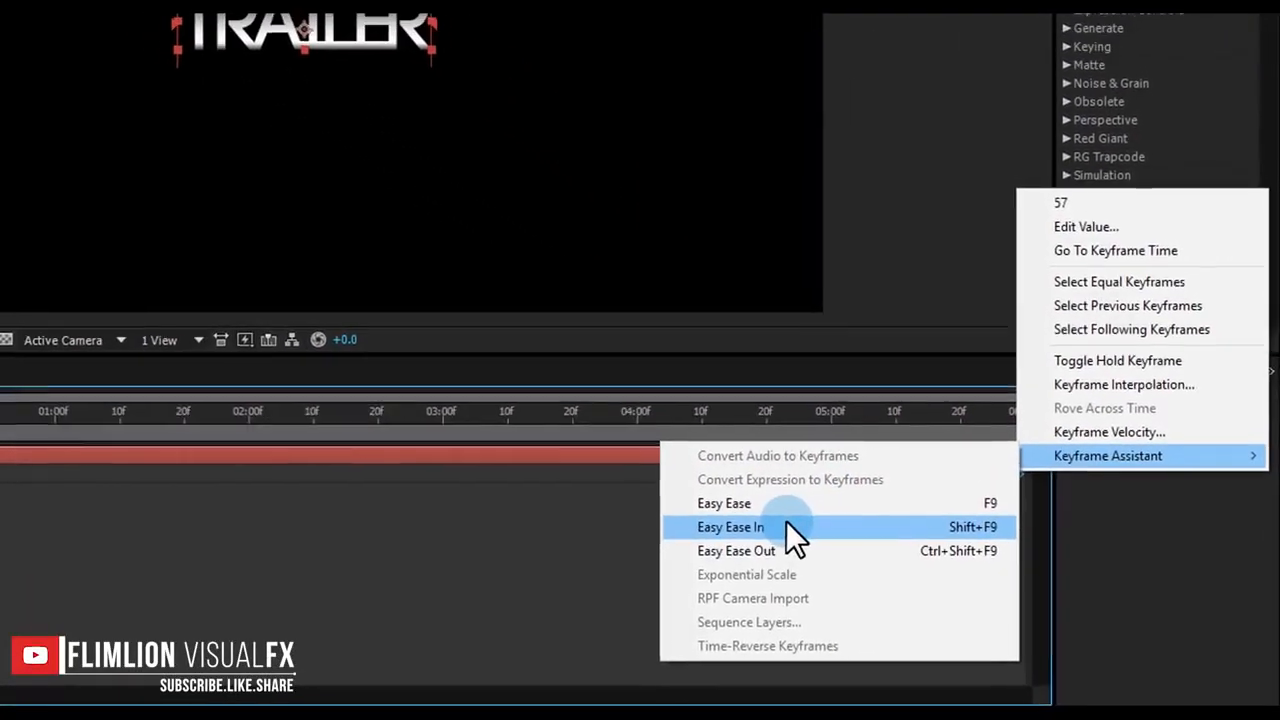
{"action": "left_click", "coordinate": [787, 521]}
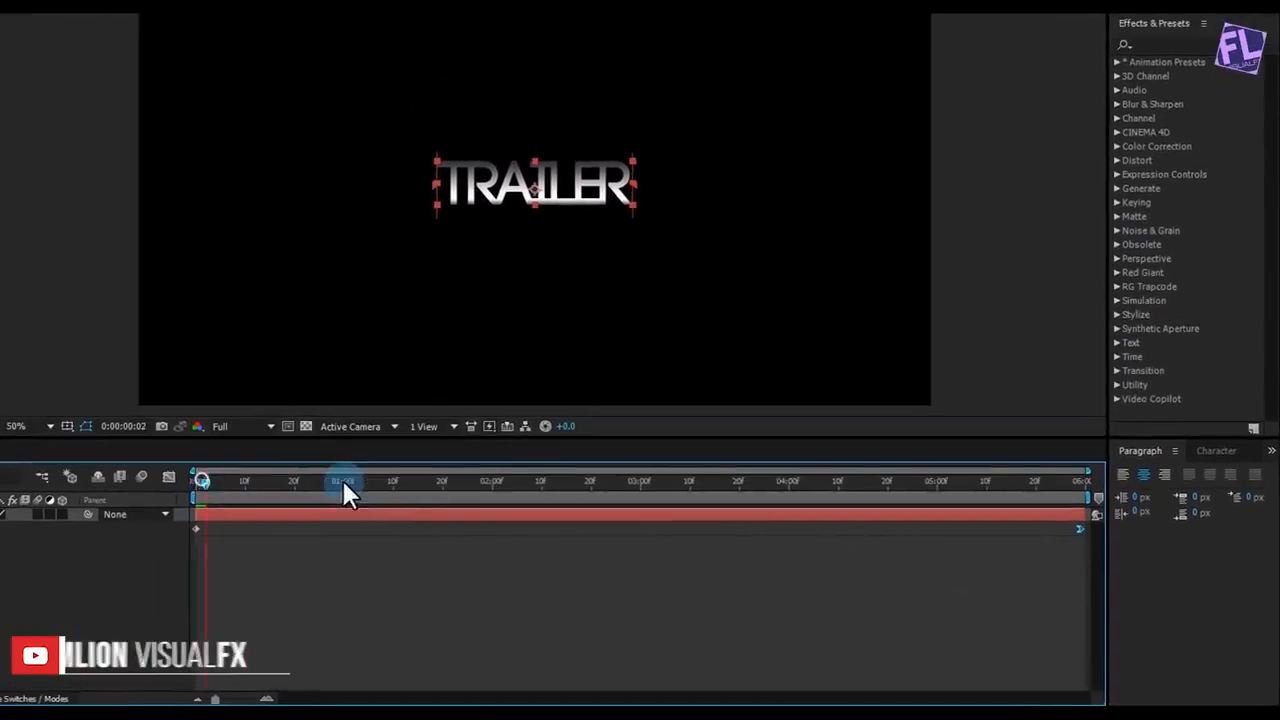
Step: Preview the letter-tracking animation across the timeline, finishing at 0:00:03:10
{"action": "left_click_drag", "start_coordinate": [343, 480], "coordinate": [198, 469]}
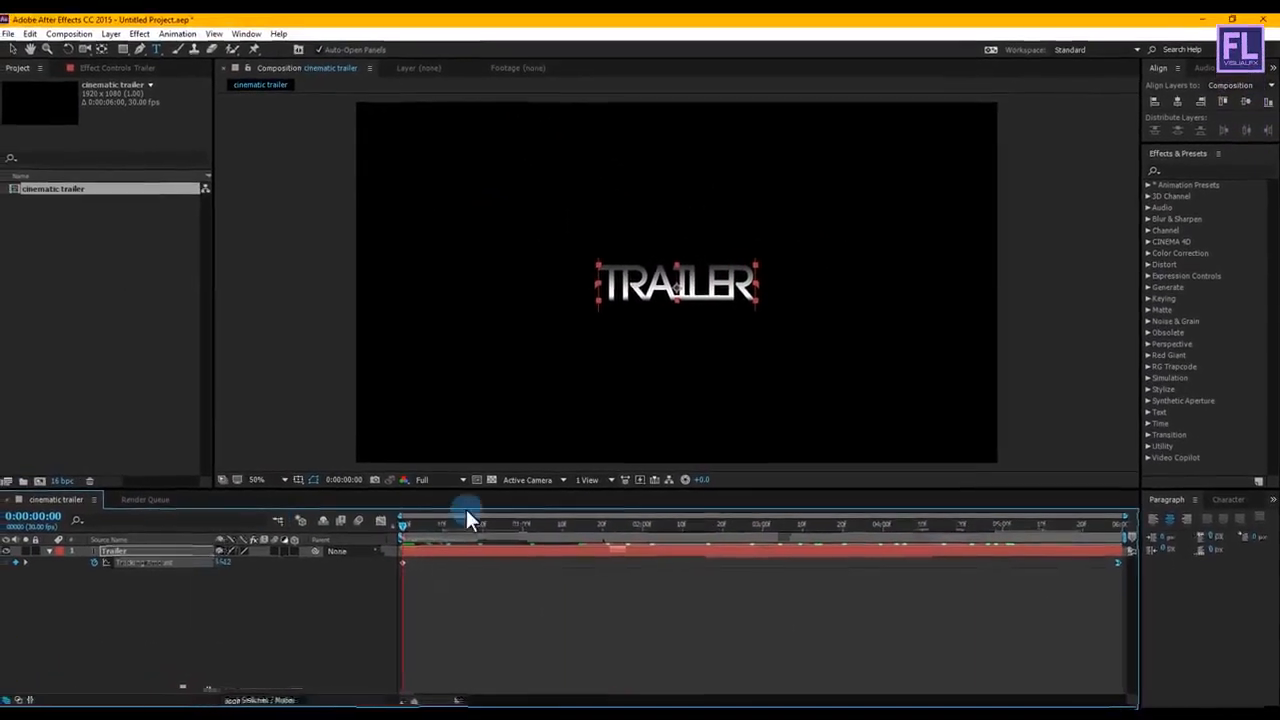
{"action": "left_click_drag", "start_coordinate": [466, 512], "coordinate": [1101, 514]}
{"action": "left_click", "coordinate": [802, 541]}
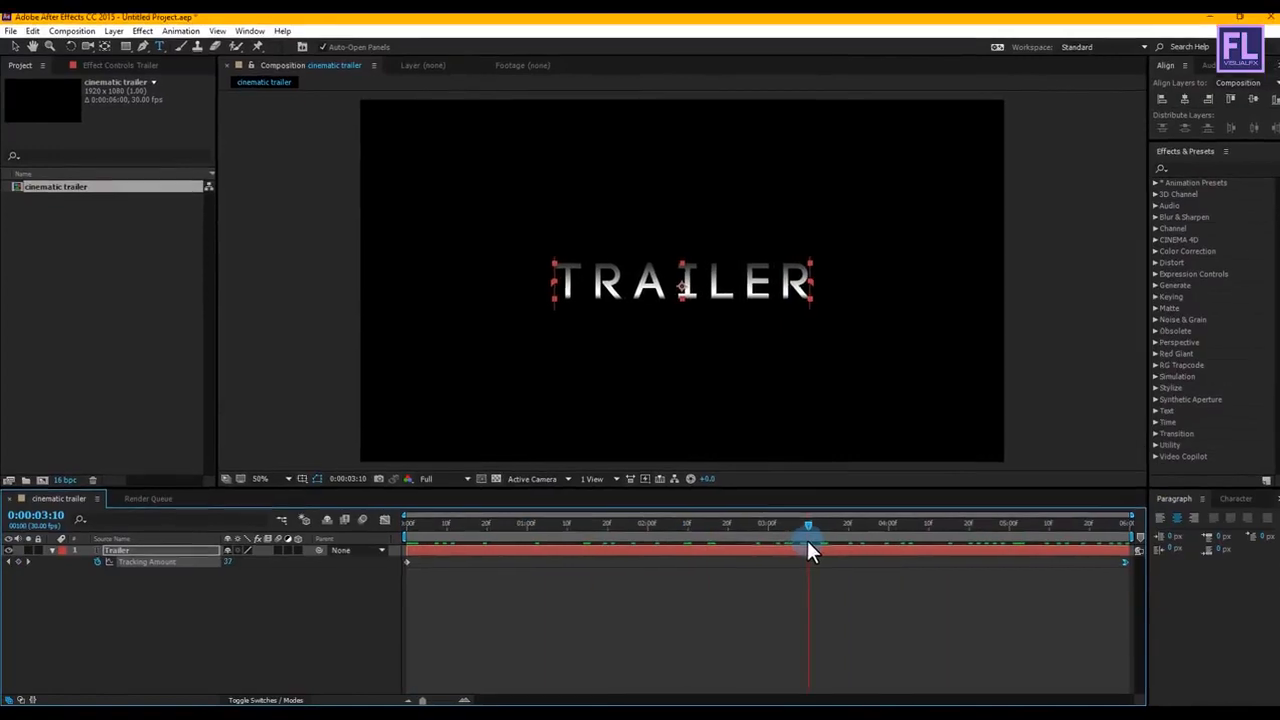
Step: Duplicate the Trailer layer and place the copy, Trailer 2, beneath the original
{"action": "left_click", "coordinate": [90, 620]}
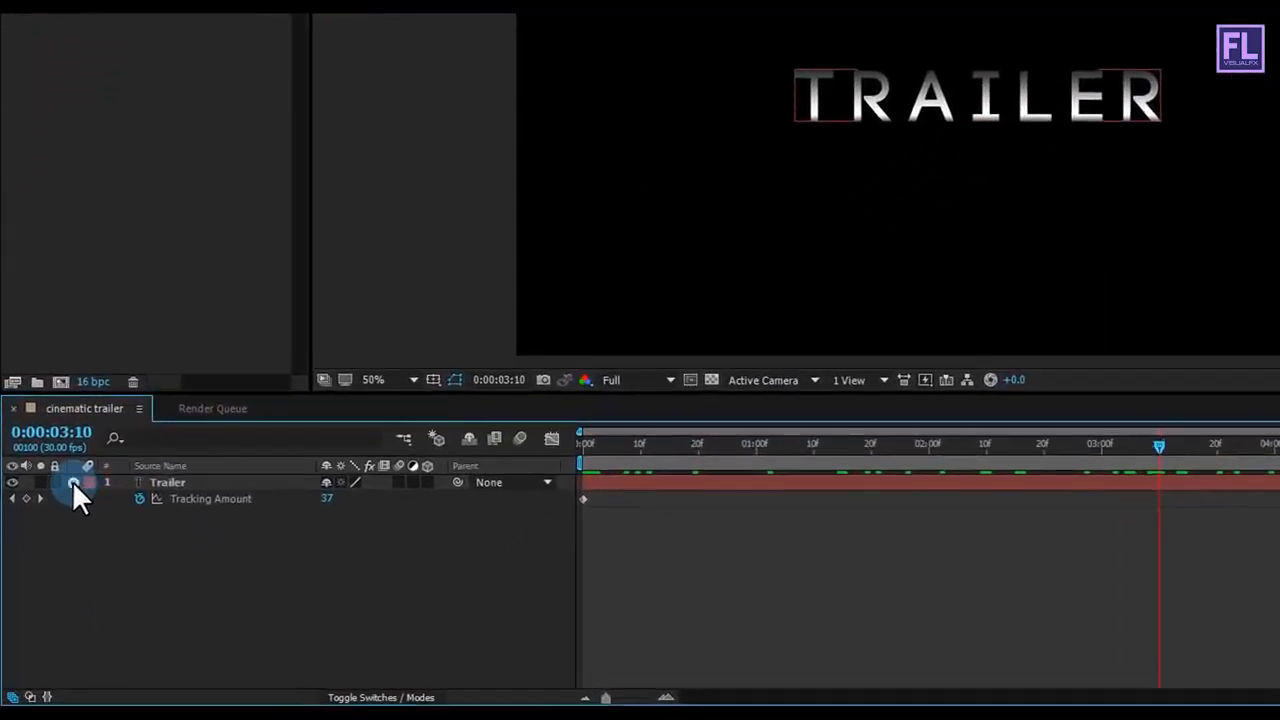
{"action": "left_click", "coordinate": [66, 510]}
{"action": "left_click", "coordinate": [160, 510]}
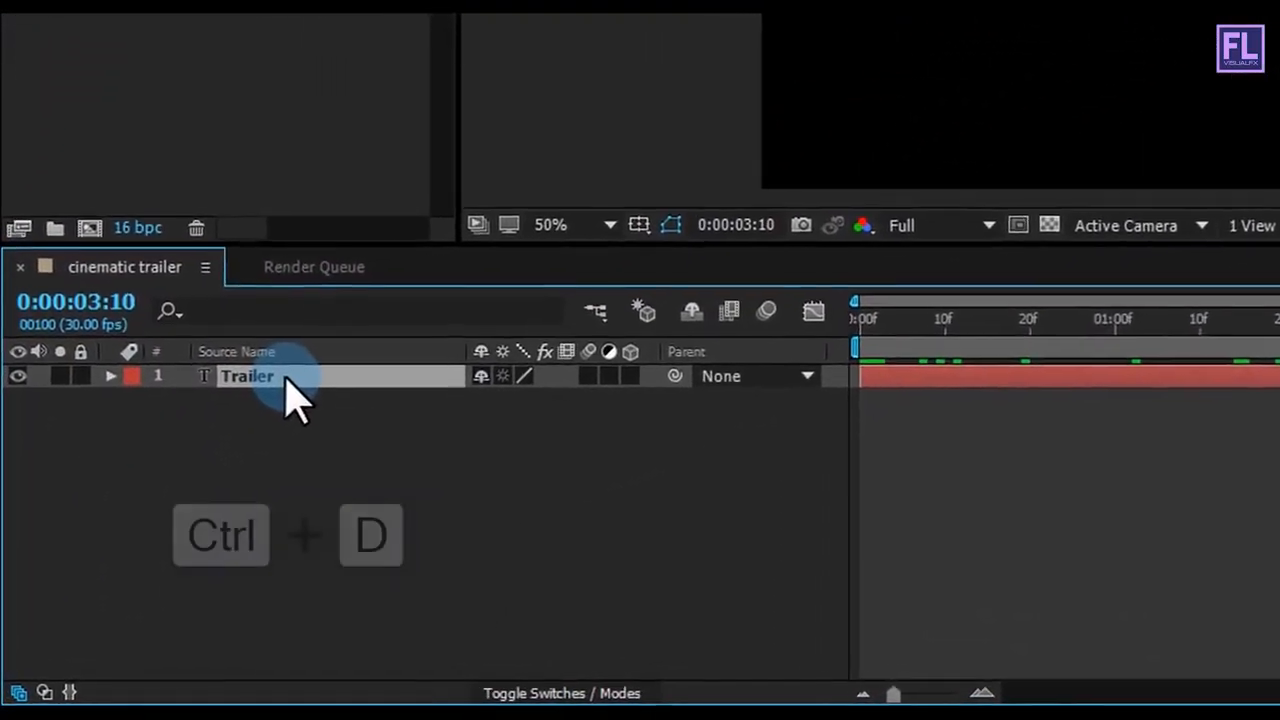
{"action": "key", "text": "ctrl+d"}
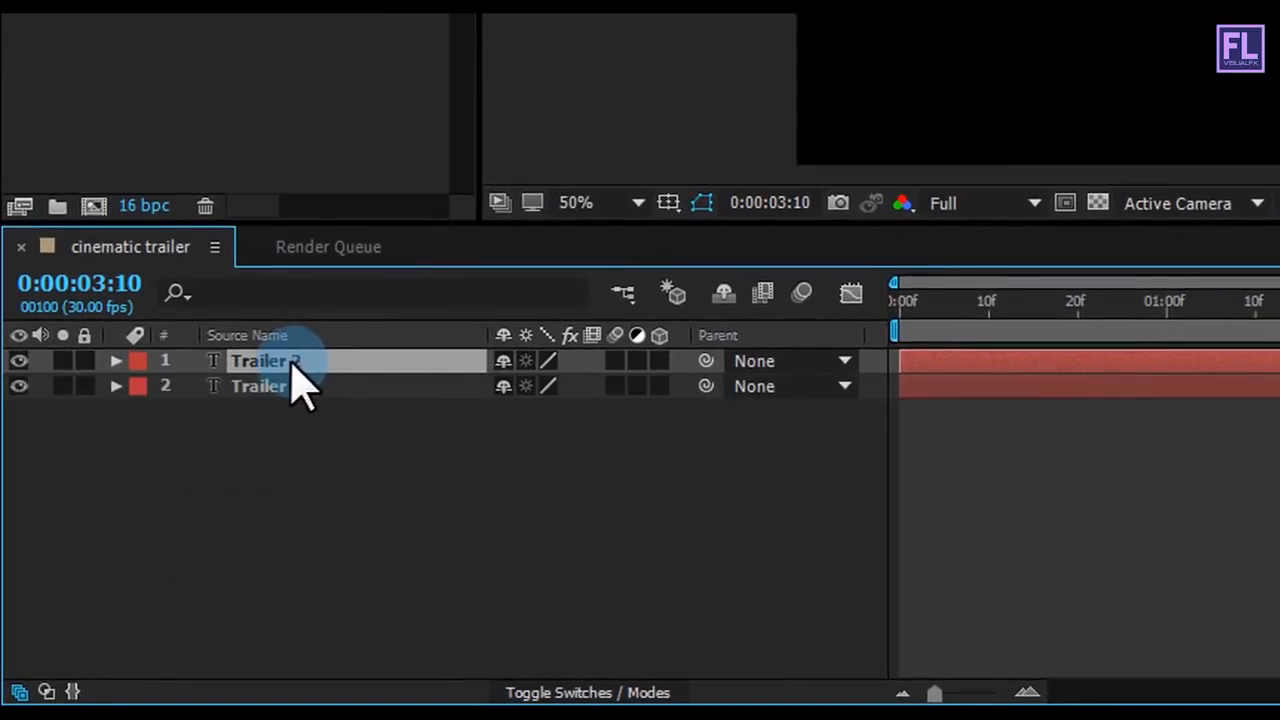
{"action": "left_click_drag", "start_coordinate": [305, 440], "coordinate": [298, 418]}
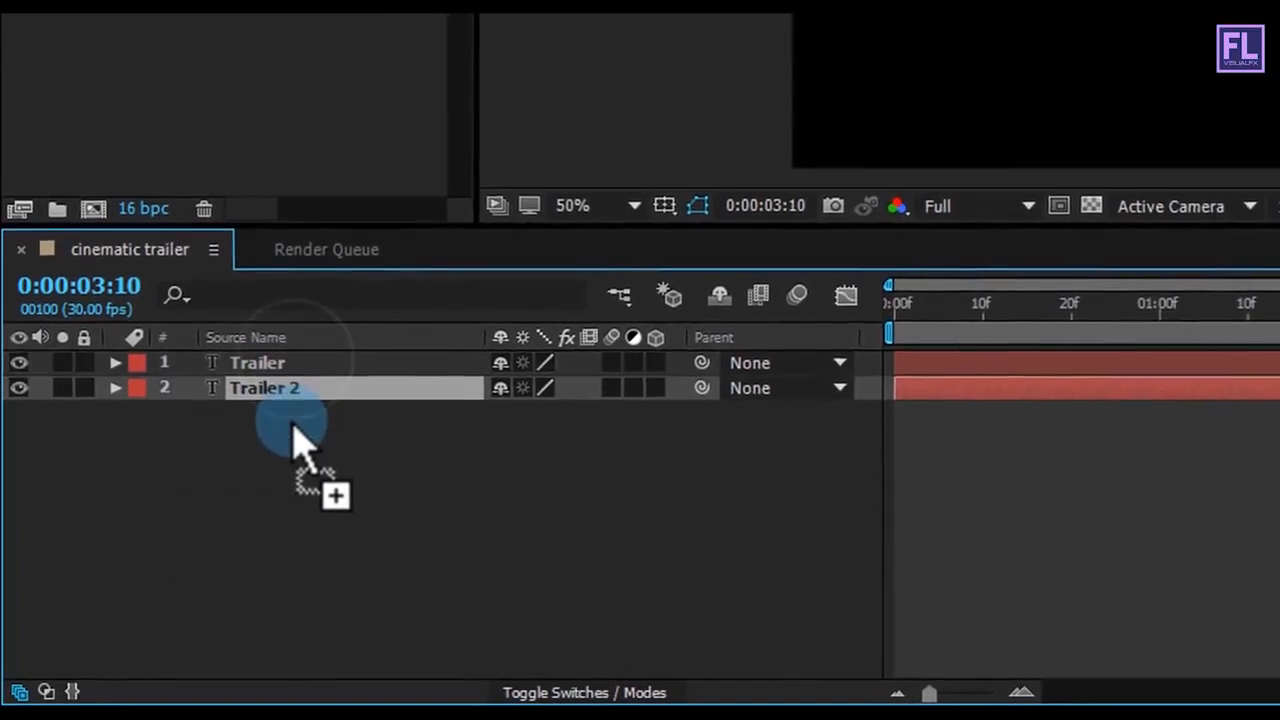
Step: Unlink Trailer 2's Scale dimensions and set its horizontal scale to 97%, keeping the vertical at 100%
{"action": "key", "text": "s"}
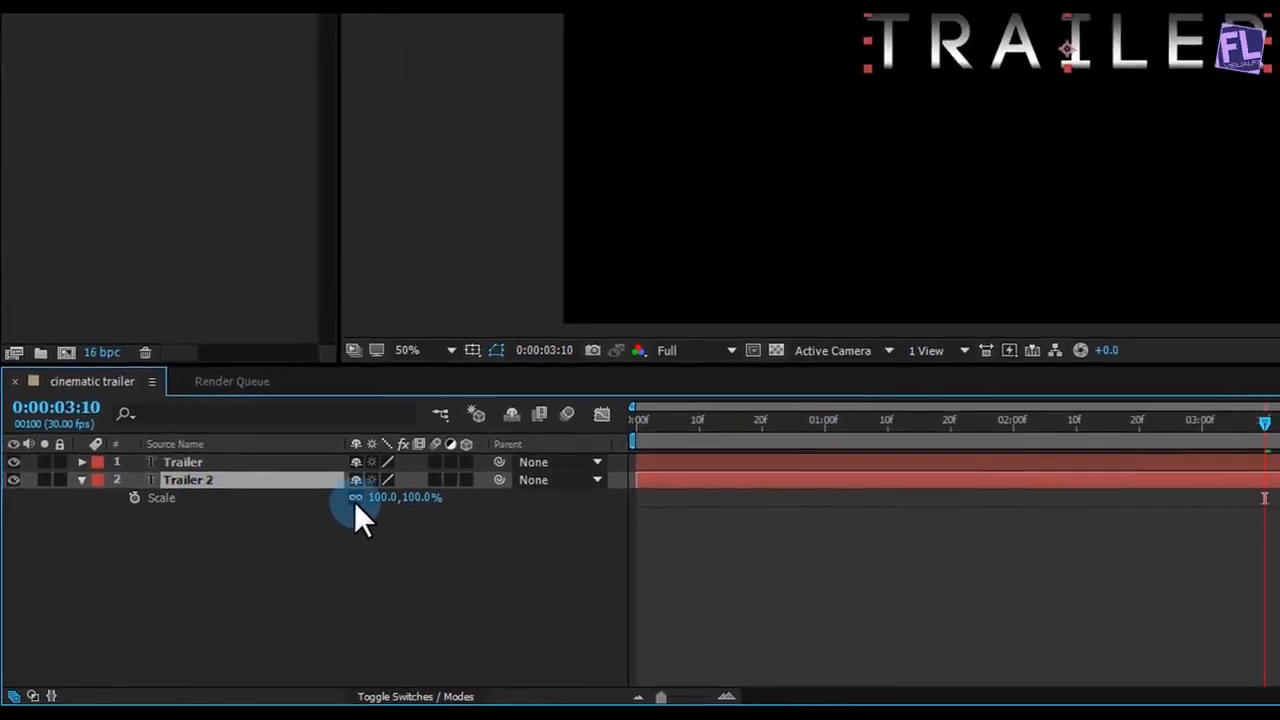
{"action": "left_click", "coordinate": [362, 510]}
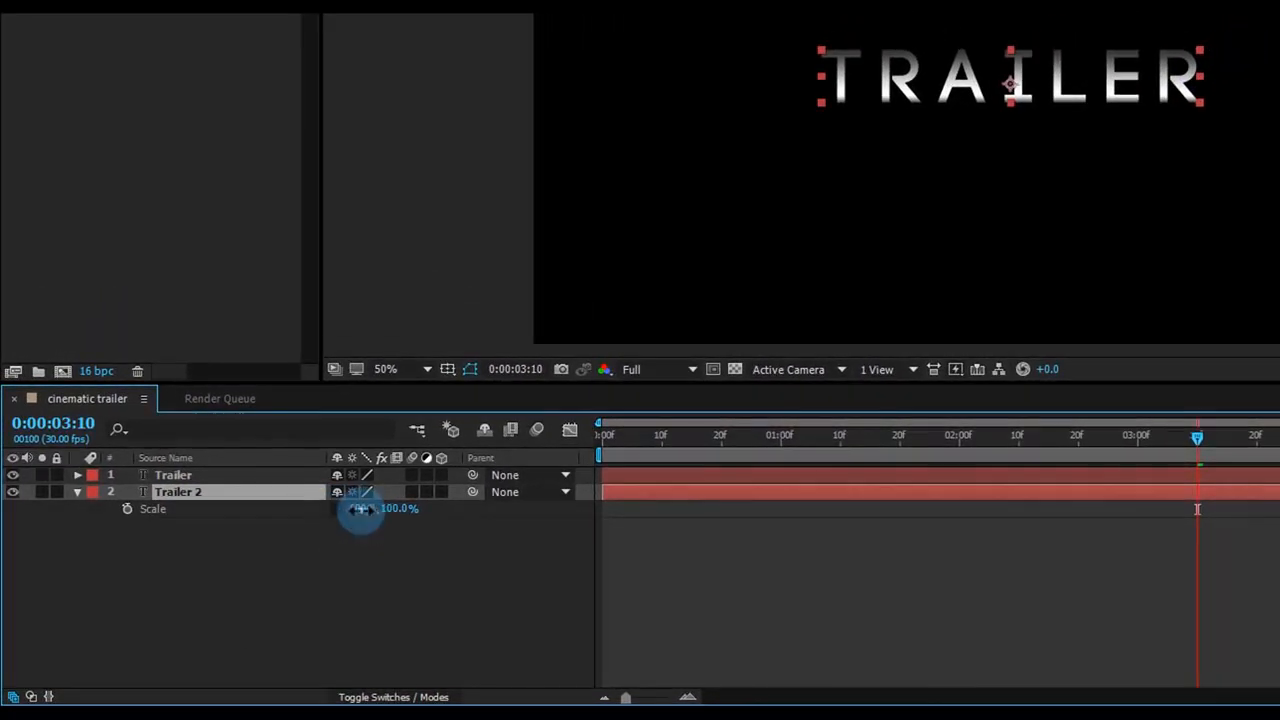
{"action": "type", "text": "97"}
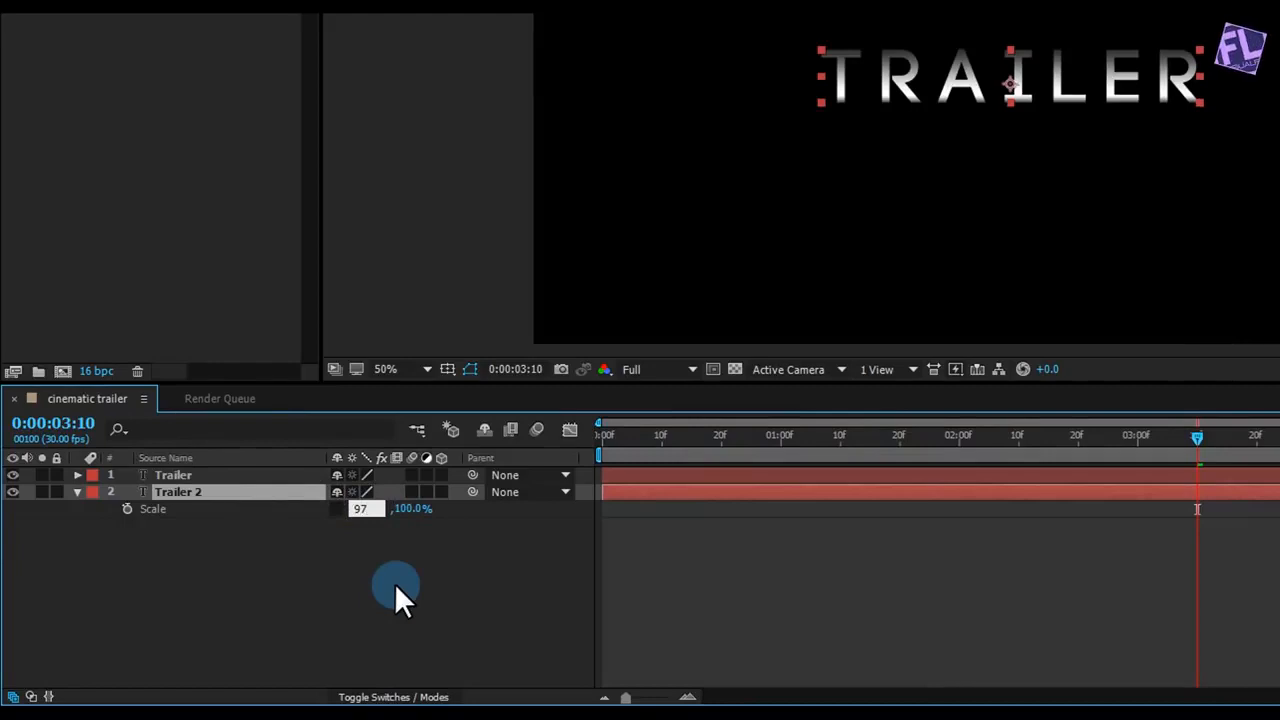
{"action": "key", "text": "Return"}
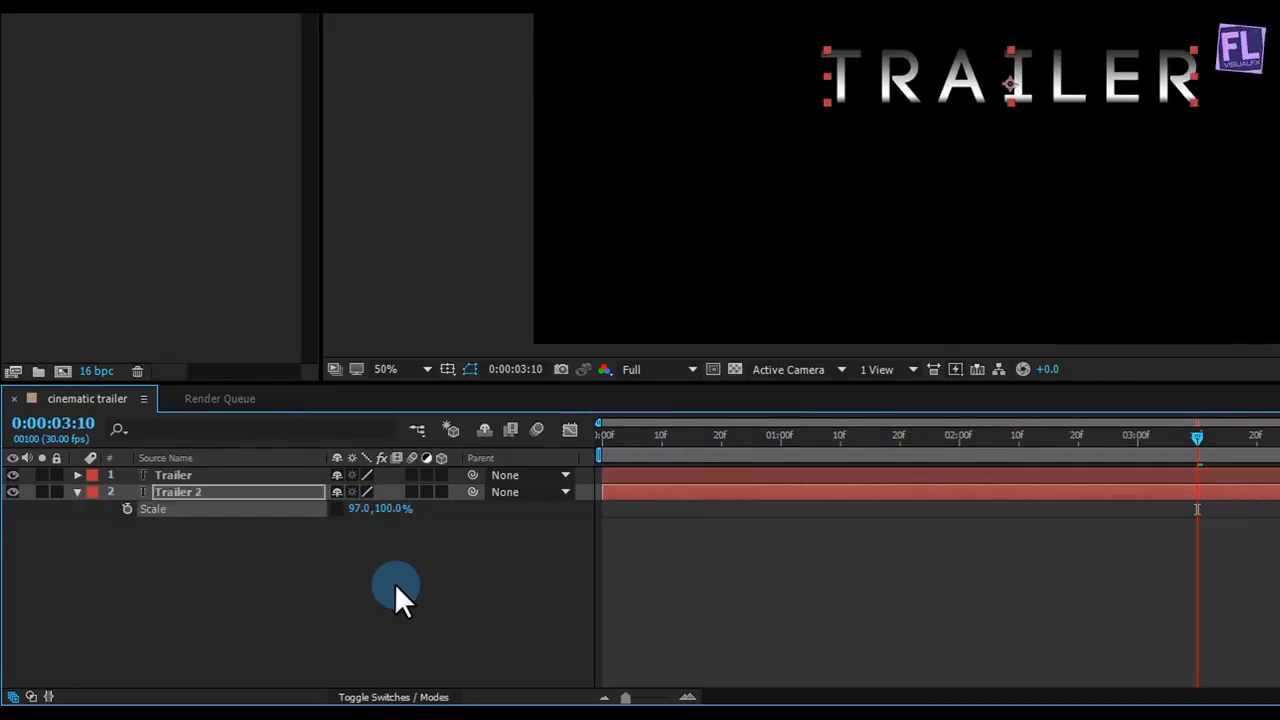
Step: Expand Trailer 2's Gradient Overlay layer style and open its gradient colors for editing
{"action": "left_click", "coordinate": [76, 494]}
{"action": "left_click", "coordinate": [76, 493]}
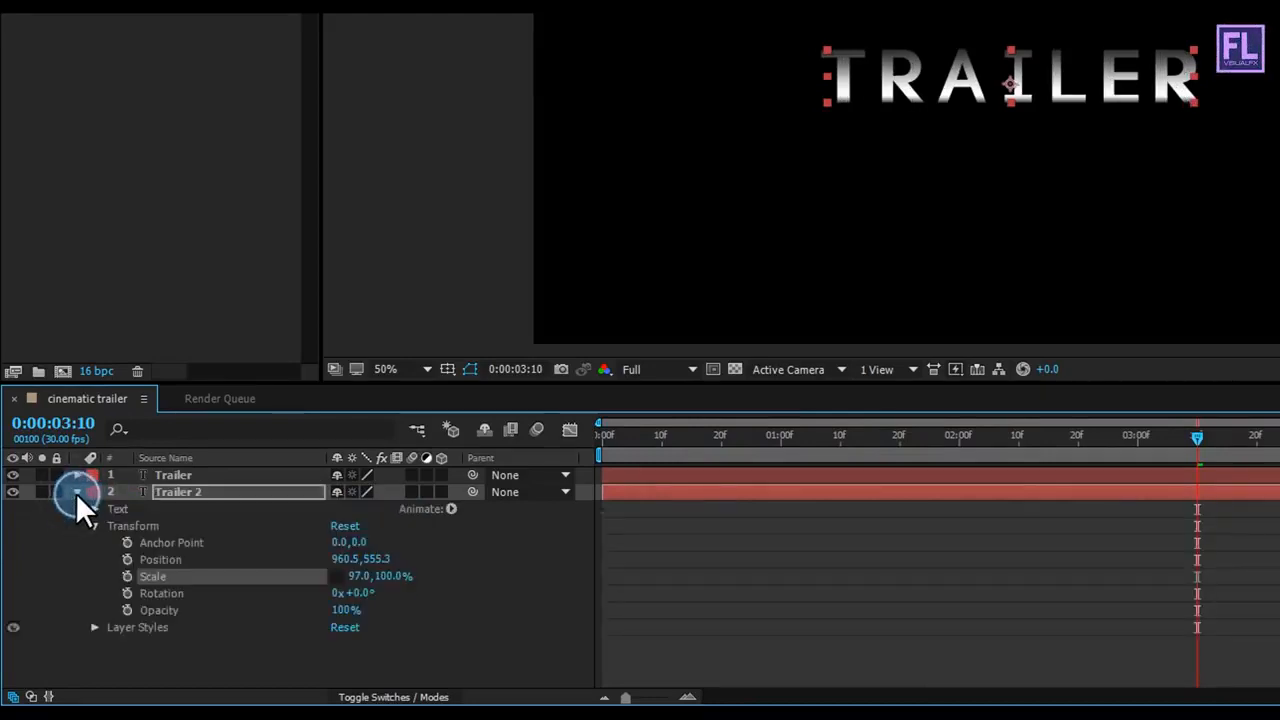
{"action": "left_click", "coordinate": [94, 526]}
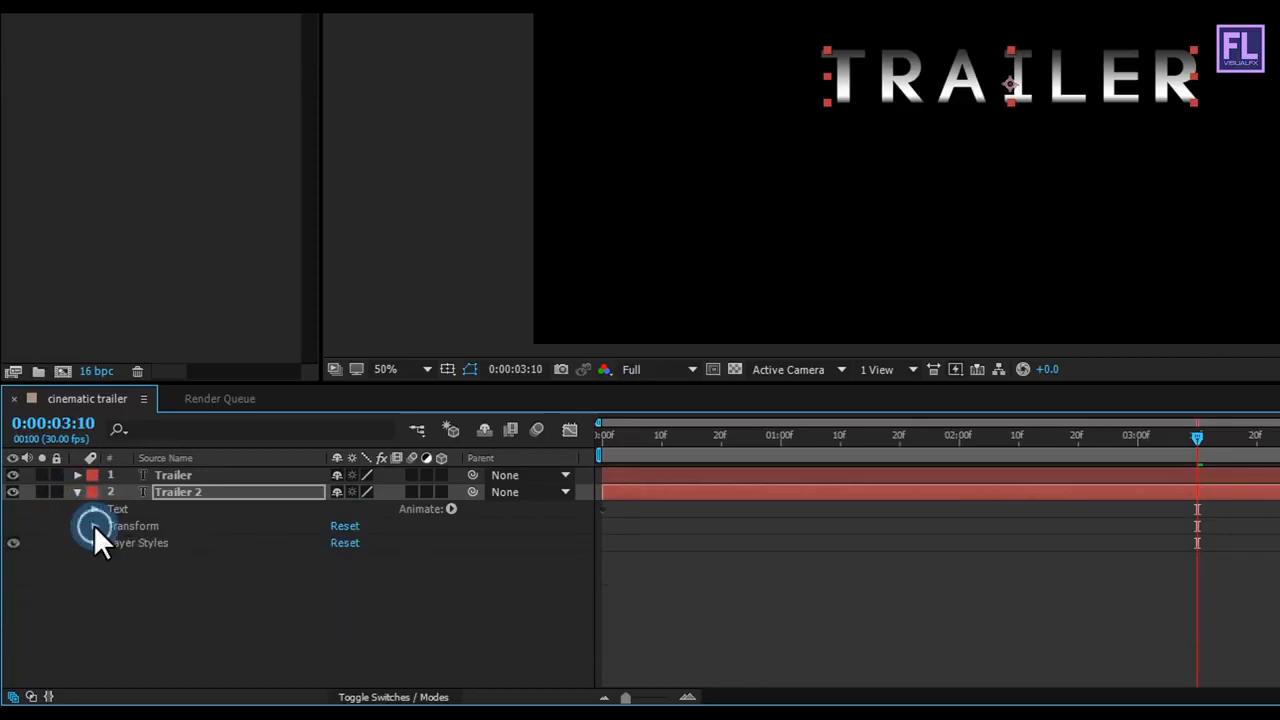
{"action": "left_click", "coordinate": [94, 543]}
{"action": "left_click", "coordinate": [111, 577]}
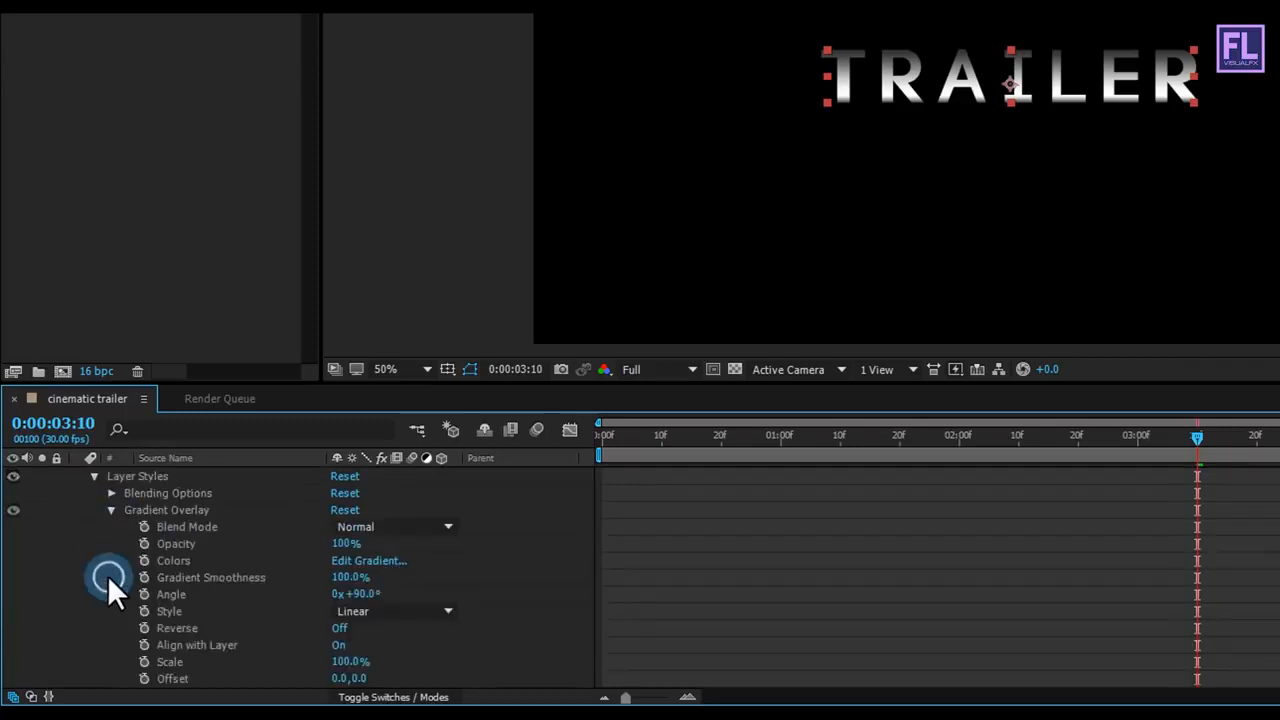
{"action": "left_click", "coordinate": [380, 562]}
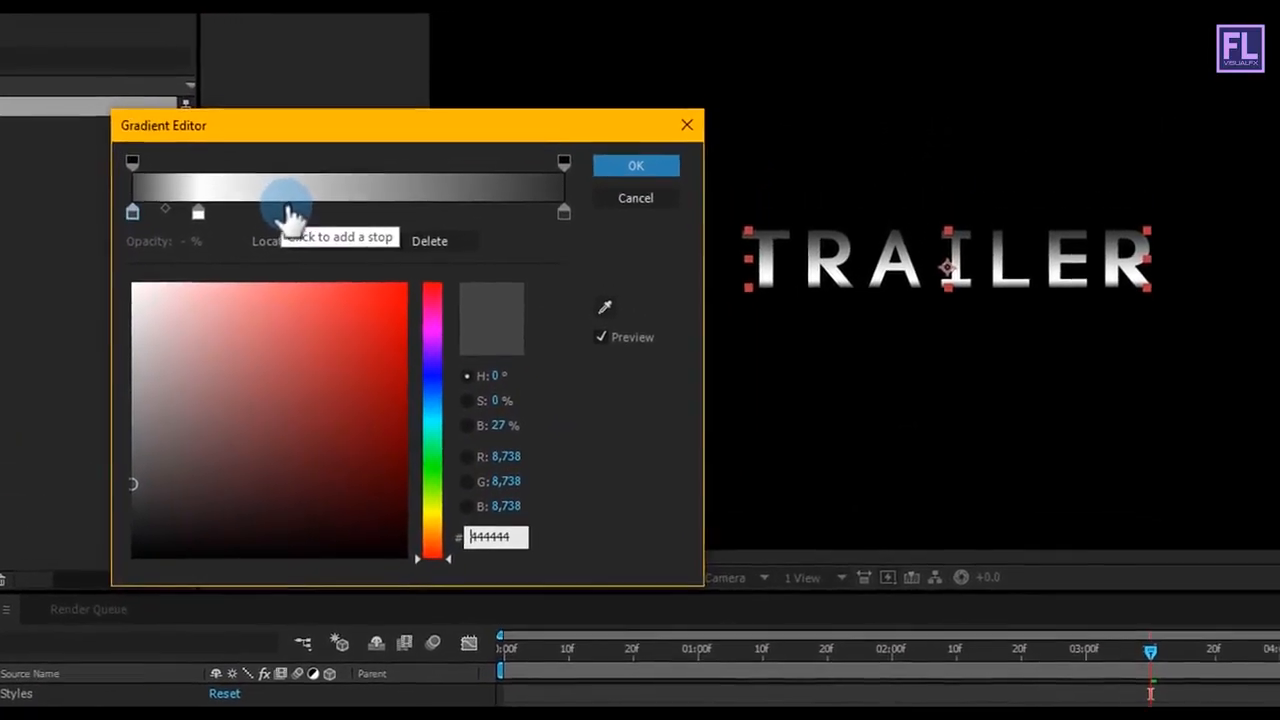
Step: Add two dark grey color stops (454545) to Trailer 2's gradient, one just before the middle and one at 78.3%
{"action": "left_click", "coordinate": [292, 198]}
{"action": "left_click_drag", "start_coordinate": [277, 223], "coordinate": [288, 226]}
{"action": "left_click", "coordinate": [189, 481]}
{"action": "mouse_move", "coordinate": [189, 481]}
{"action": "left_mouse_down"}
{"action": "mouse_move", "coordinate": [91, 466]}
{"action": "mouse_move", "coordinate": [39, 489]}
{"action": "left_mouse_up"}
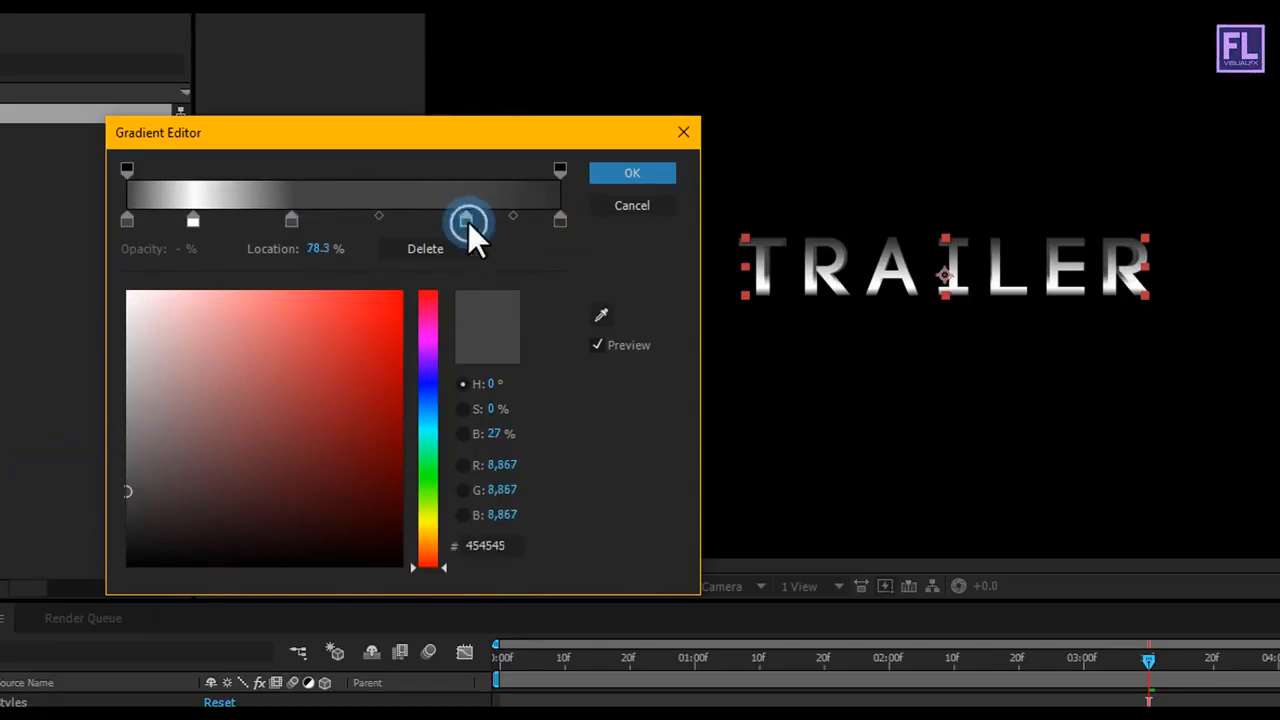
{"action": "mouse_move", "coordinate": [197, 489]}
{"action": "left_mouse_down"}
{"action": "mouse_move", "coordinate": [86, 374]}
{"action": "mouse_move", "coordinate": [22, 236]}
{"action": "left_mouse_up"}
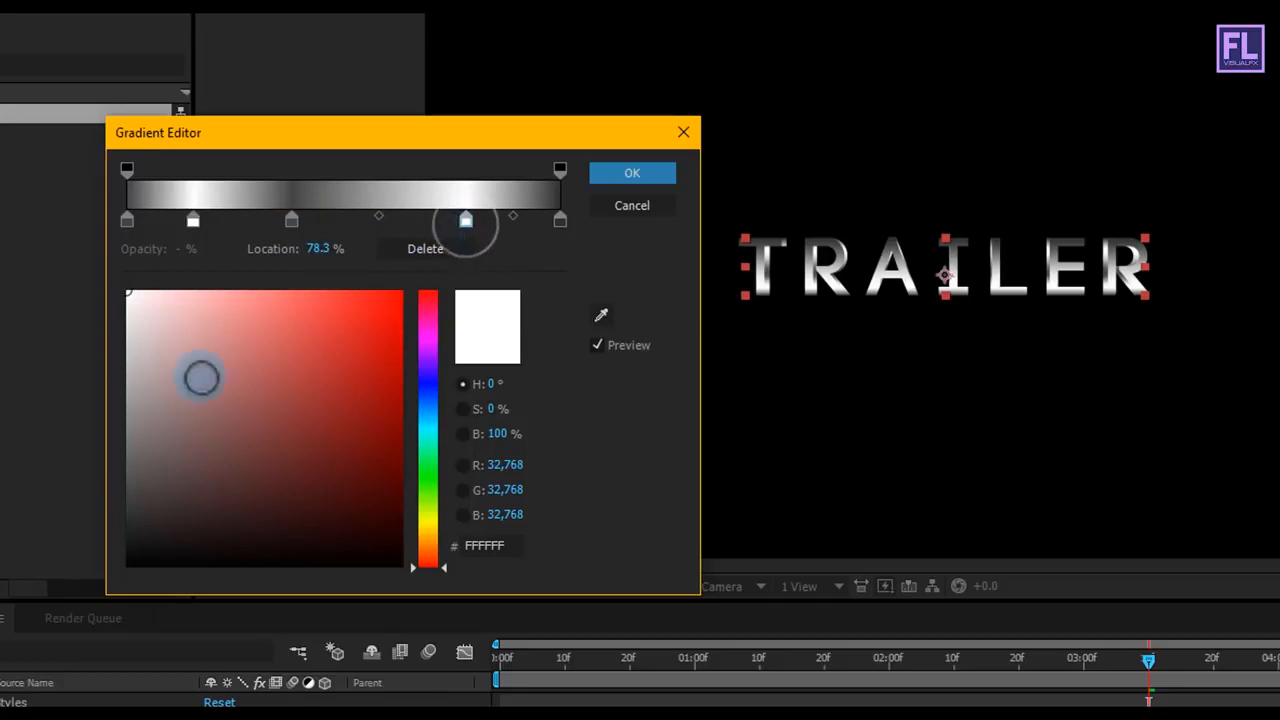
{"action": "mouse_move", "coordinate": [127, 430]}
{"action": "left_mouse_down"}
{"action": "mouse_move", "coordinate": [35, 488]}
{"action": "mouse_move", "coordinate": [14, 447]}
{"action": "left_mouse_up"}
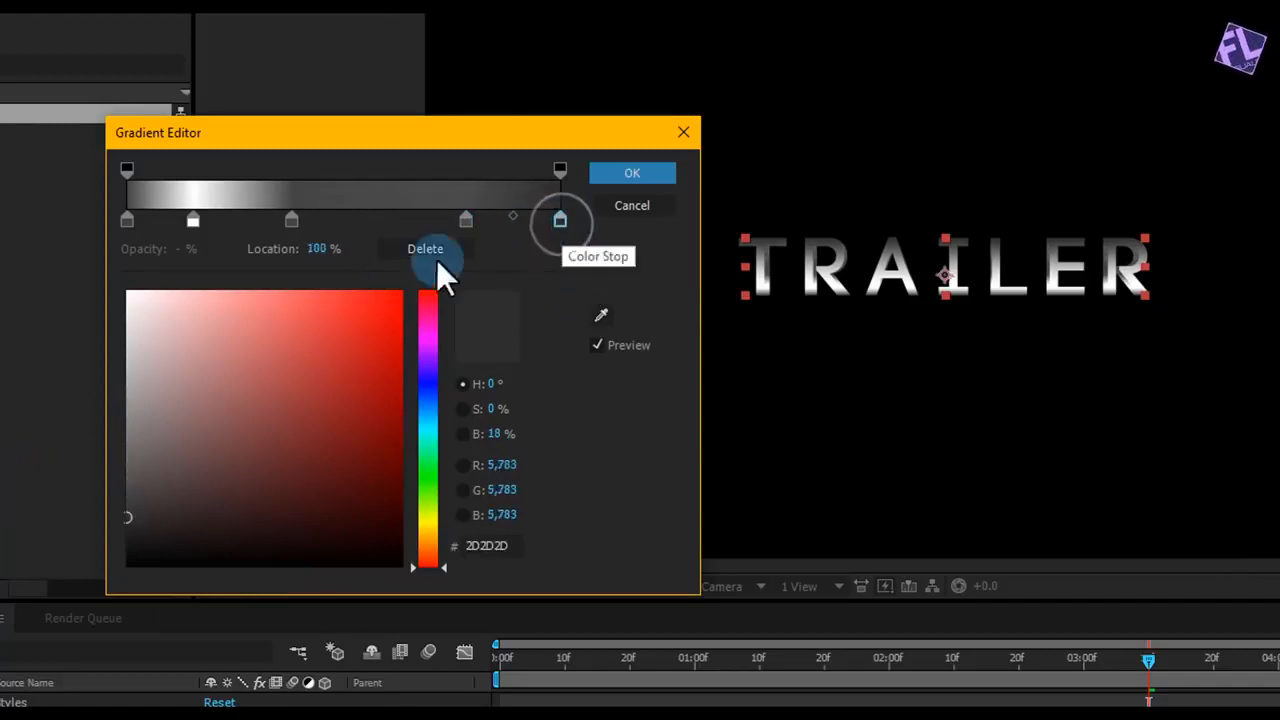
Step: Set the gradient's end stop to white (FFFFFF) and move the middle grey stop to 40%
{"action": "left_click_drag", "start_coordinate": [195, 373], "coordinate": [60, 240]}
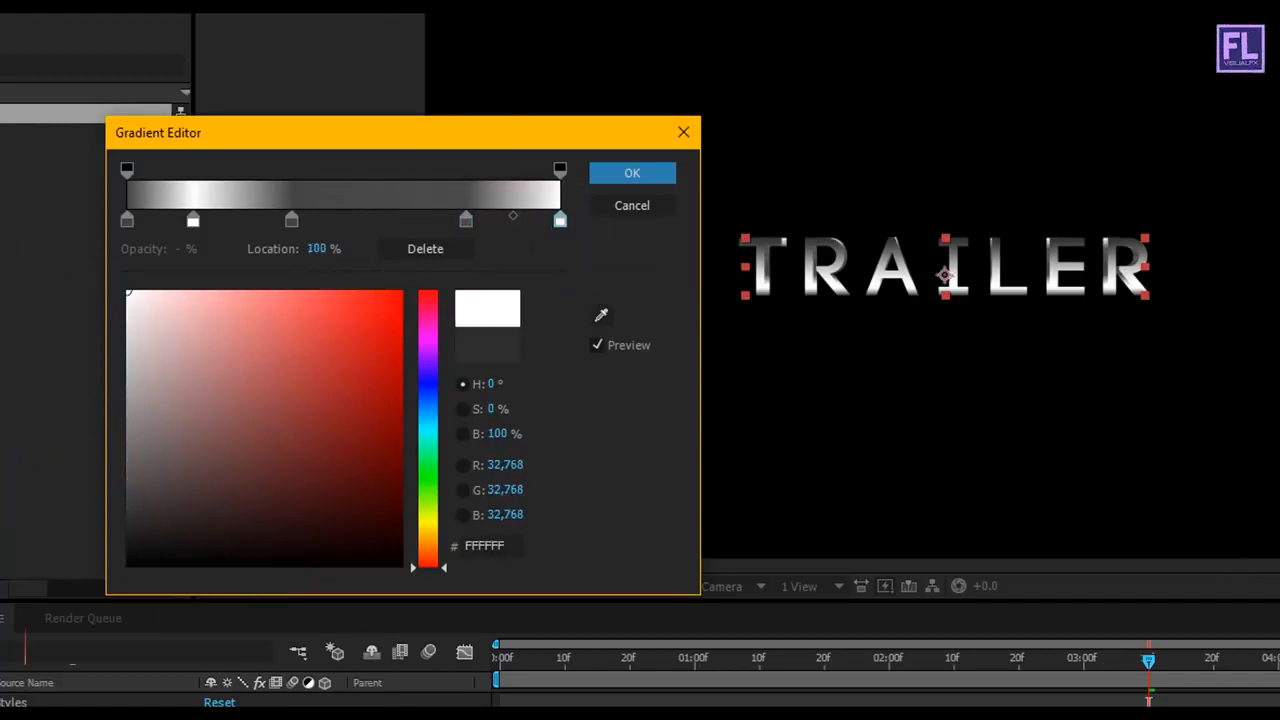
{"action": "mouse_move", "coordinate": [290, 221]}
{"action": "left_mouse_down"}
{"action": "mouse_move", "coordinate": [278, 227]}
{"action": "mouse_move", "coordinate": [318, 222]}
{"action": "mouse_move", "coordinate": [305, 222]}
{"action": "left_mouse_up"}
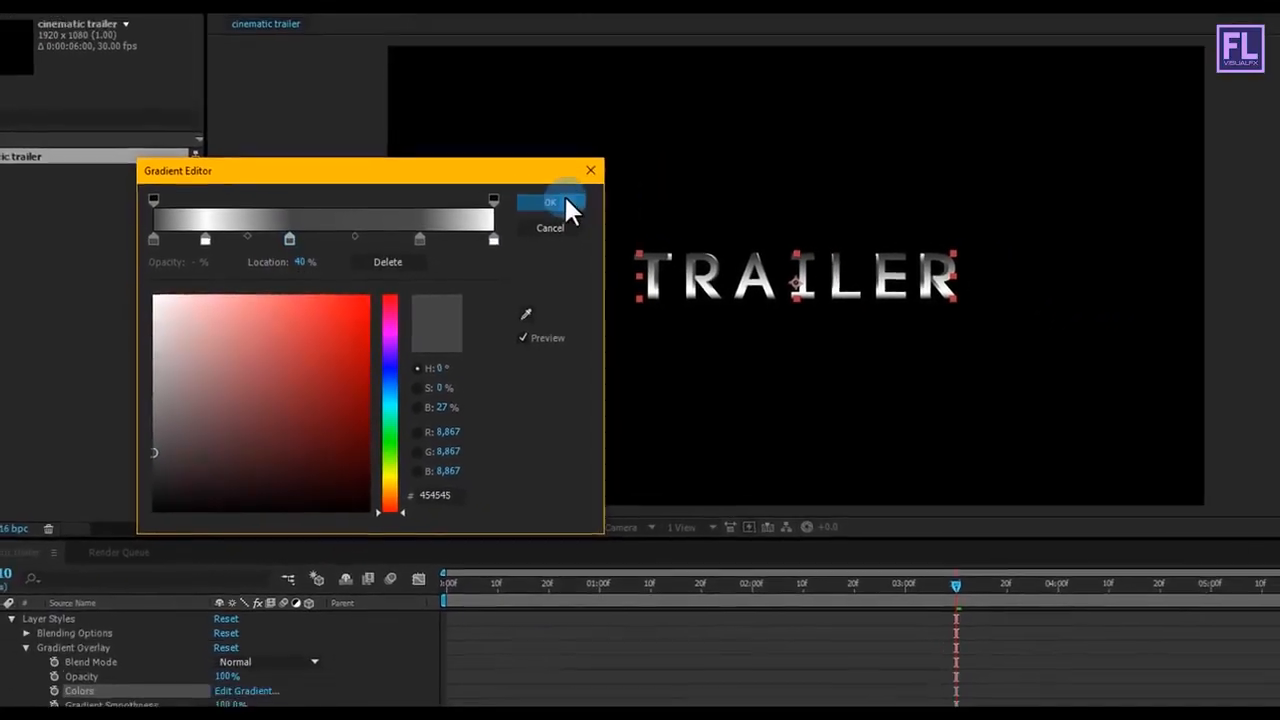
{"action": "left_click", "coordinate": [573, 194]}
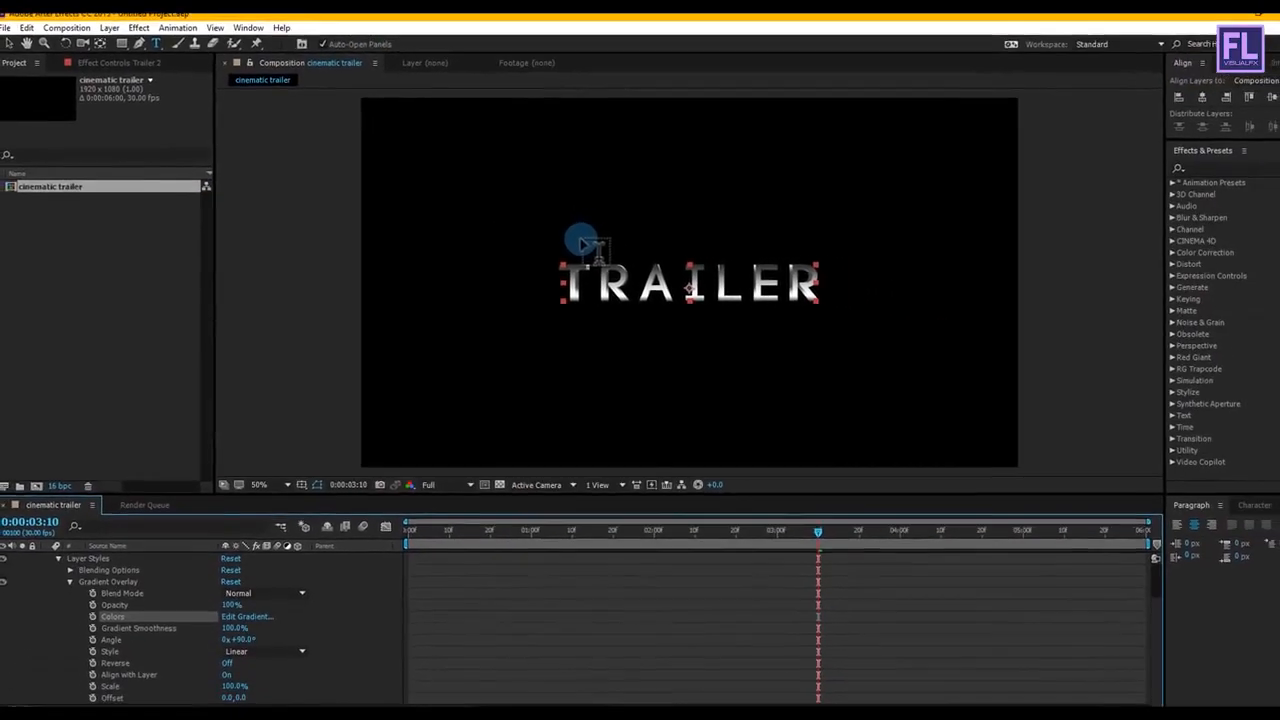
Step: Examine the edges of the TRAILER letters up close across the whole title
{"action": "scroll", "coordinate": [610, 250], "scroll_direction": "up", "scroll_amount": 4}
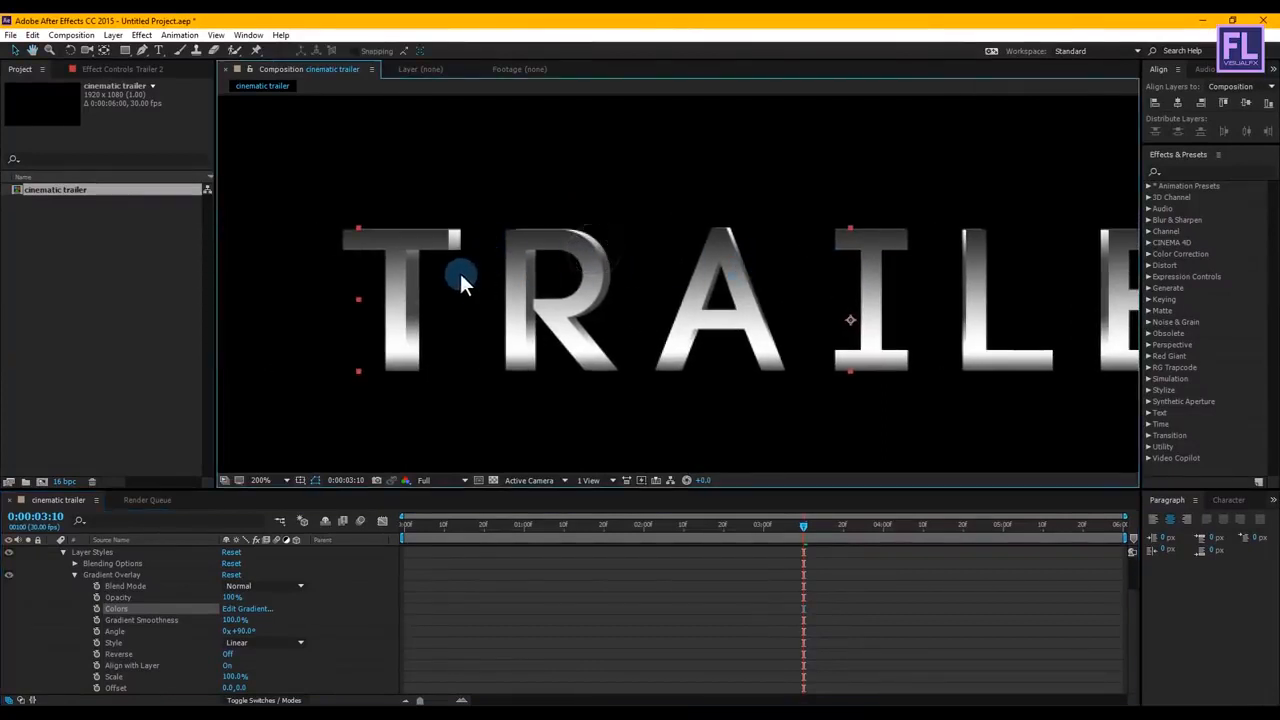
{"action": "left_click_drag", "start_coordinate": [697, 293], "coordinate": [486, 294]}
{"action": "left_click_drag", "start_coordinate": [929, 293], "coordinate": [805, 267]}
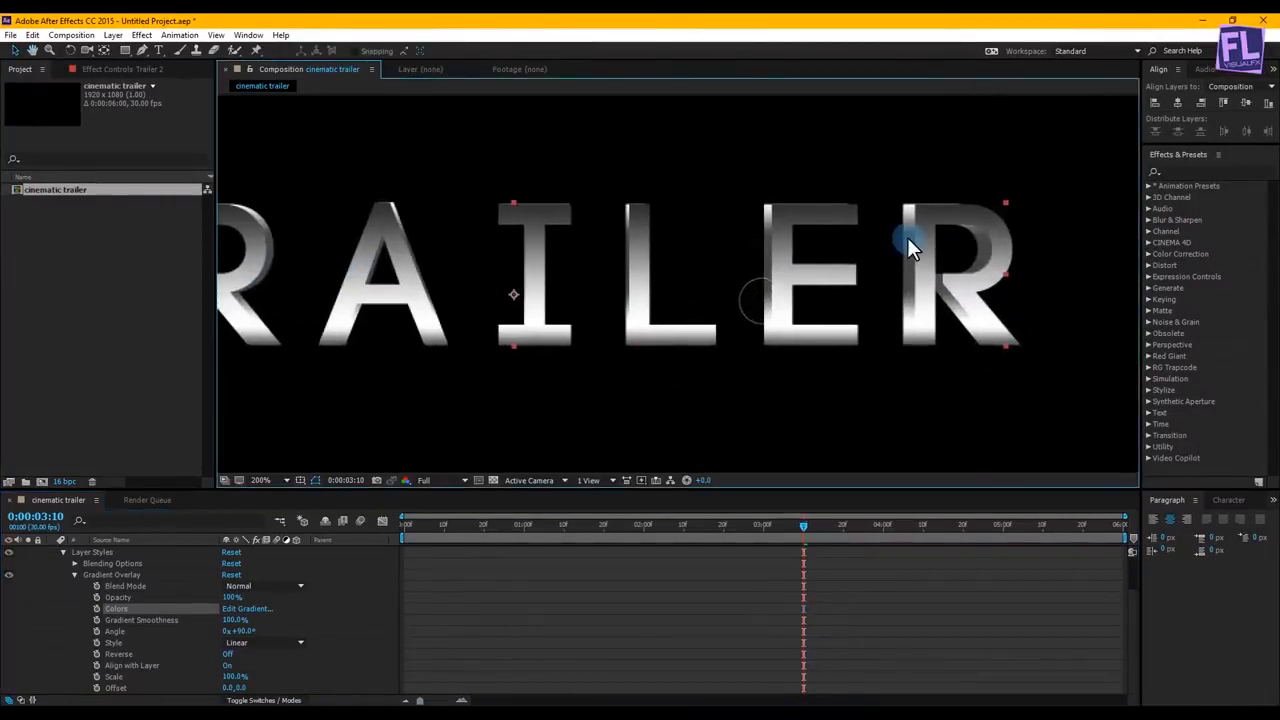
{"action": "scroll", "coordinate": [900, 285], "scroll_direction": "down", "scroll_amount": 2}
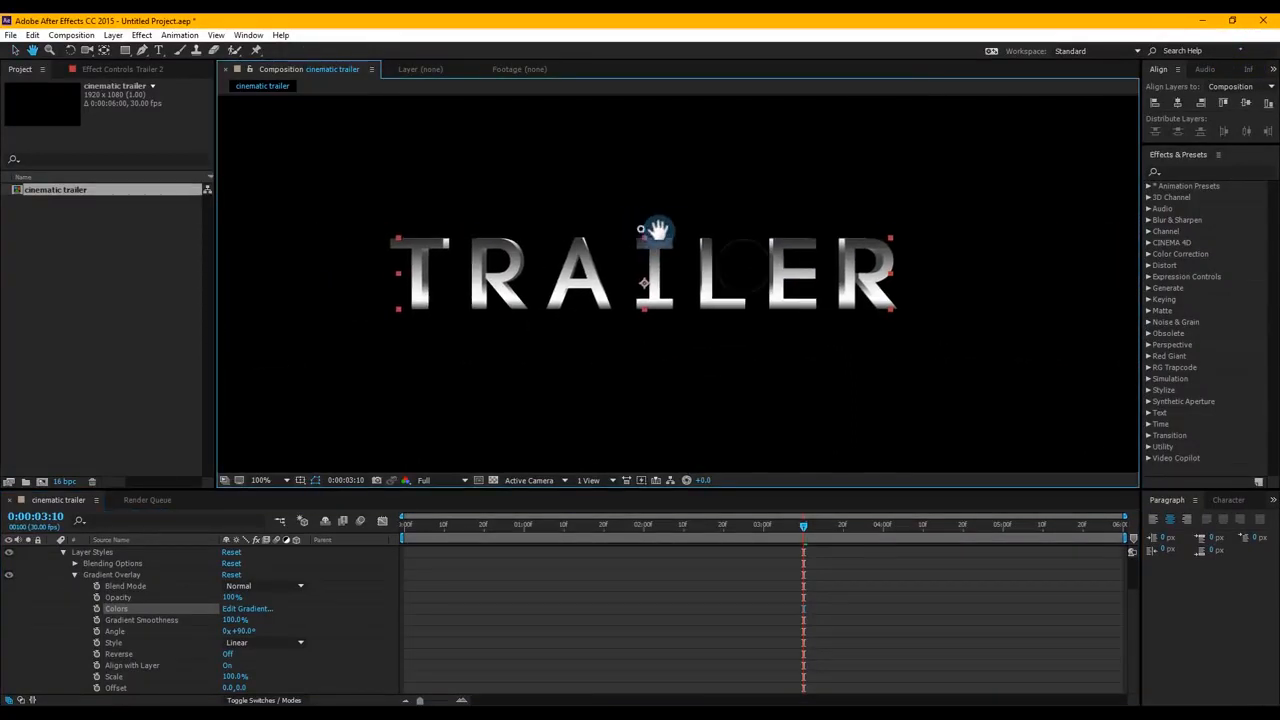
{"action": "left_click_drag", "start_coordinate": [666, 209], "coordinate": [666, 235]}
{"action": "scroll", "coordinate": [672, 245], "scroll_direction": "down", "scroll_amount": 1}
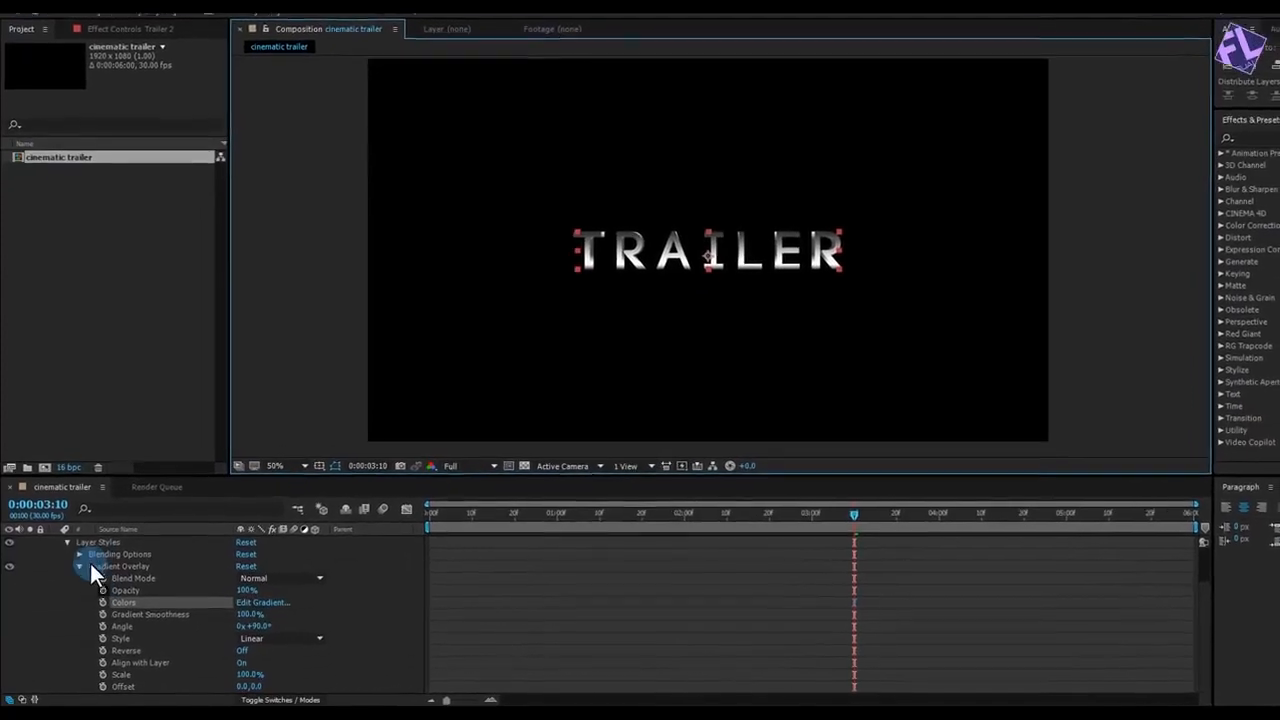
Step: Collapse Trailer 2's properties, and duplicate the Trailer layer as a text layer reading "cinematic"
{"action": "scroll", "coordinate": [83, 582], "scroll_direction": "up", "scroll_amount": 2}
{"action": "left_click", "coordinate": [59, 542]}
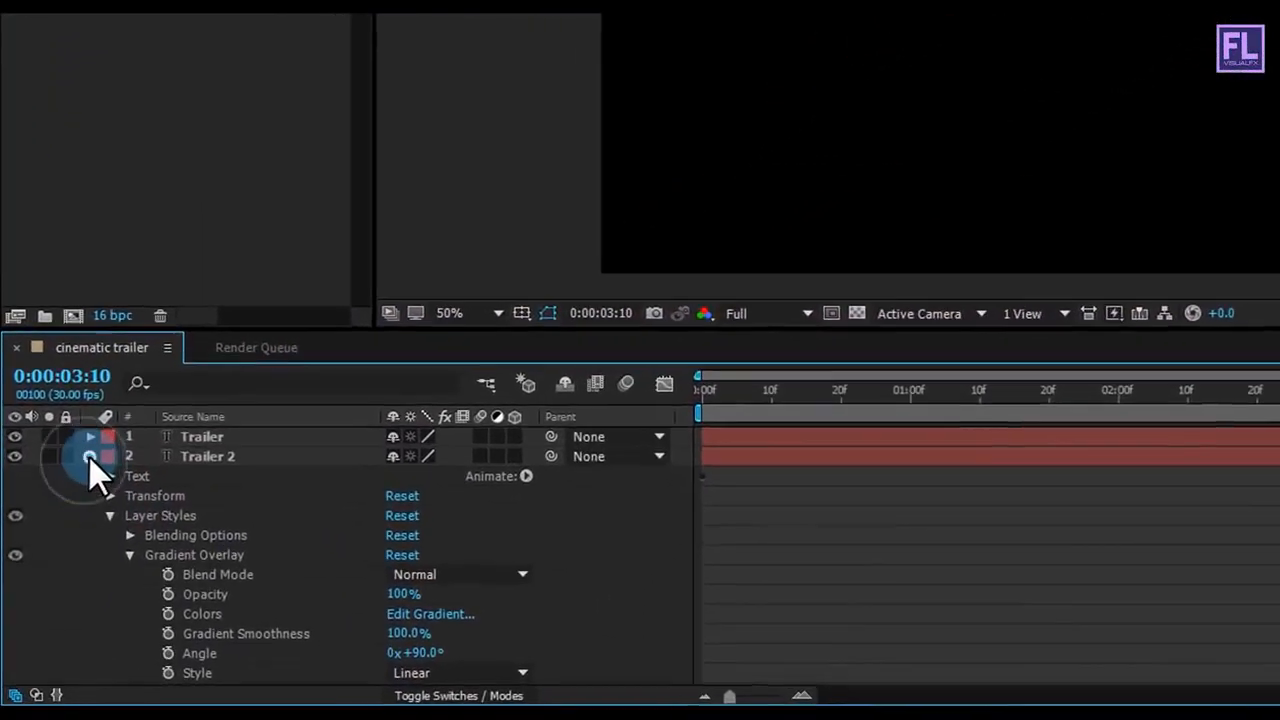
{"action": "left_click", "coordinate": [90, 457]}
{"action": "left_click", "coordinate": [234, 509]}
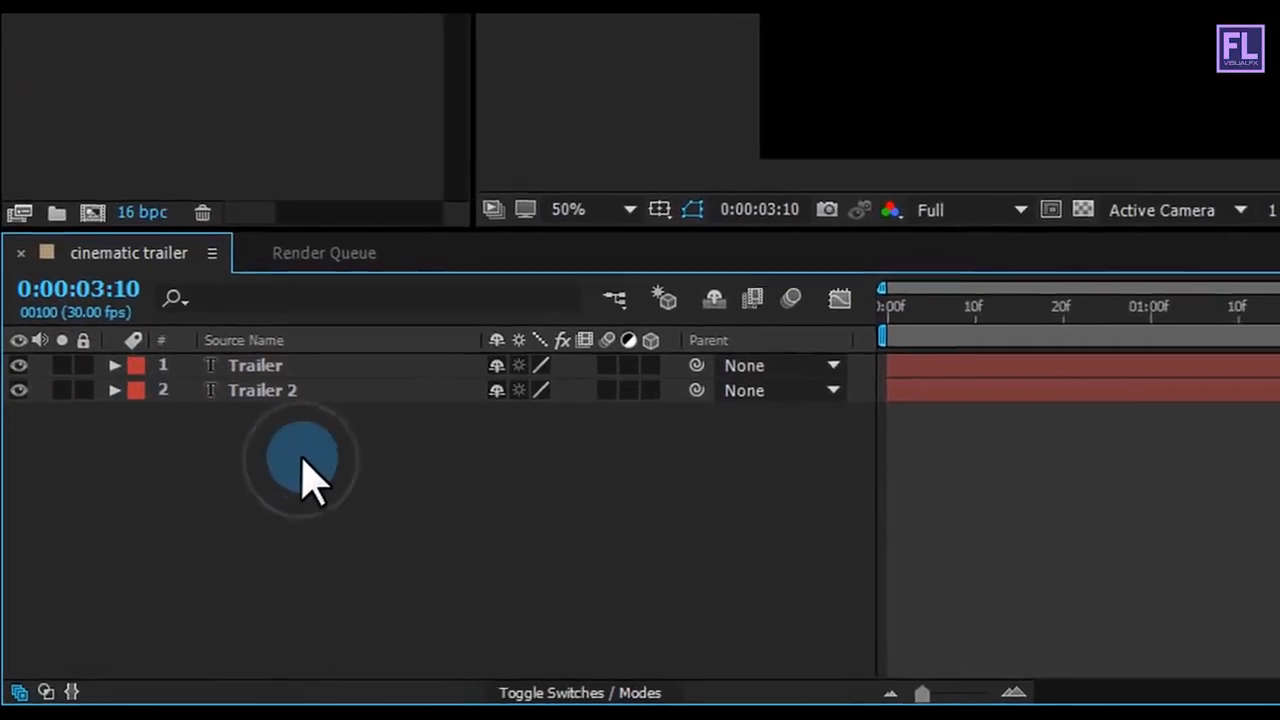
{"action": "left_click", "coordinate": [265, 351]}
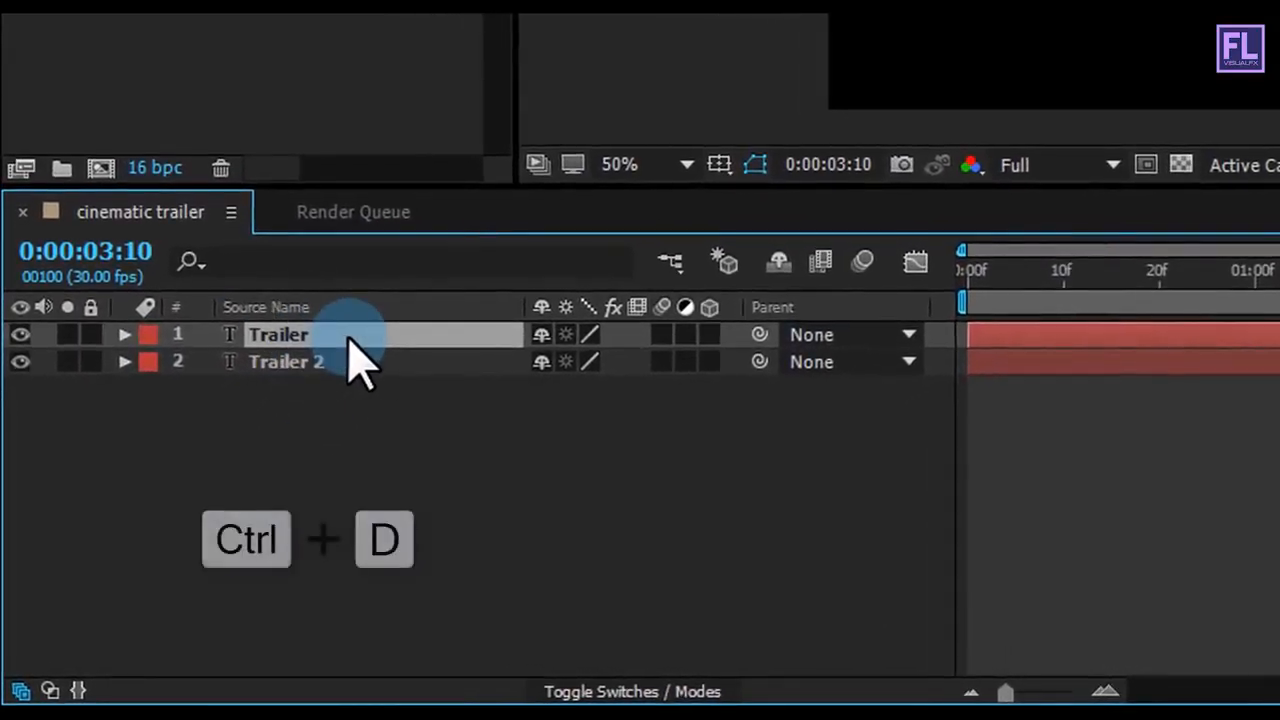
{"action": "key", "text": "ctrl+d"}
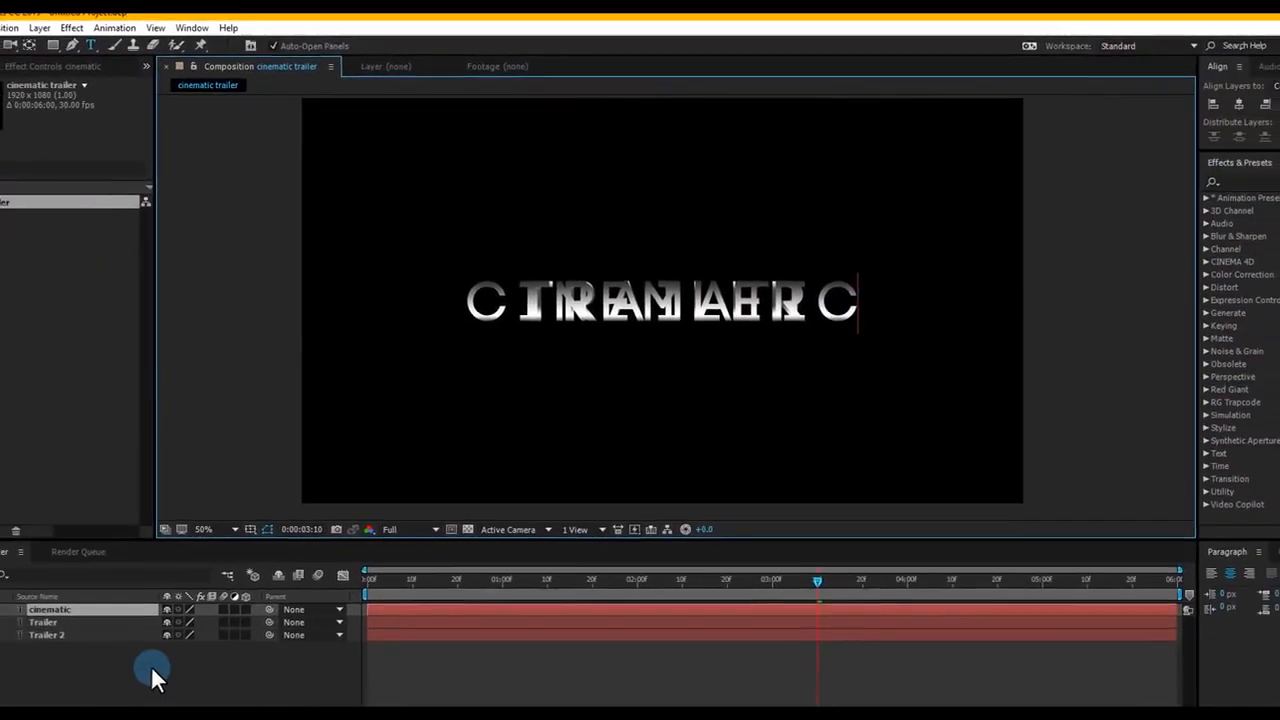
Step: Position the cinematic text layer directly above the TRAILER text in the composition
{"action": "left_click", "coordinate": [80, 610]}
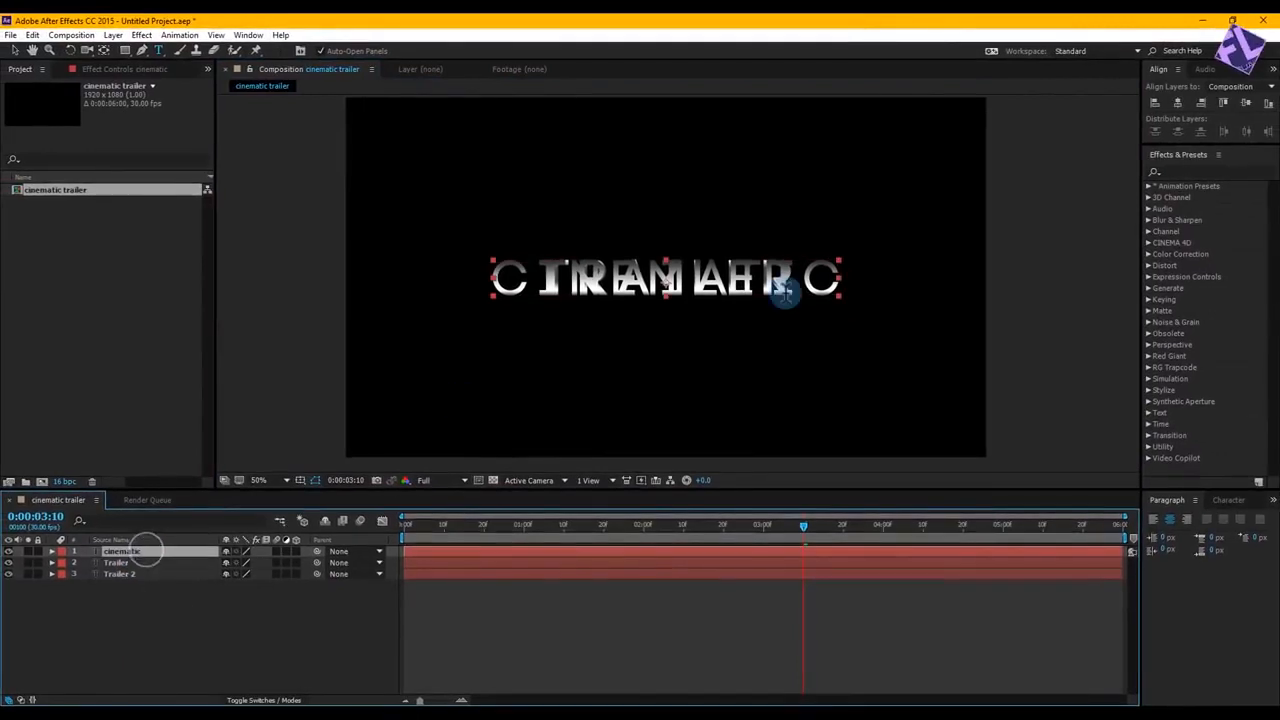
{"action": "left_click_drag", "start_coordinate": [738, 288], "coordinate": [735, 248]}
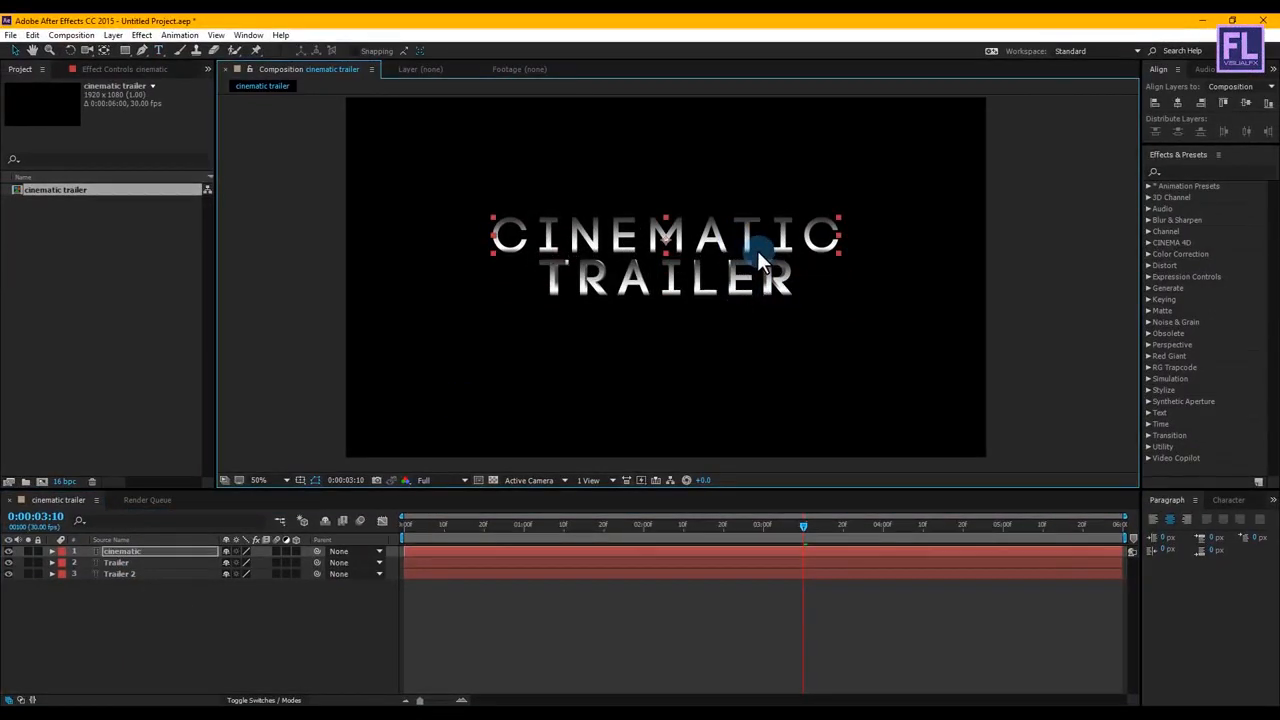
Step: Reduce the font size of the cinematic text to 50 px
{"action": "left_click", "coordinate": [1226, 501]}
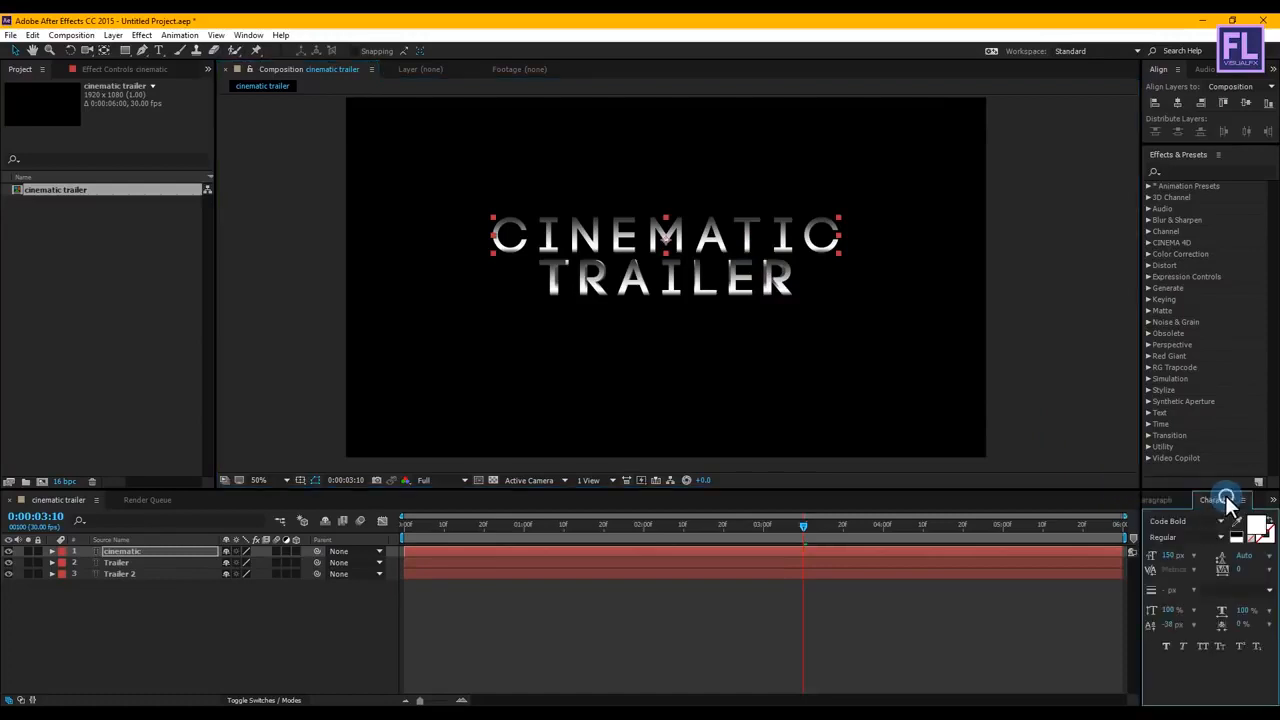
{"action": "left_click_drag", "start_coordinate": [1123, 560], "coordinate": [1092, 559]}
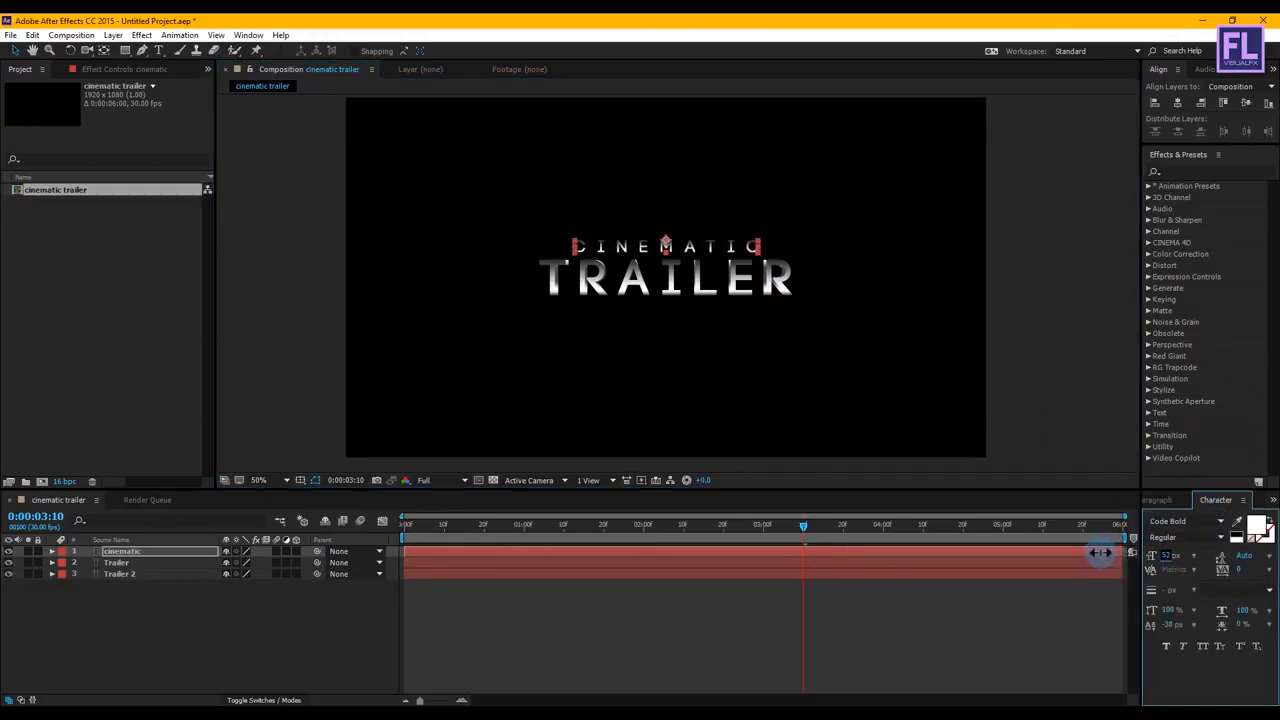
{"action": "left_click", "coordinate": [1069, 360]}
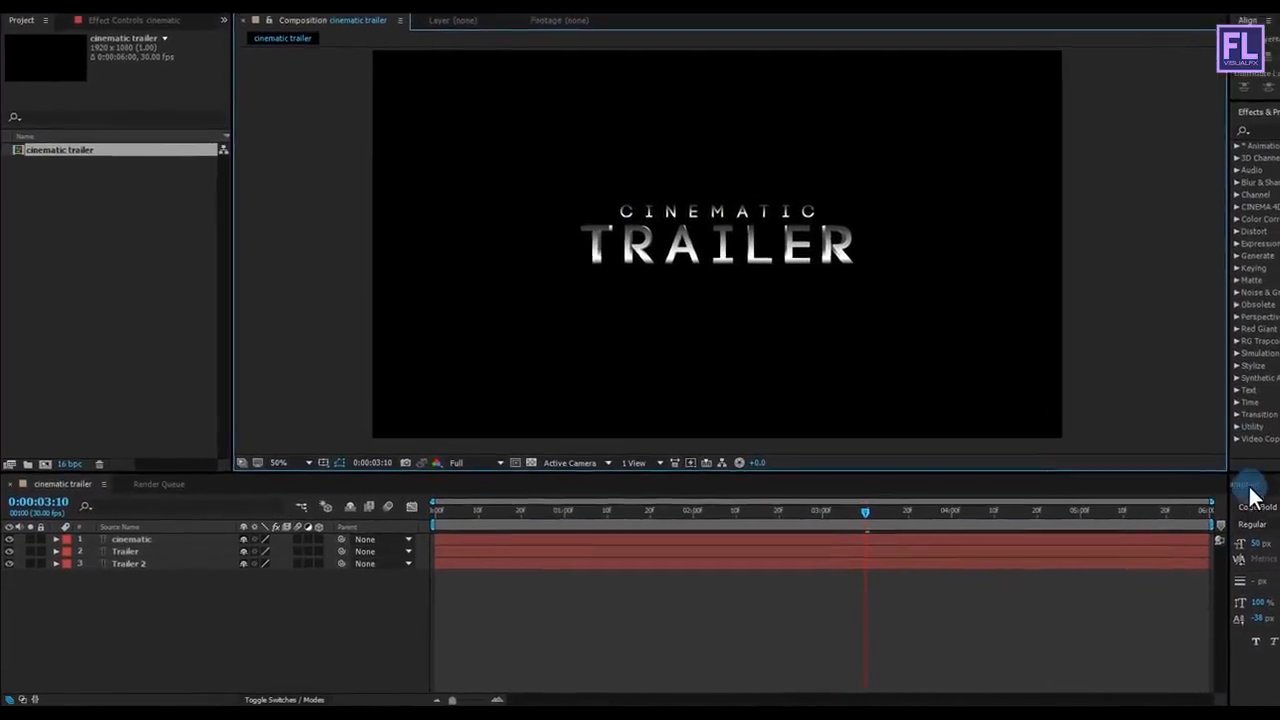
Step: Duplicate the cinematic layer and place the copy directly beneath the original in the layer order
{"action": "left_click", "coordinate": [715, 212]}
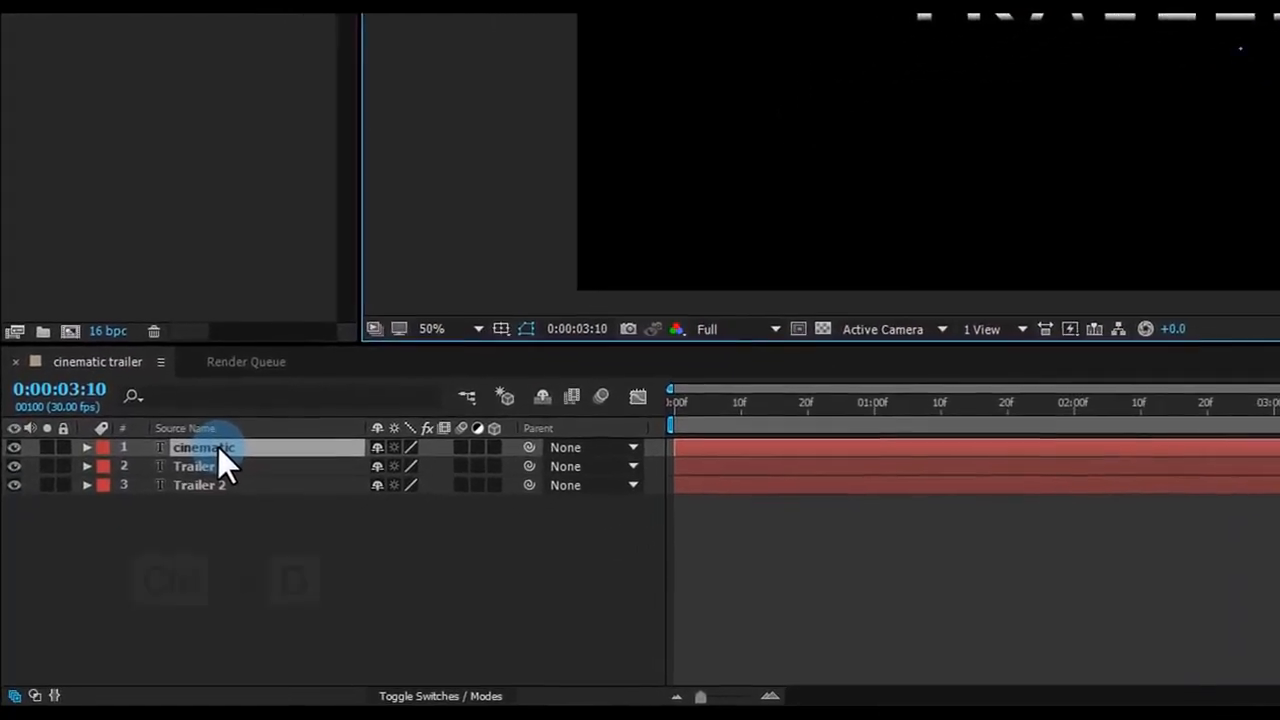
{"action": "key", "text": "ctrl+d"}
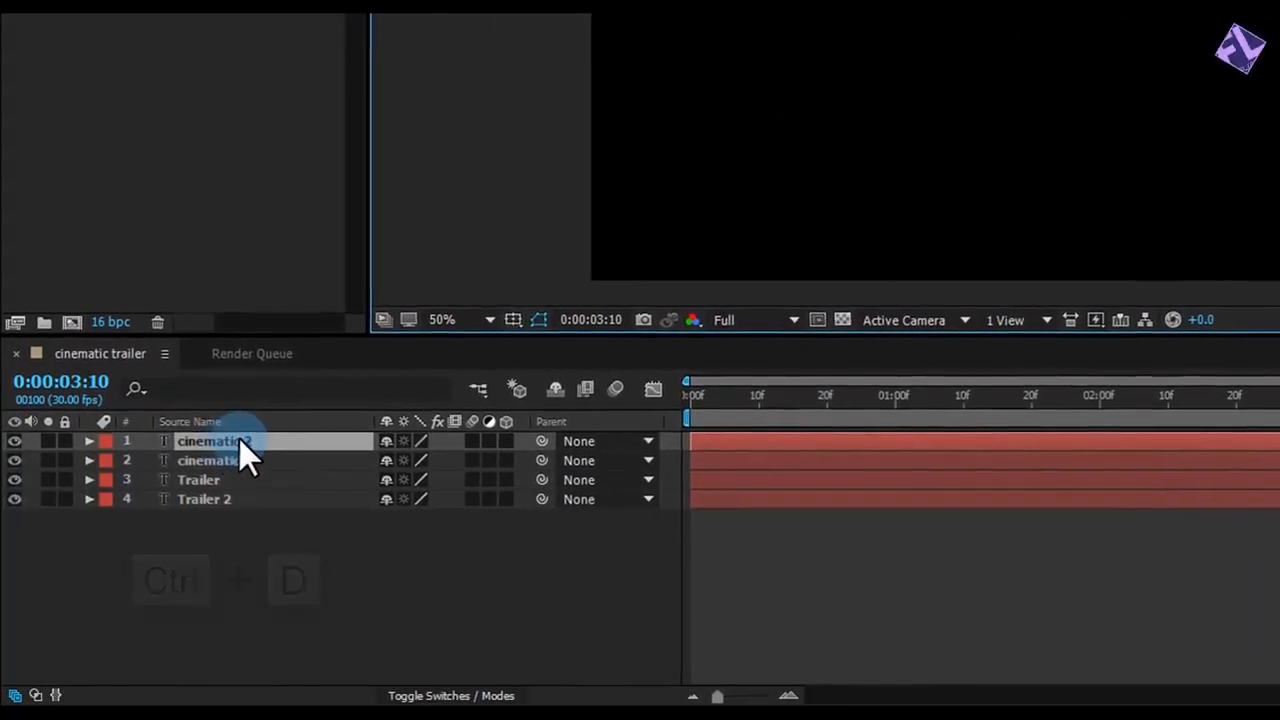
{"action": "left_click_drag", "start_coordinate": [237, 438], "coordinate": [224, 494]}
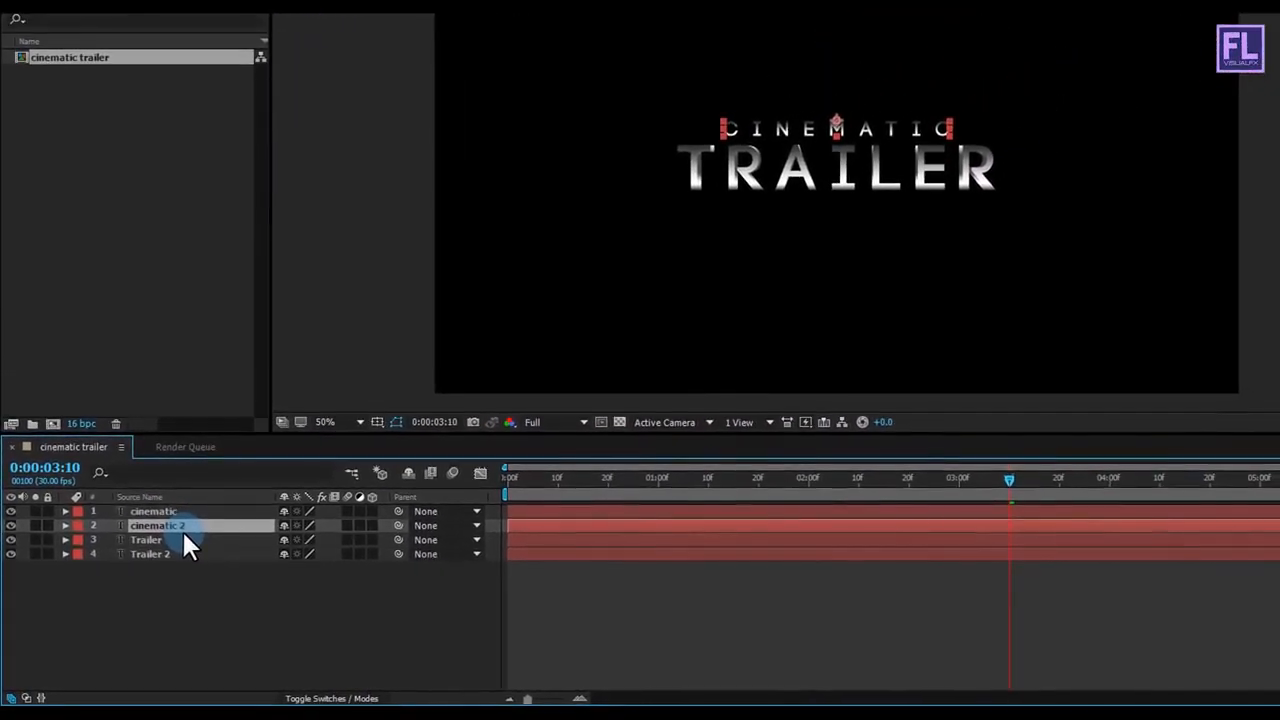
Step: Unlink the scale dimensions of the cinematic 2 layer and set its horizontal scale to 99%
{"action": "key", "text": "s"}
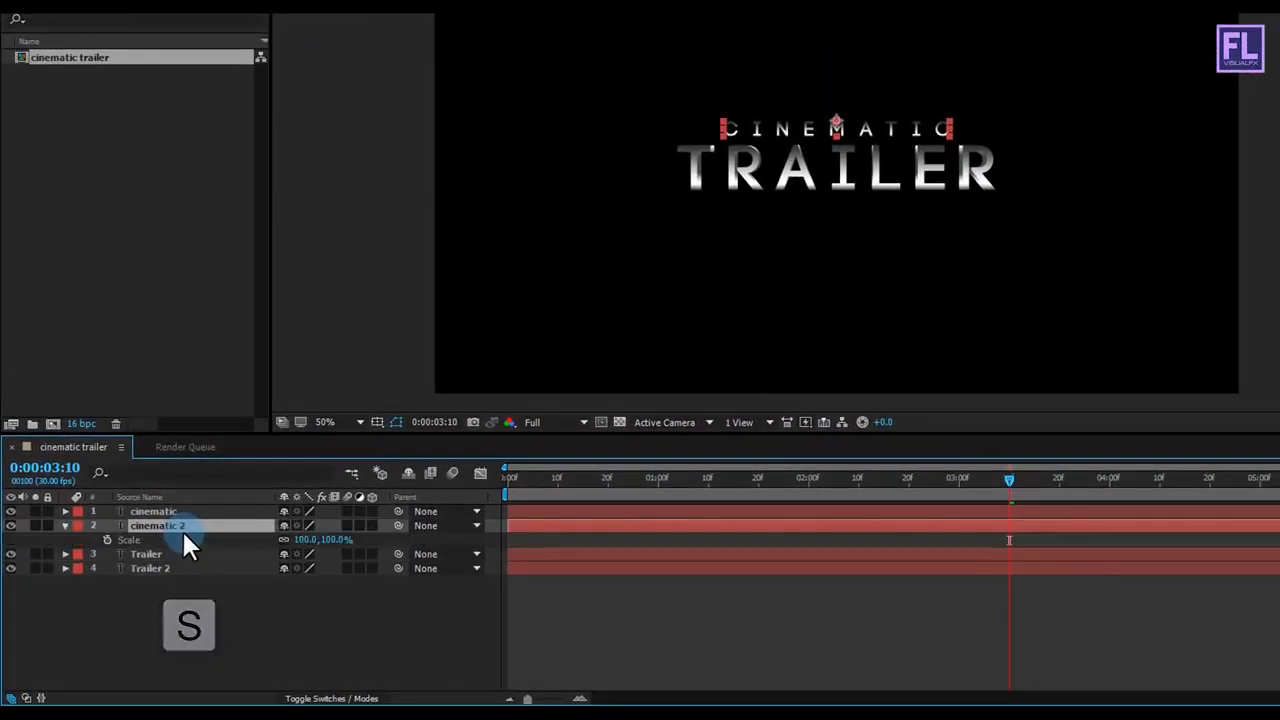
{"action": "left_click", "coordinate": [285, 540]}
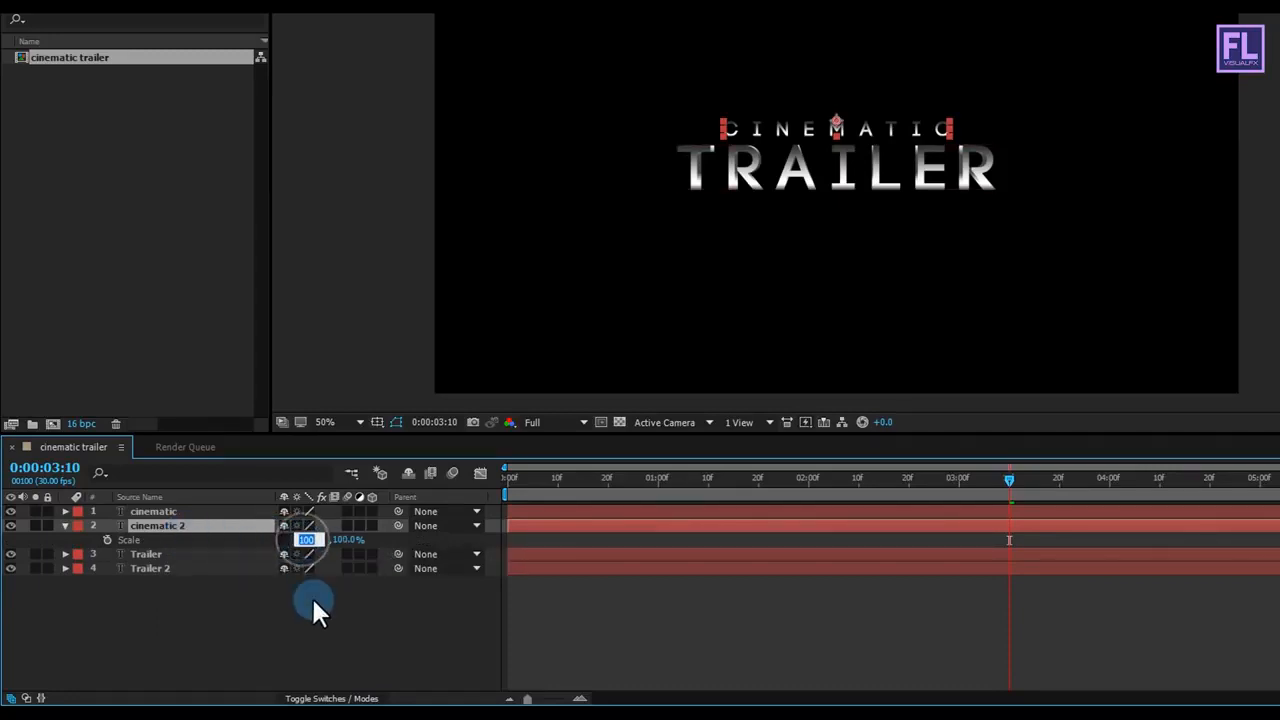
{"action": "type", "text": "99"}
{"action": "key", "text": "Return"}
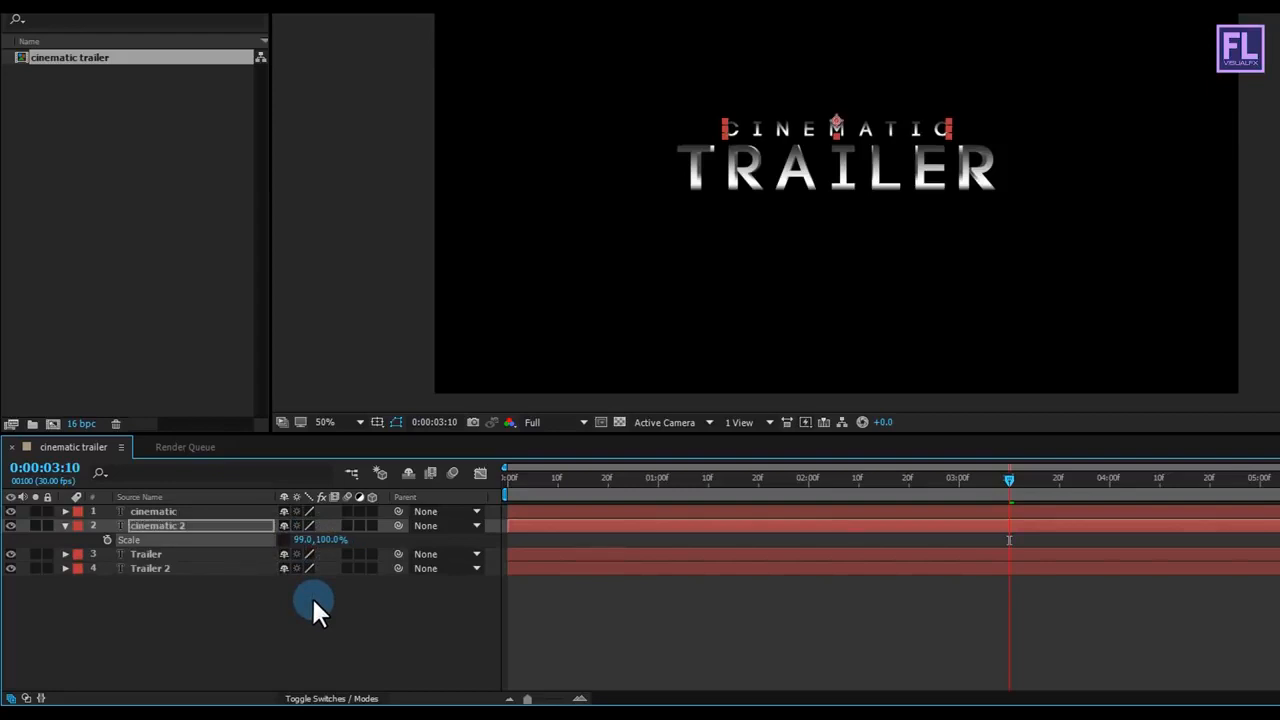
{"action": "left_click", "coordinate": [65, 524]}
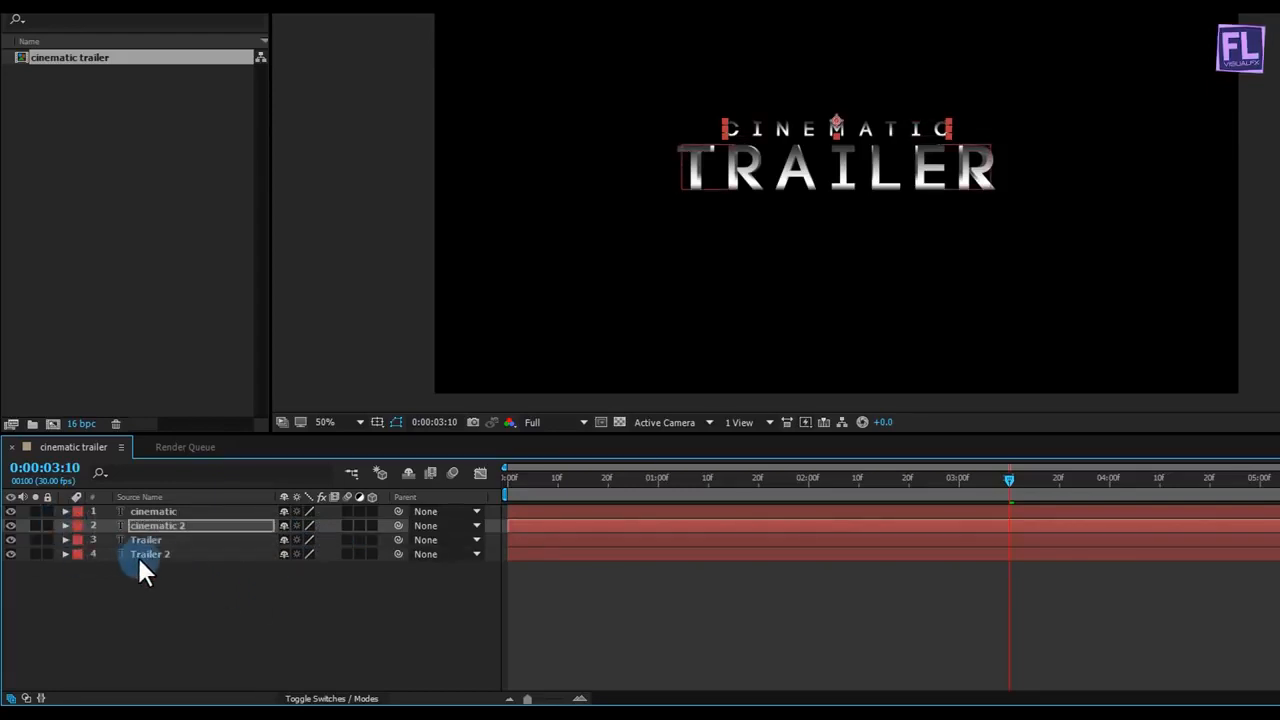
Step: Copy the layer styles of the Trailer 2 layer and paste them onto the cinematic 2 layer
{"action": "left_click", "coordinate": [148, 555]}
{"action": "left_click", "coordinate": [66, 554]}
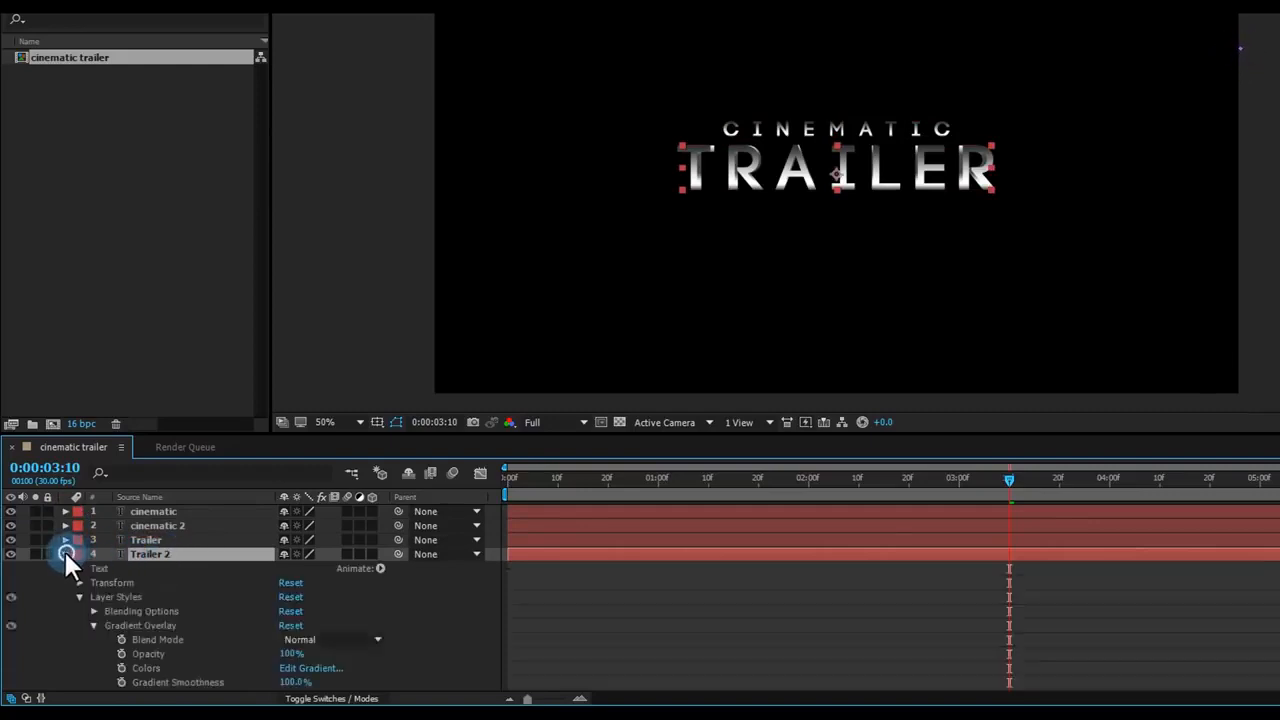
{"action": "left_click", "coordinate": [79, 554]}
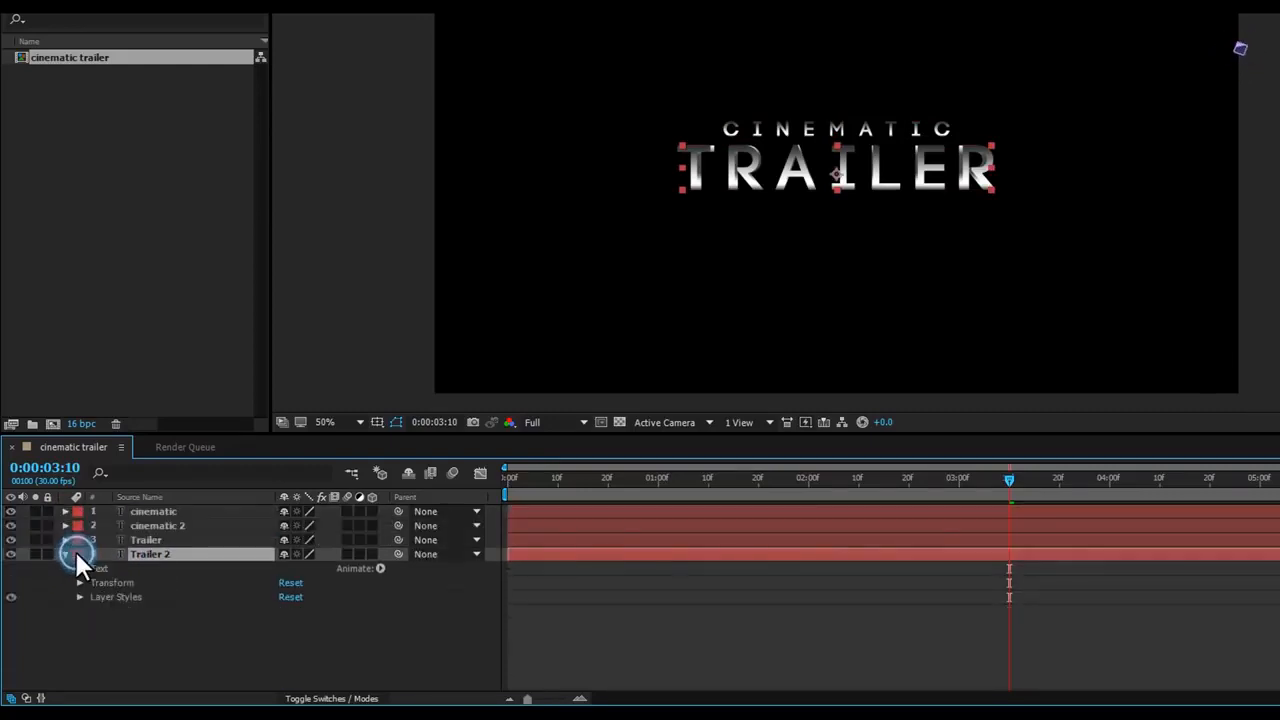
{"action": "left_click", "coordinate": [118, 597]}
{"action": "key", "text": "ctrl+c"}
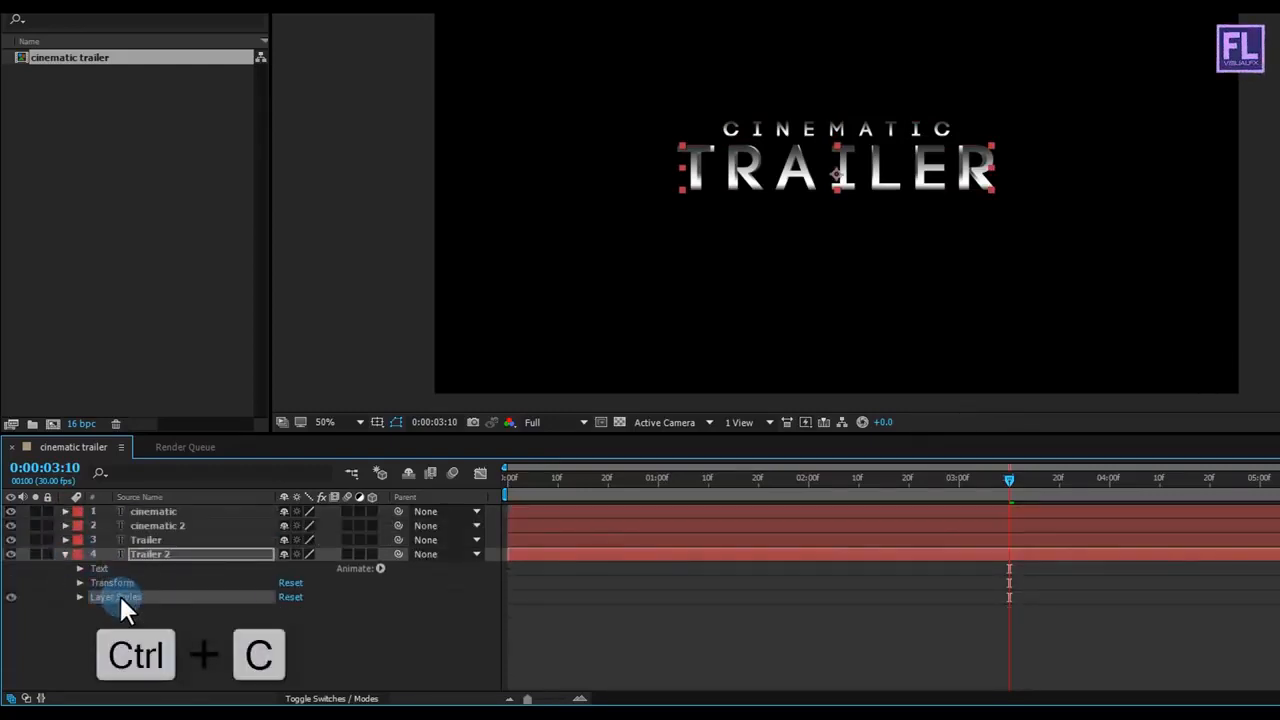
{"action": "left_click", "coordinate": [65, 554]}
{"action": "key", "text": "ctrl+a"}
{"action": "left_click", "coordinate": [146, 525]}
{"action": "key", "text": "ctrl+v"}
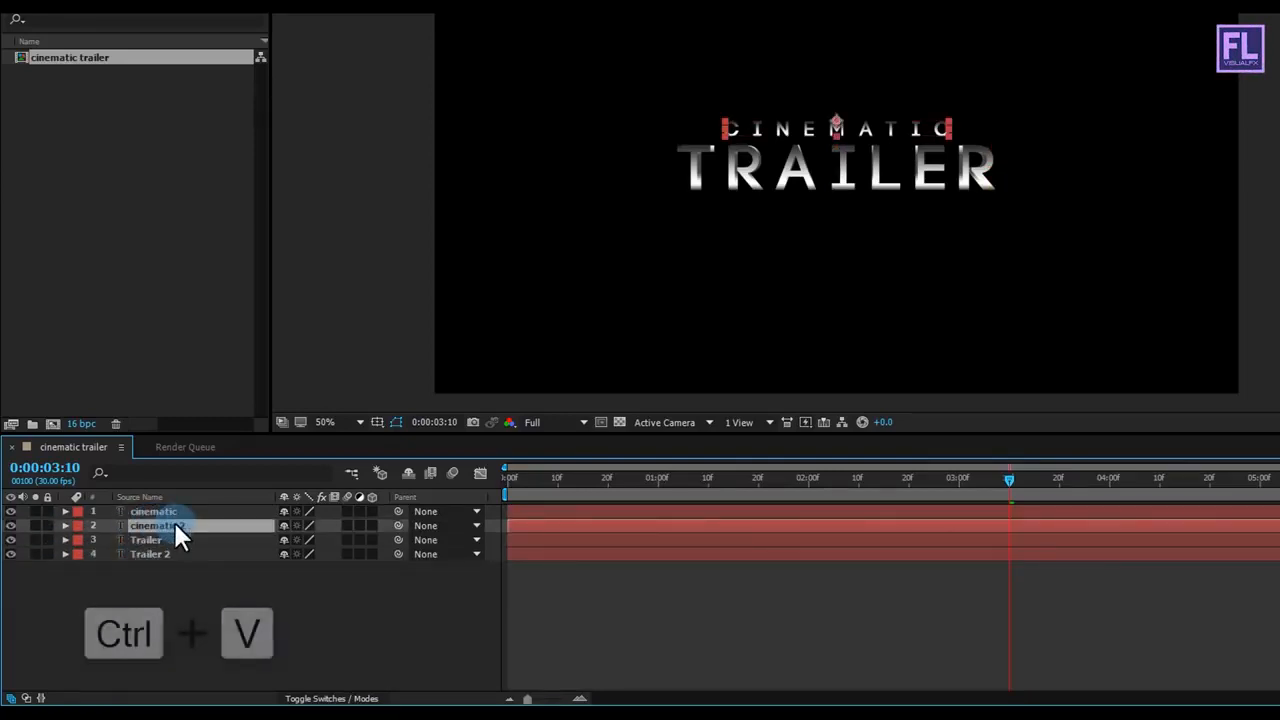
Step: Try a horizontal scale of 98% on the cinematic 2 layer while viewing the letter edges up close
{"action": "scroll", "coordinate": [623, 240], "scroll_direction": "up", "scroll_amount": 4}
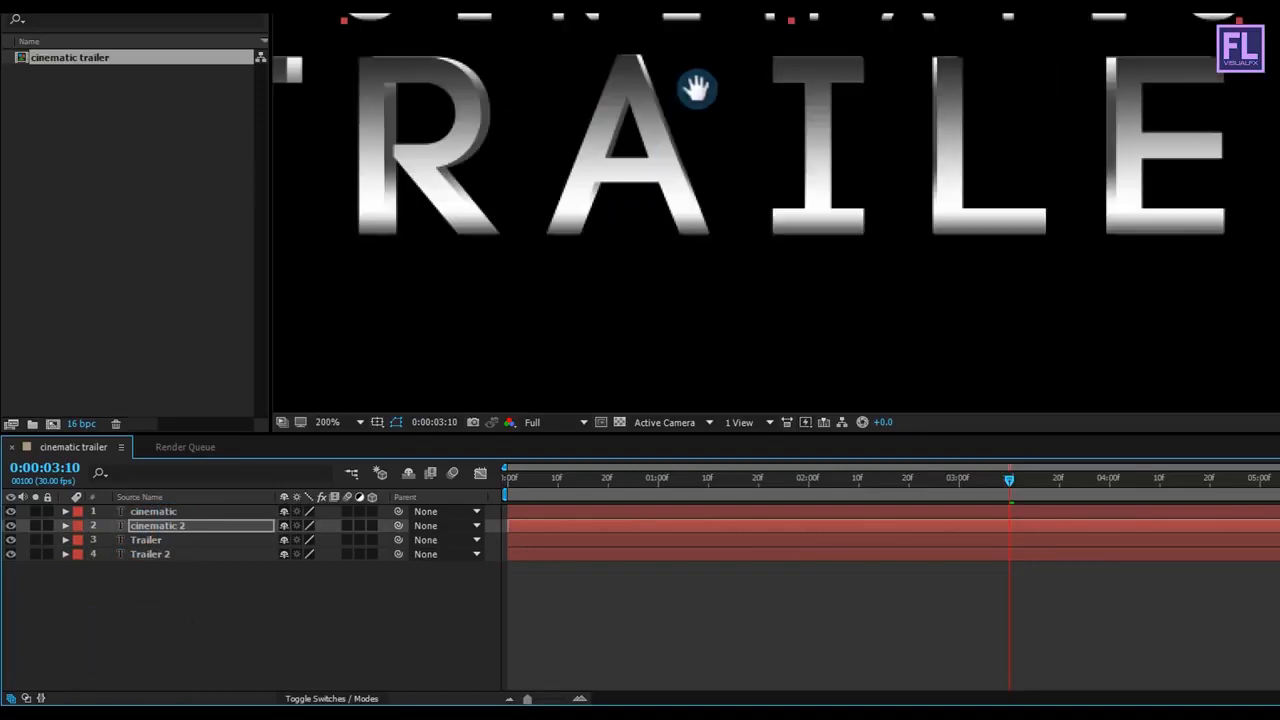
{"action": "left_click_drag", "start_coordinate": [697, 80], "coordinate": [795, 220]}
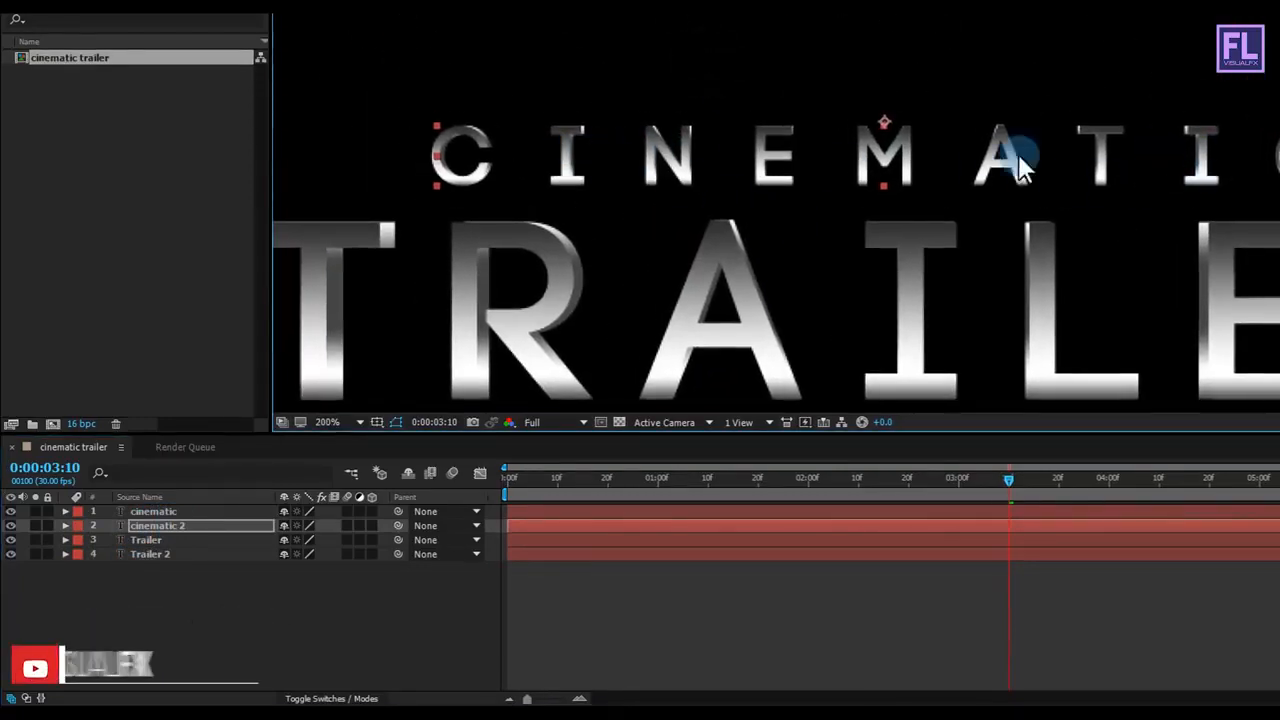
{"action": "key", "text": "s"}
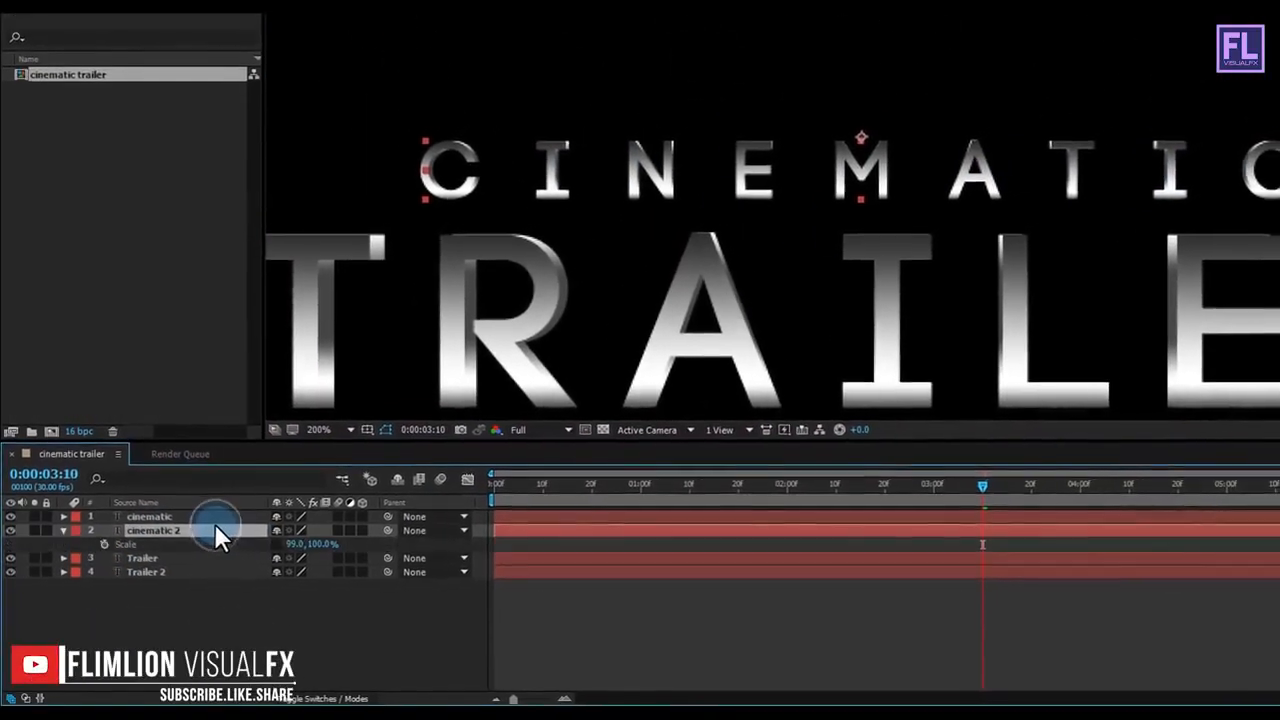
{"action": "left_click", "coordinate": [298, 543]}
{"action": "type", "text": "98"}
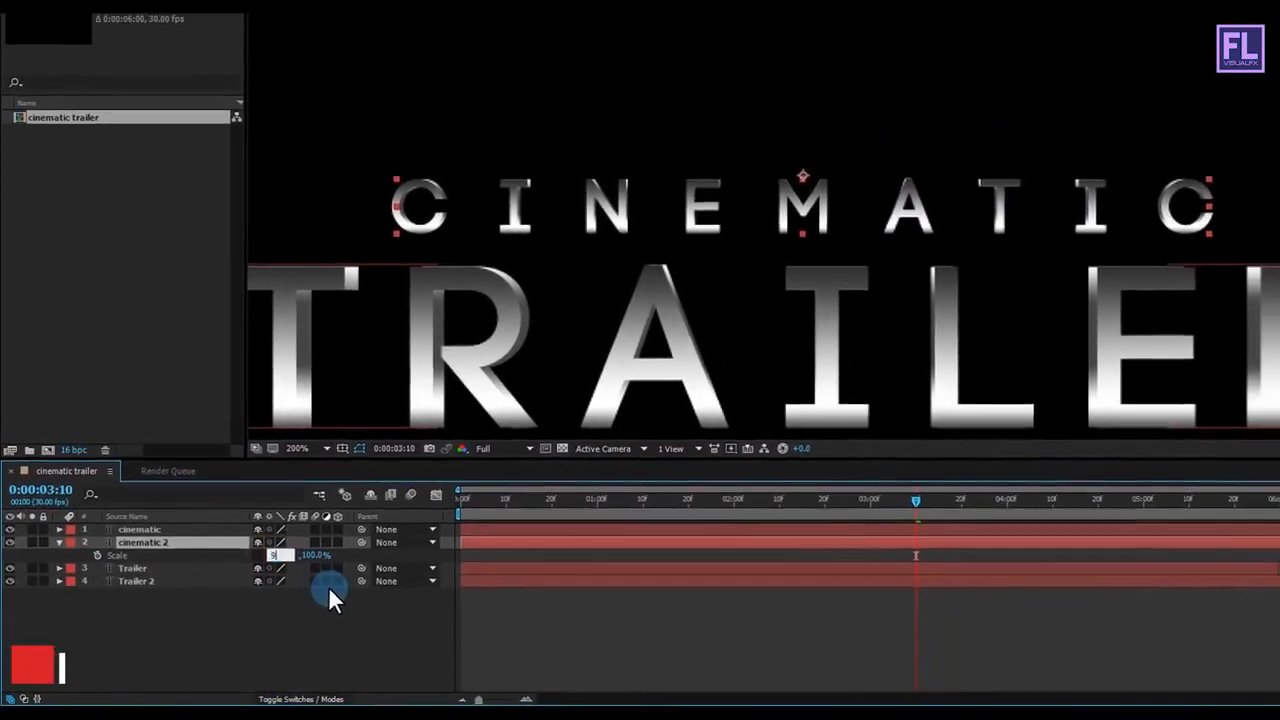
{"action": "key", "text": "Return"}
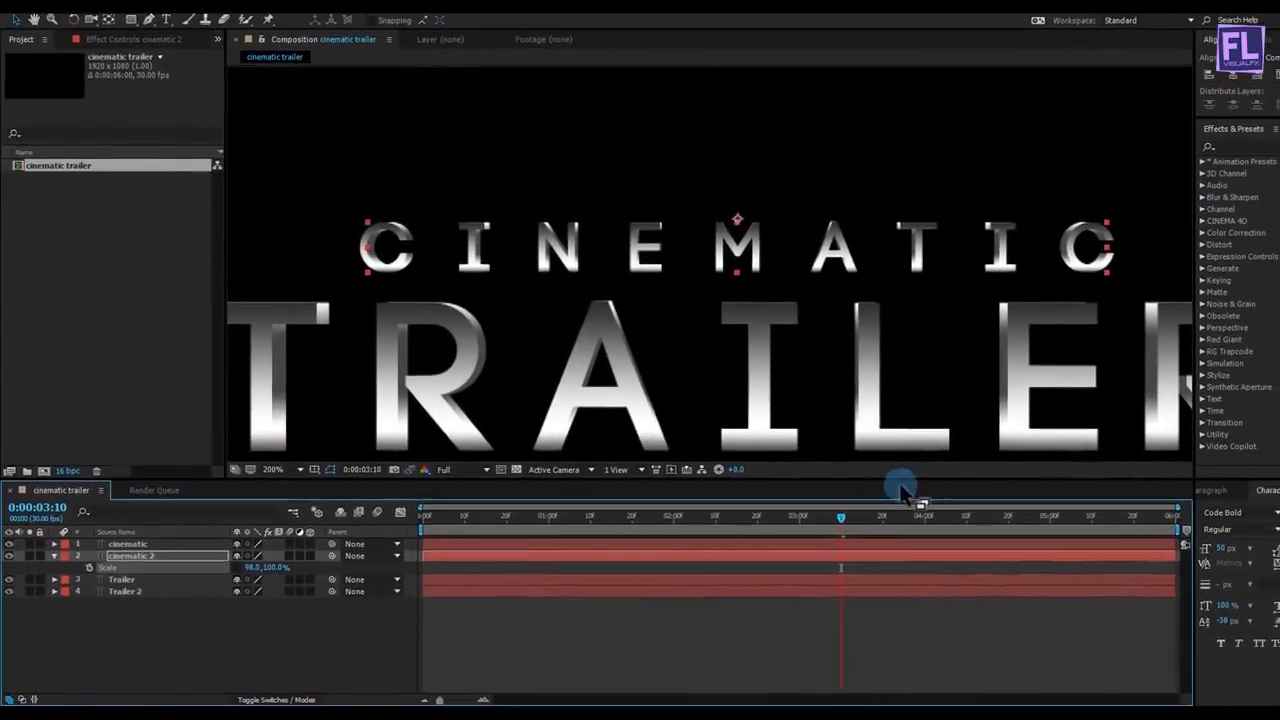
Step: Set the horizontal scale of cinematic 2 to 99%, check the title at other times and collapse the layer's properties
{"action": "left_click_drag", "start_coordinate": [856, 513], "coordinate": [906, 523]}
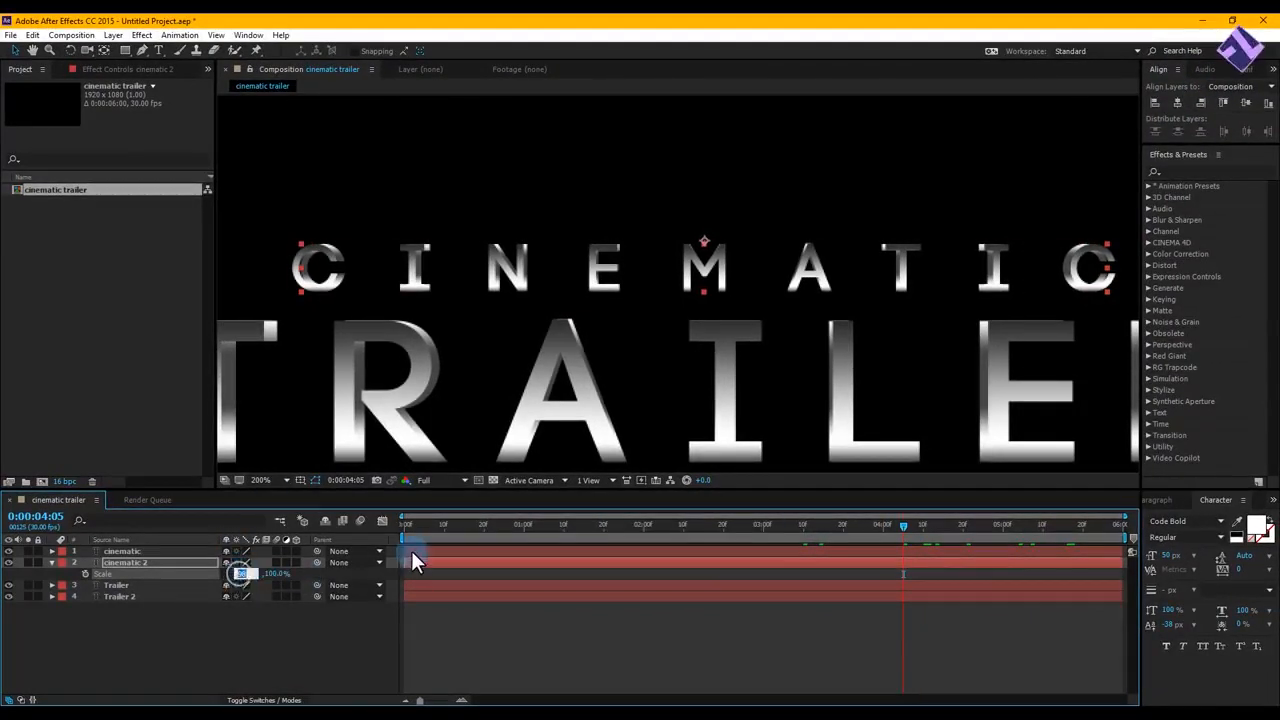
{"action": "type", "text": "99"}
{"action": "key", "text": "Return"}
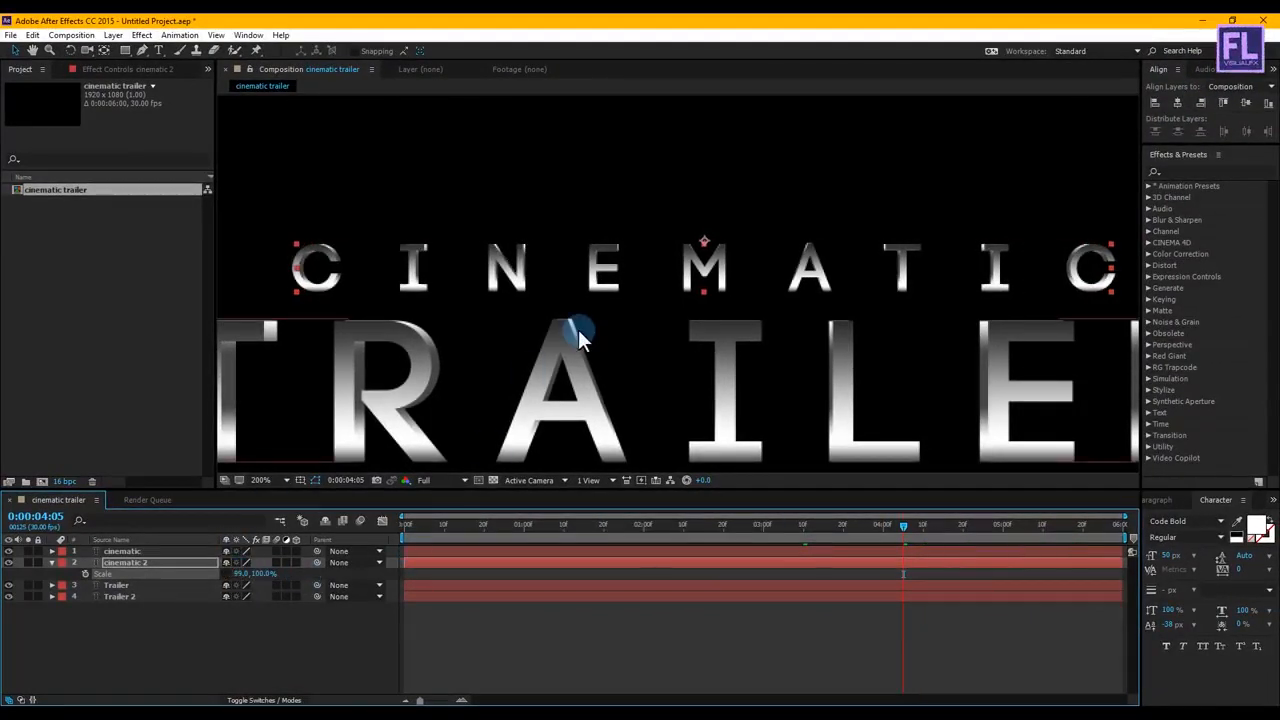
{"action": "scroll", "coordinate": [737, 263], "scroll_direction": "down", "scroll_amount": 3}
{"action": "scroll", "coordinate": [737, 263], "scroll_direction": "up", "scroll_amount": 2}
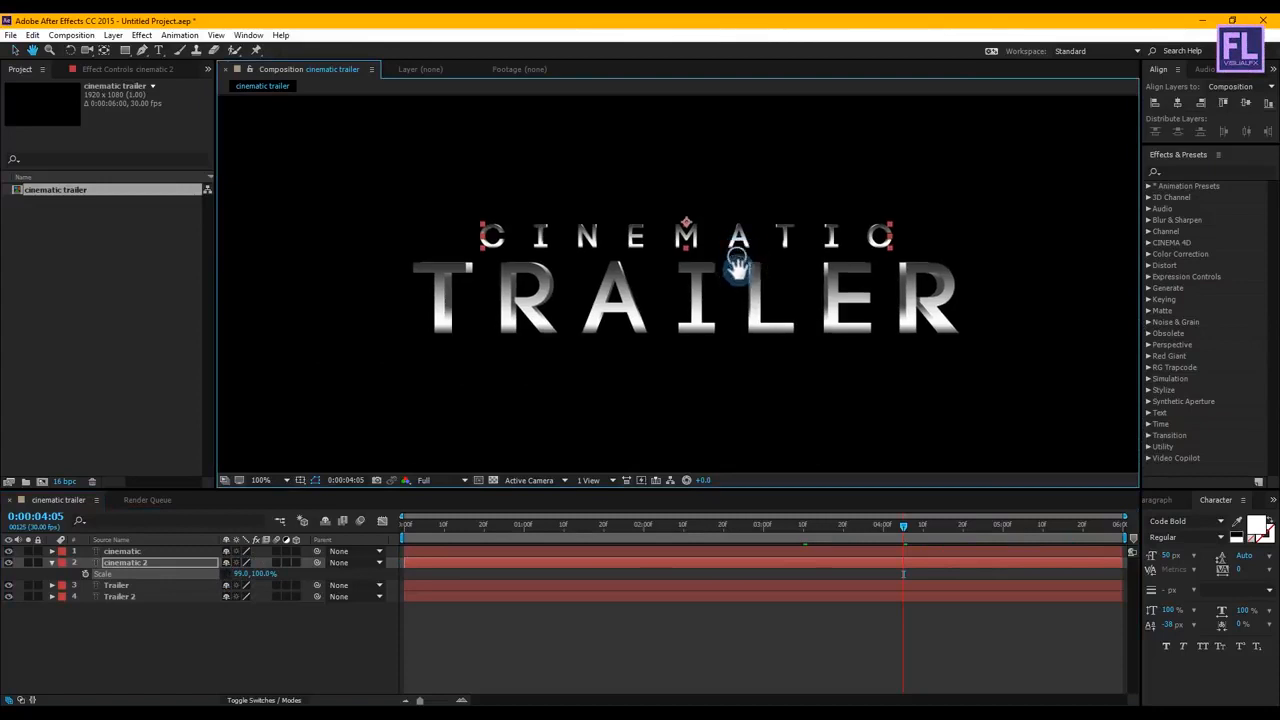
{"action": "left_click_drag", "start_coordinate": [737, 262], "coordinate": [722, 265]}
{"action": "left_click_drag", "start_coordinate": [914, 534], "coordinate": [766, 513]}
{"action": "scroll", "coordinate": [743, 359], "scroll_direction": "down", "scroll_amount": 1}
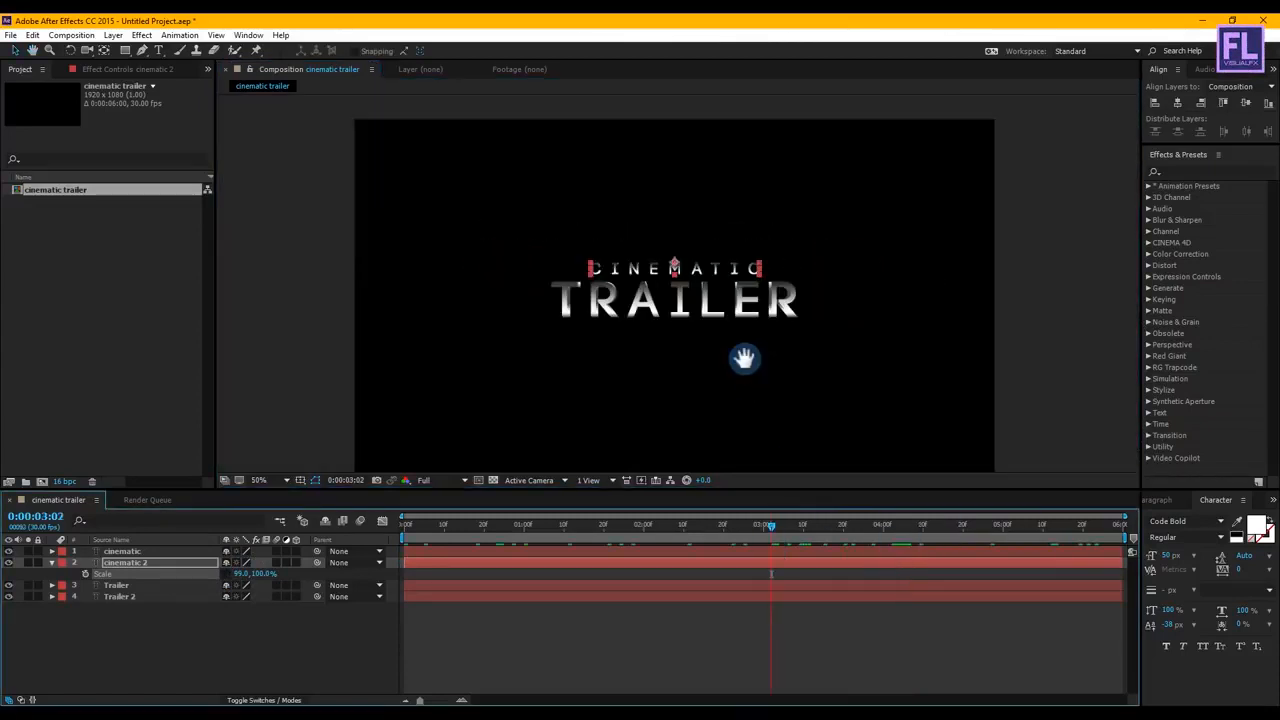
{"action": "left_click_drag", "start_coordinate": [742, 345], "coordinate": [751, 325]}
{"action": "left_click", "coordinate": [817, 346]}
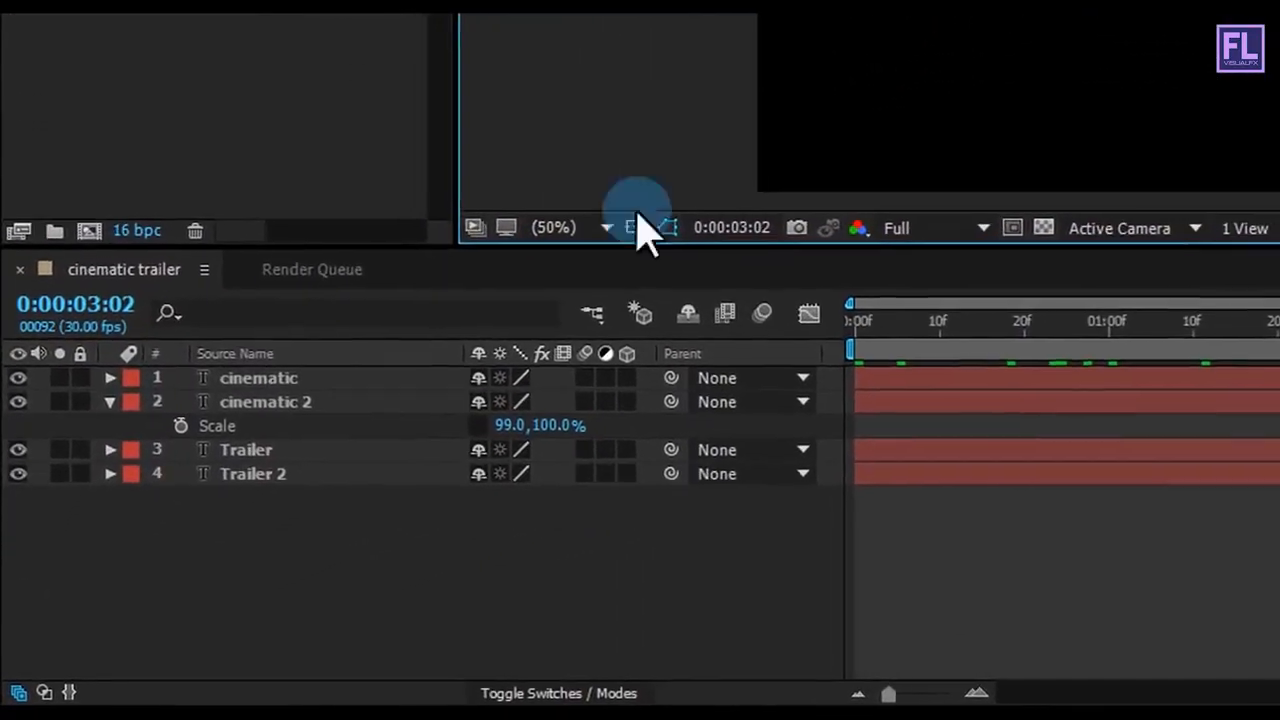
{"action": "left_click", "coordinate": [93, 449]}
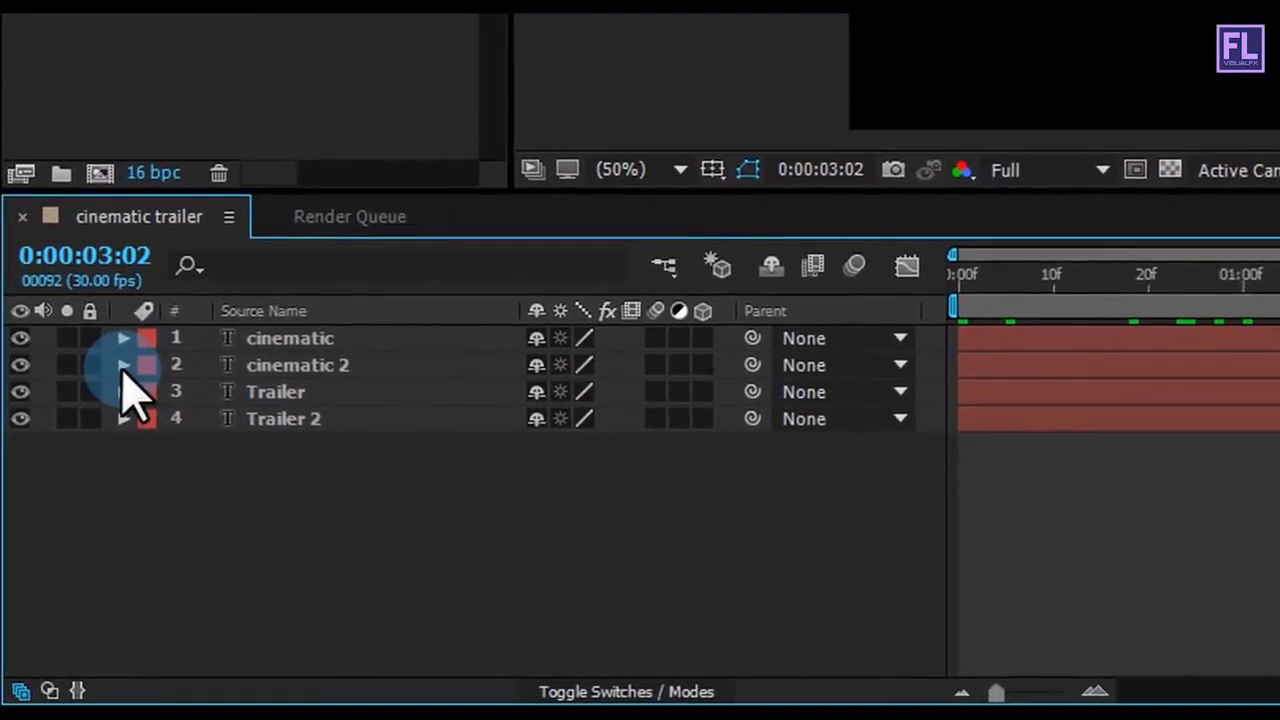
Step: Make all four text layers 3D, turn on their motion blur and enable motion blur for the composition
{"action": "left_click_drag", "start_coordinate": [710, 338], "coordinate": [714, 443]}
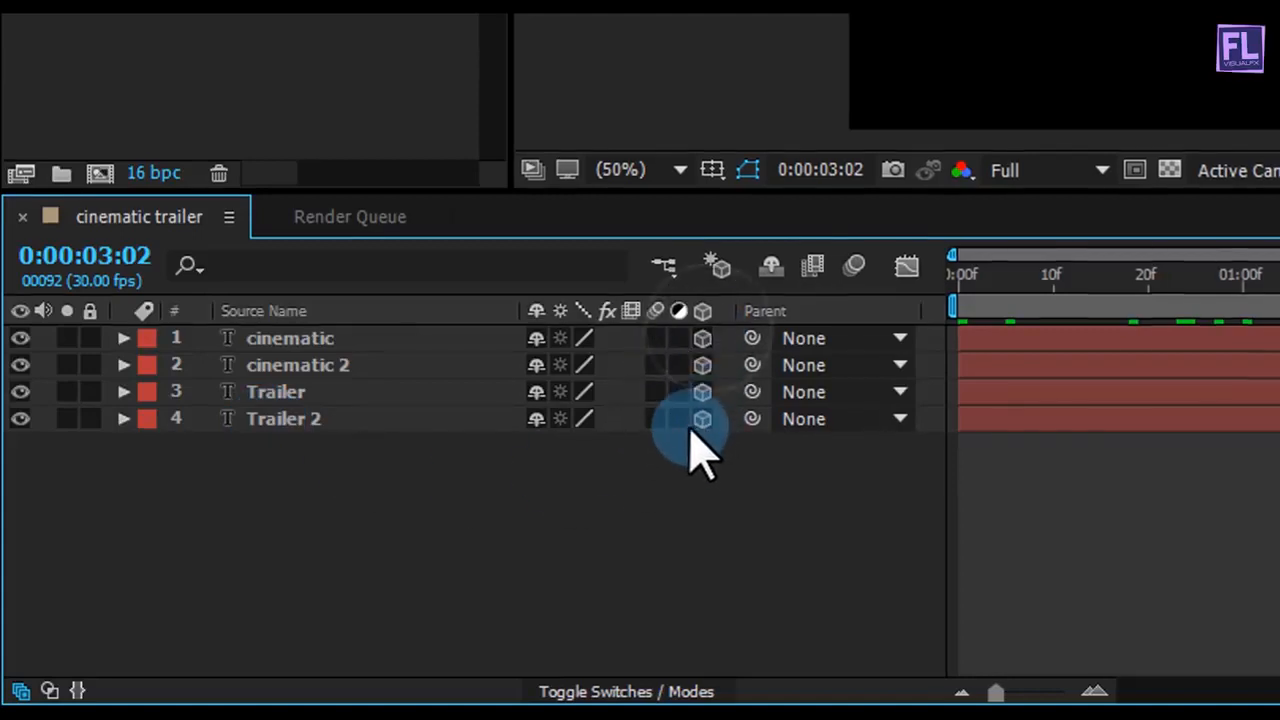
{"action": "left_click_drag", "start_coordinate": [641, 346], "coordinate": [644, 440]}
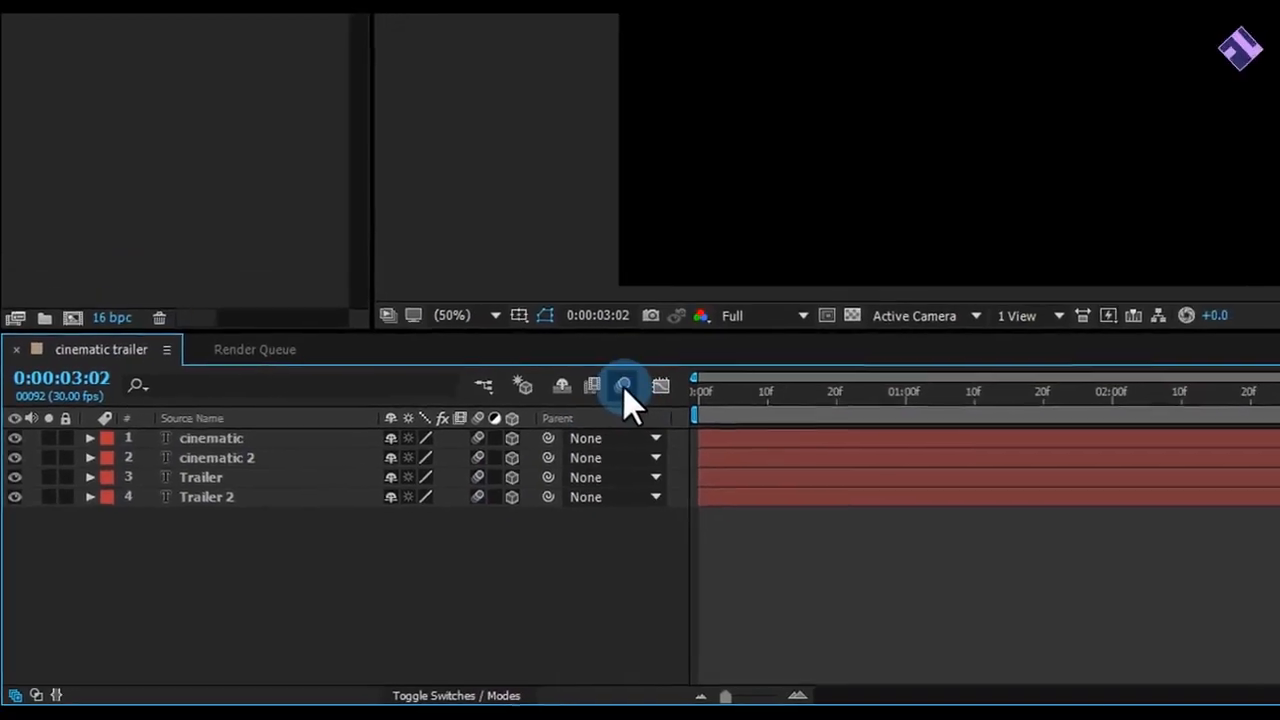
{"action": "left_click", "coordinate": [720, 334]}
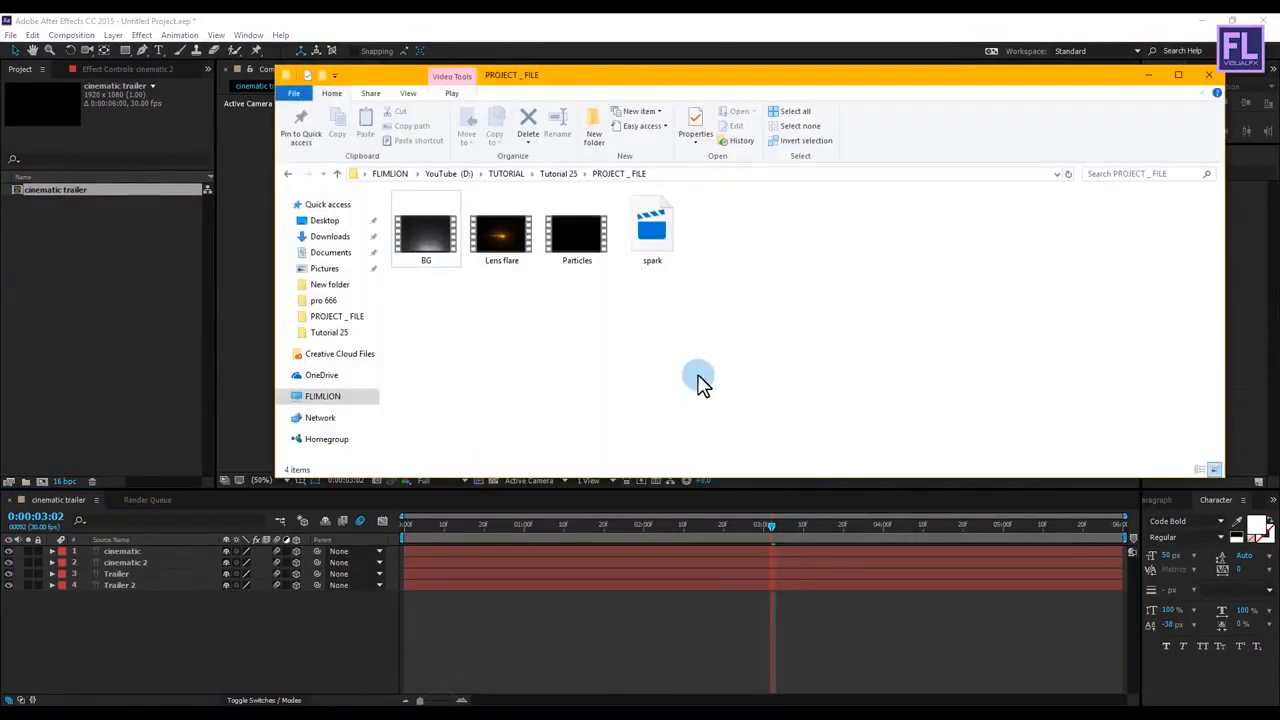
Step: Import BG, Lens flare, Particles and spark from the PROJECT_FILE folder, and add BG.mov beneath all text layers
{"action": "left_click_drag", "start_coordinate": [700, 354], "coordinate": [130, 285]}
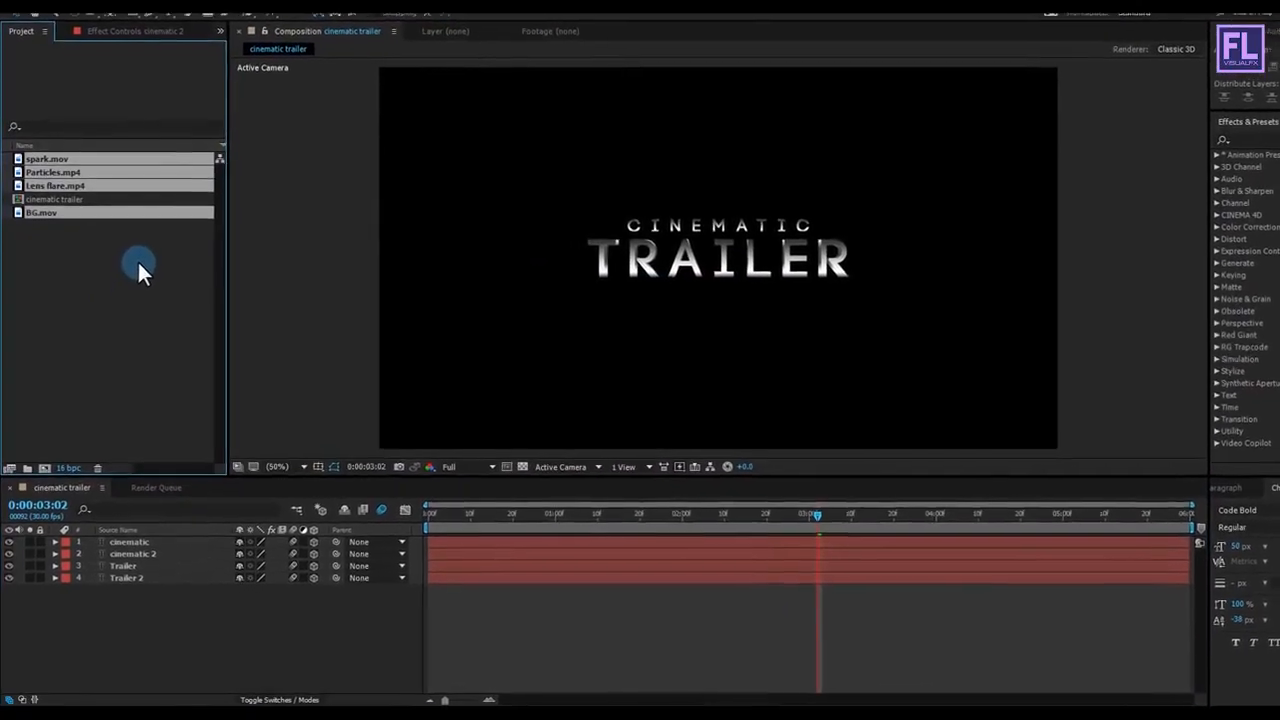
{"action": "left_click", "coordinate": [80, 275]}
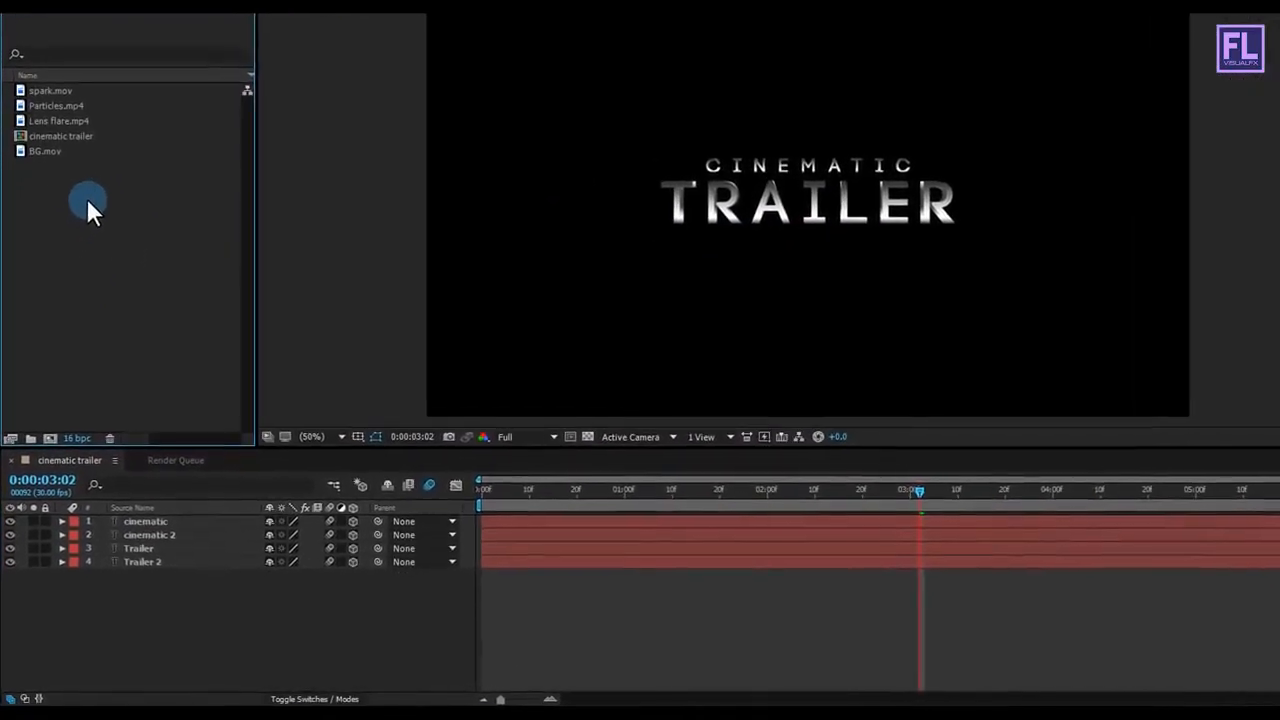
{"action": "left_click_drag", "start_coordinate": [45, 151], "coordinate": [173, 576]}
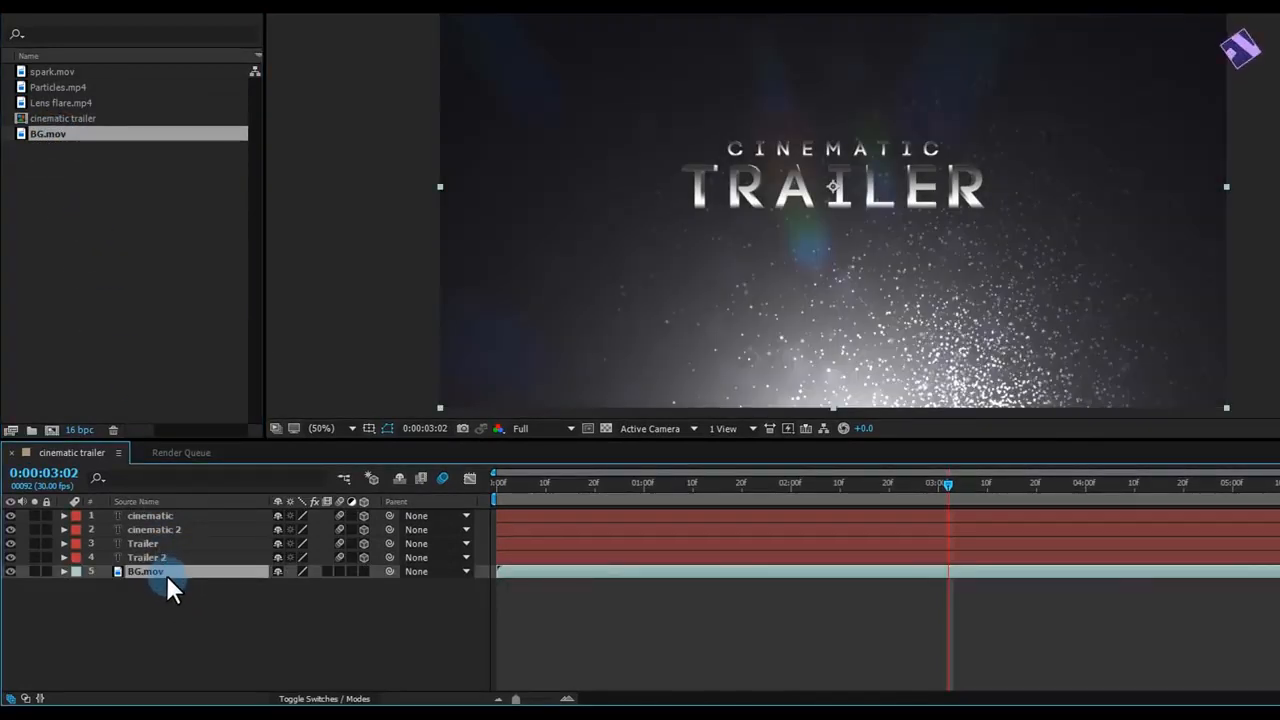
Step: Flip the BG.mov layer vertically
{"action": "right_click", "coordinate": [152, 572]}
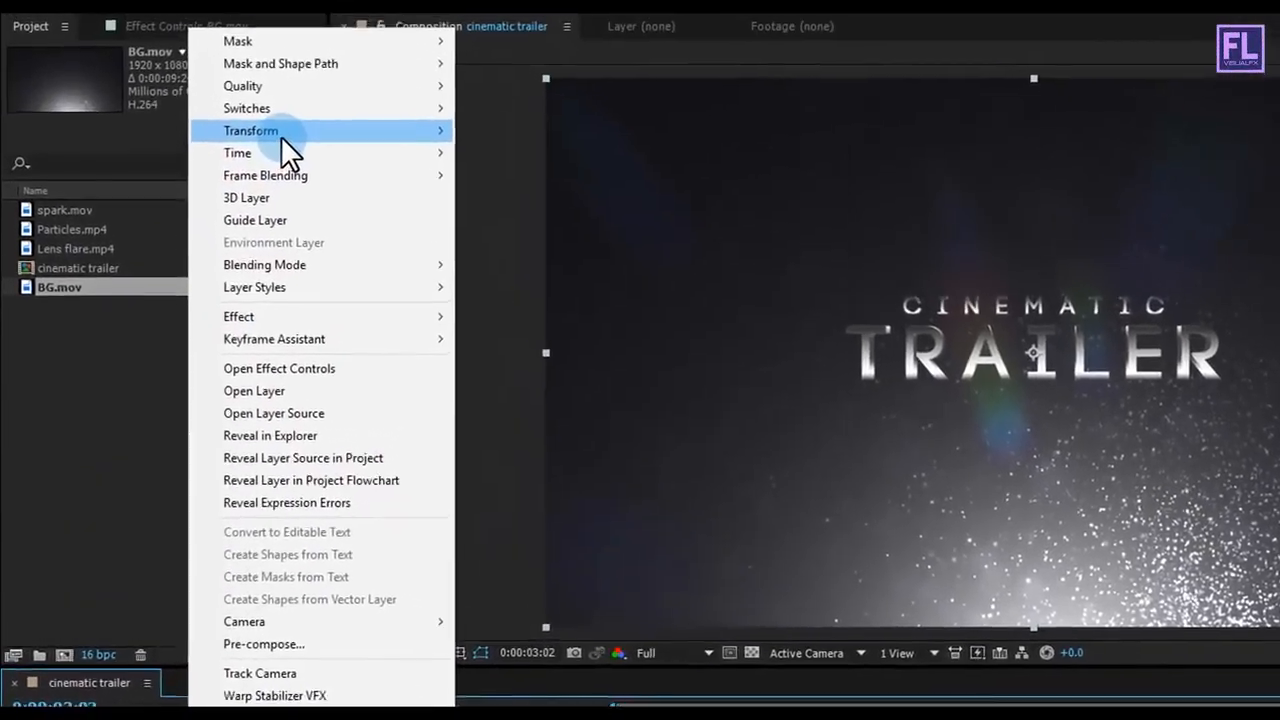
{"action": "mouse_move", "coordinate": [375, 48]}
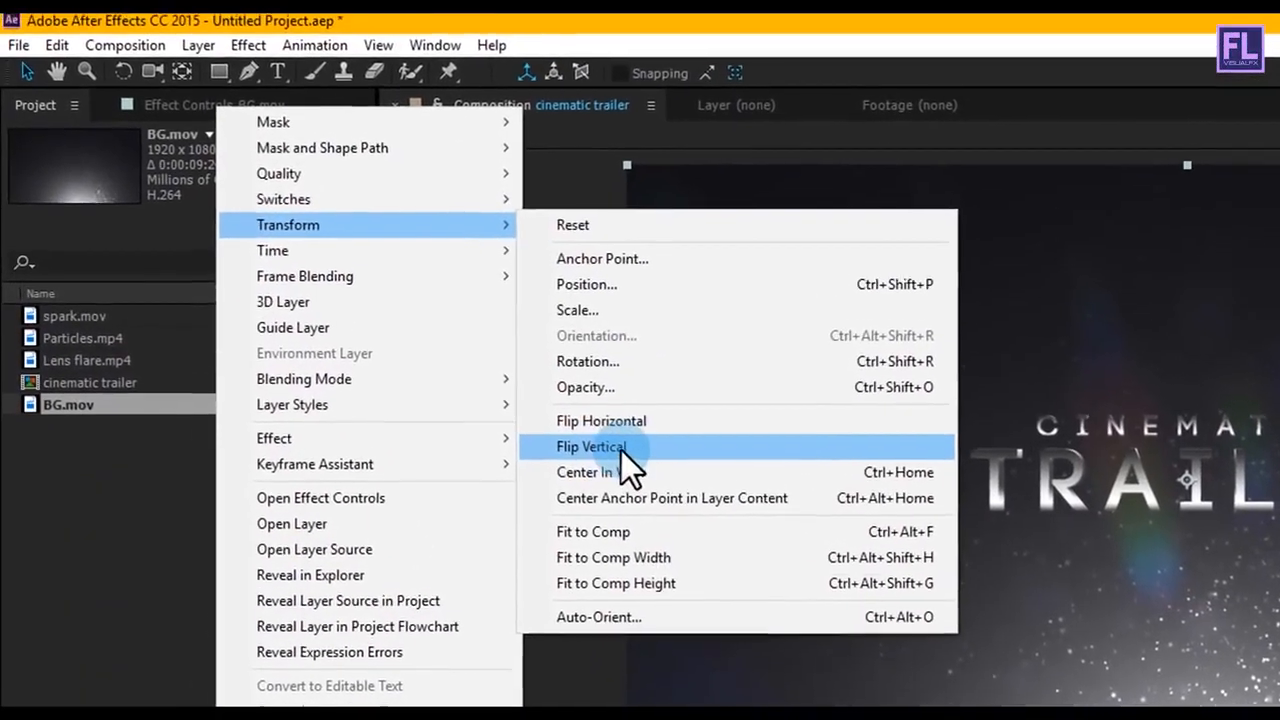
{"action": "left_click", "coordinate": [566, 421]}
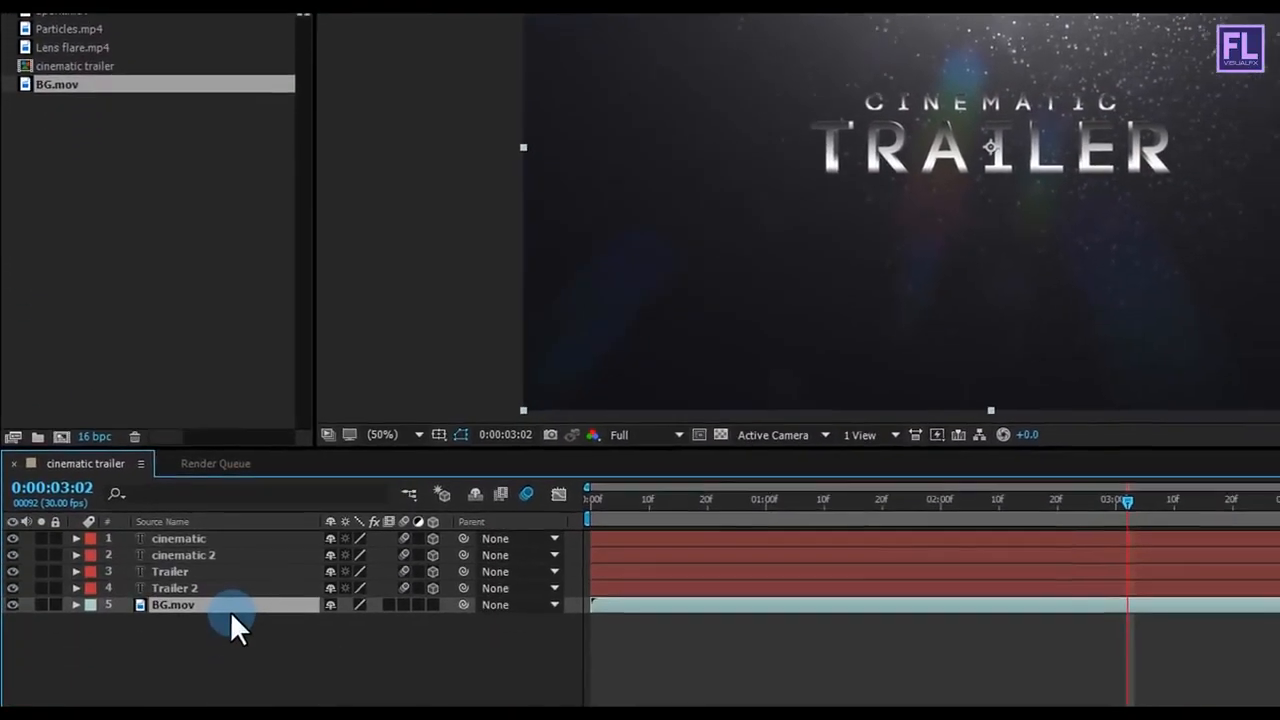
Step: Set the opacity of the BG.mov layer to 30% and collapse its properties
{"action": "key", "text": "t"}
{"action": "left_click", "coordinate": [330, 566]}
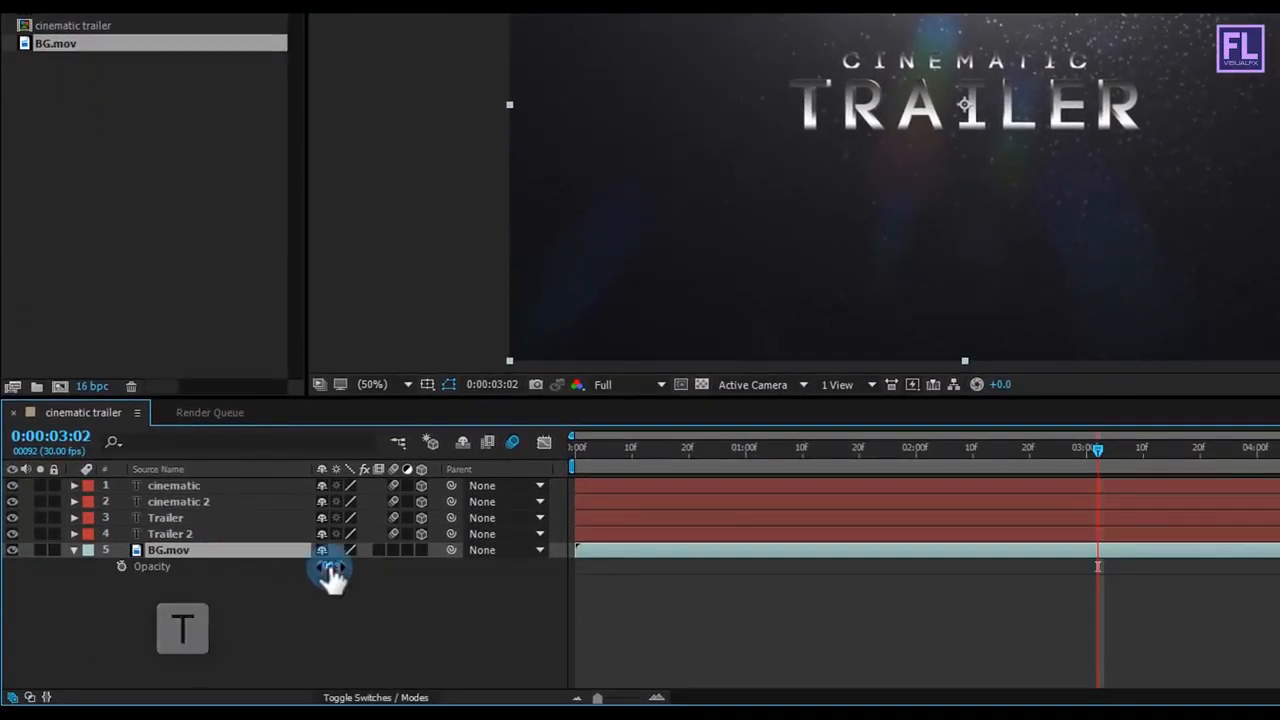
{"action": "type", "text": "30"}
{"action": "left_click", "coordinate": [414, 612]}
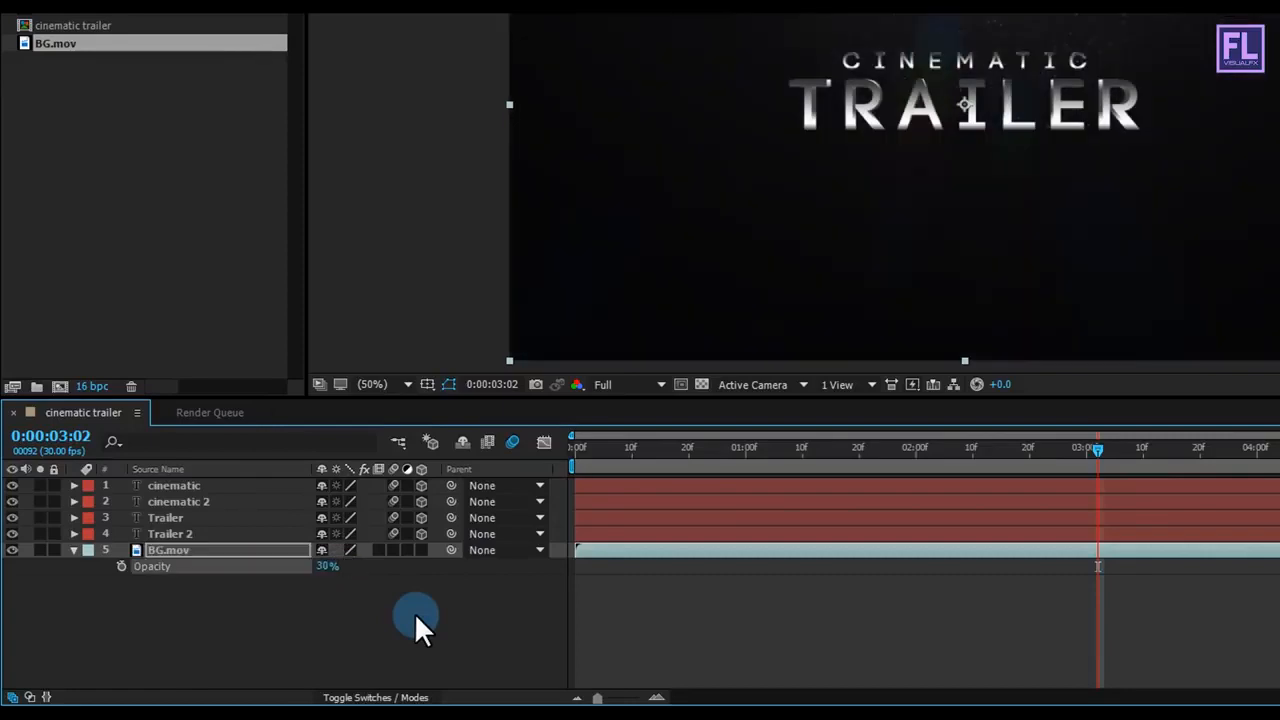
{"action": "left_click", "coordinate": [71, 551]}
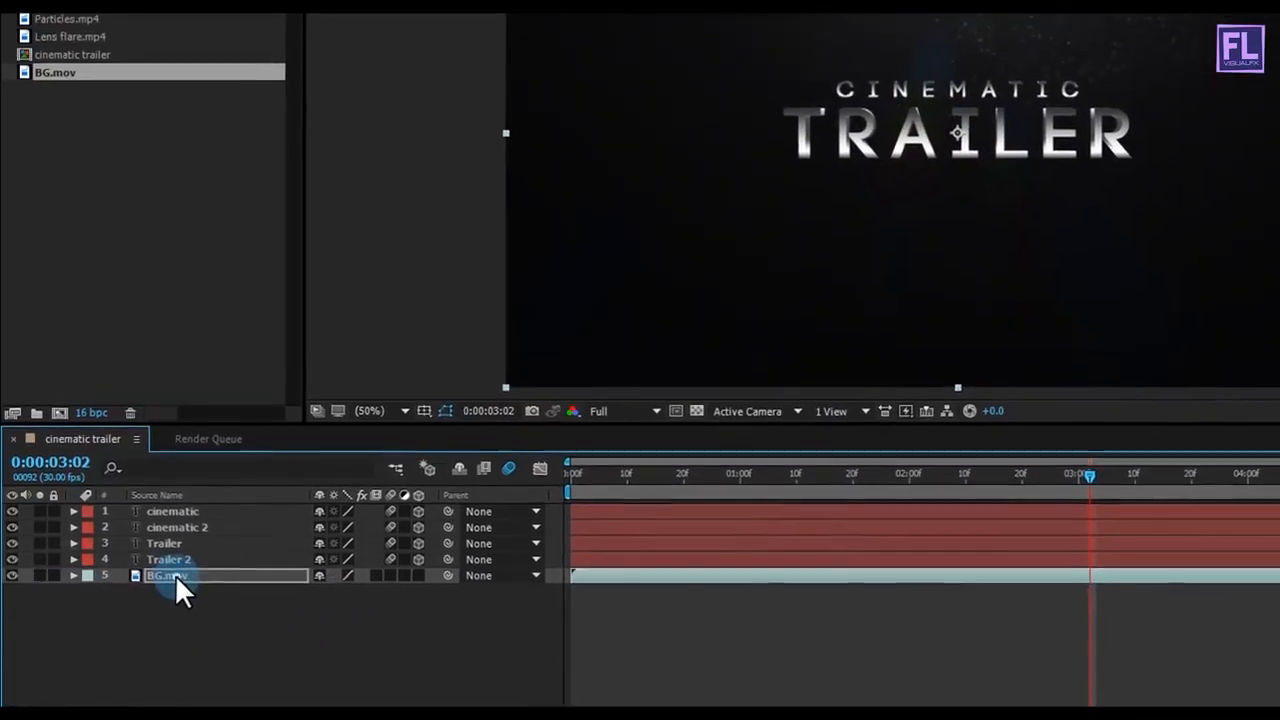
Step: Apply the Curves effect to BG.mov and shape the RGB curve into an S with raised highlights and lowered shadows
{"action": "left_click", "coordinate": [170, 551]}
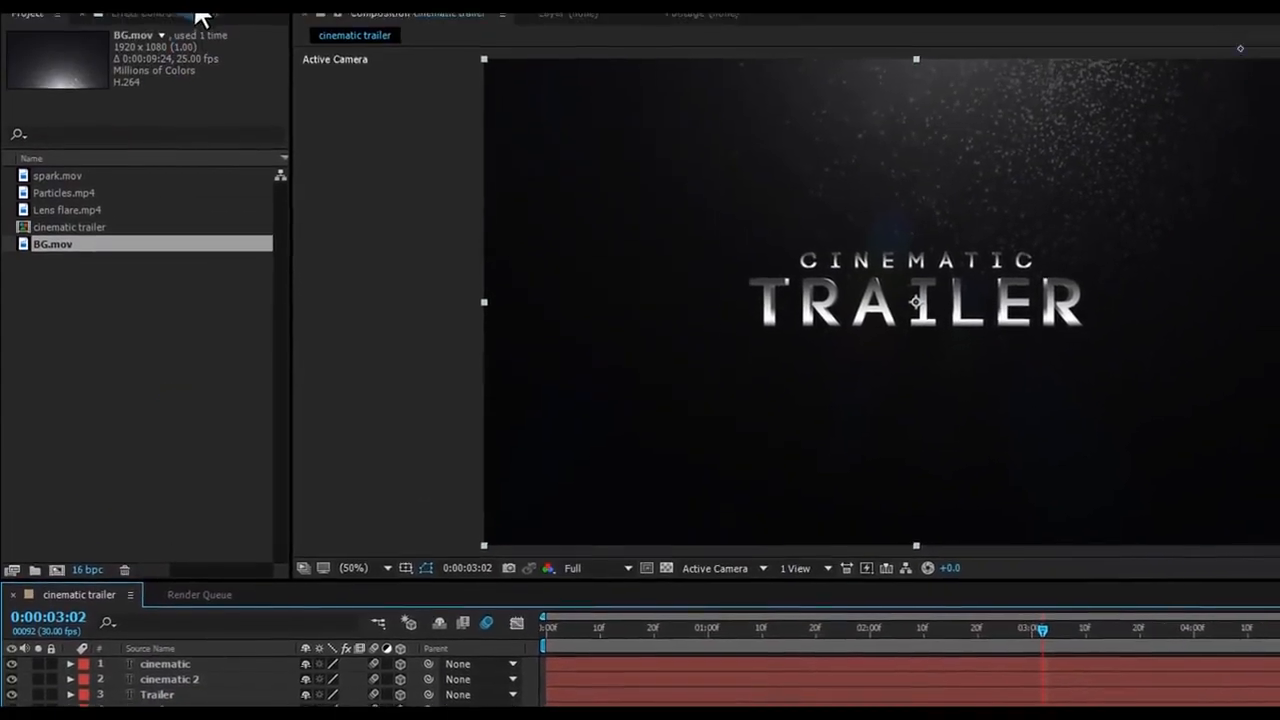
{"action": "left_click", "coordinate": [189, 4]}
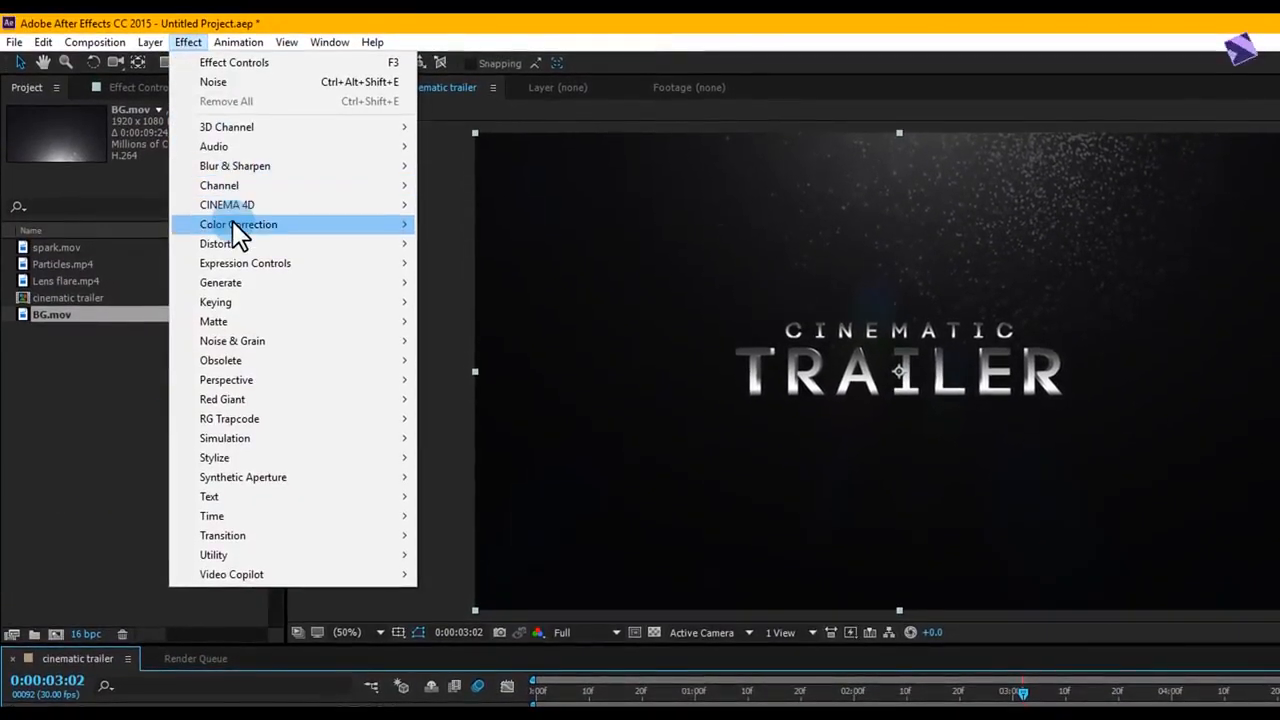
{"action": "mouse_move", "coordinate": [236, 186]}
{"action": "left_click", "coordinate": [480, 576]}
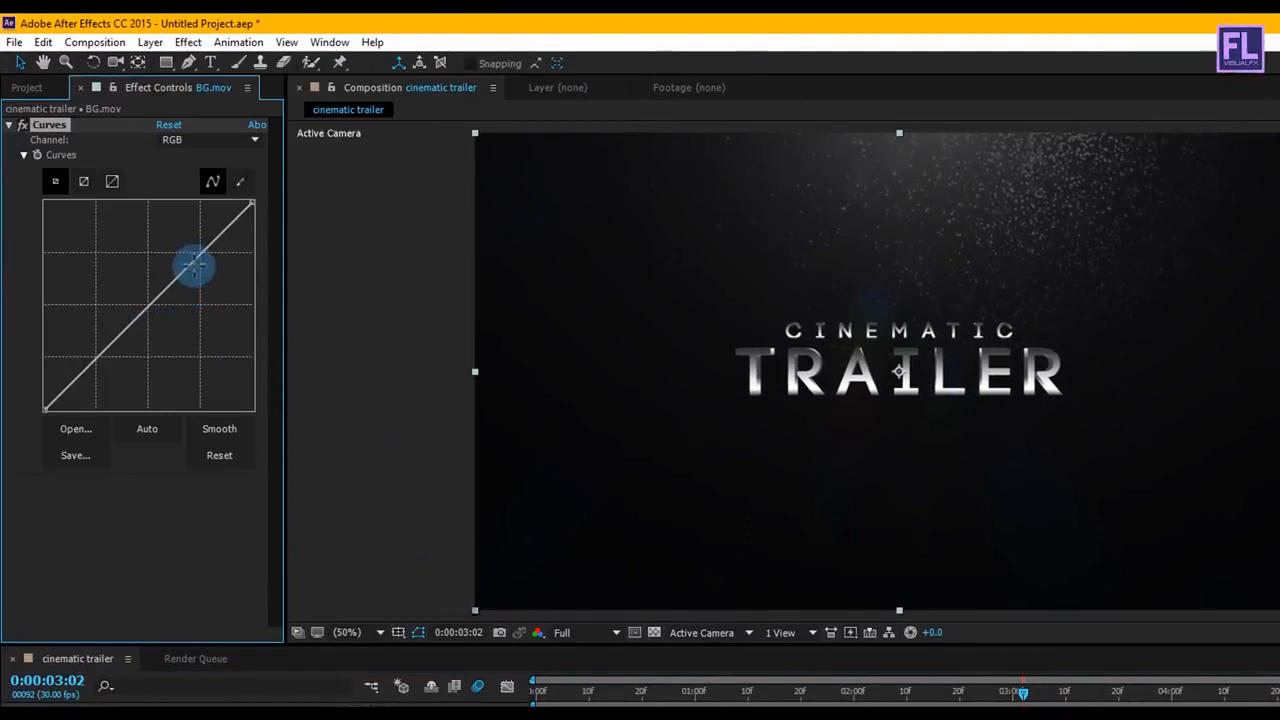
{"action": "left_click_drag", "start_coordinate": [185, 260], "coordinate": [177, 257]}
{"action": "left_click", "coordinate": [100, 340]}
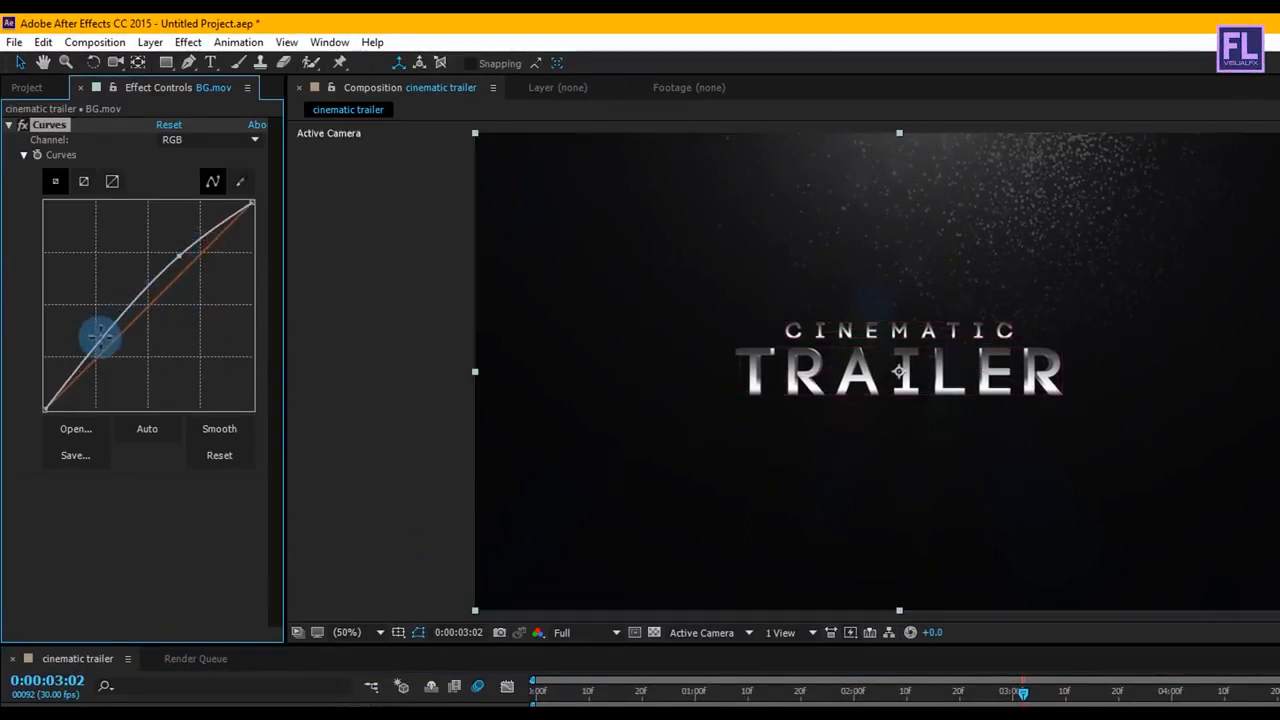
{"action": "left_click_drag", "start_coordinate": [100, 367], "coordinate": [103, 375]}
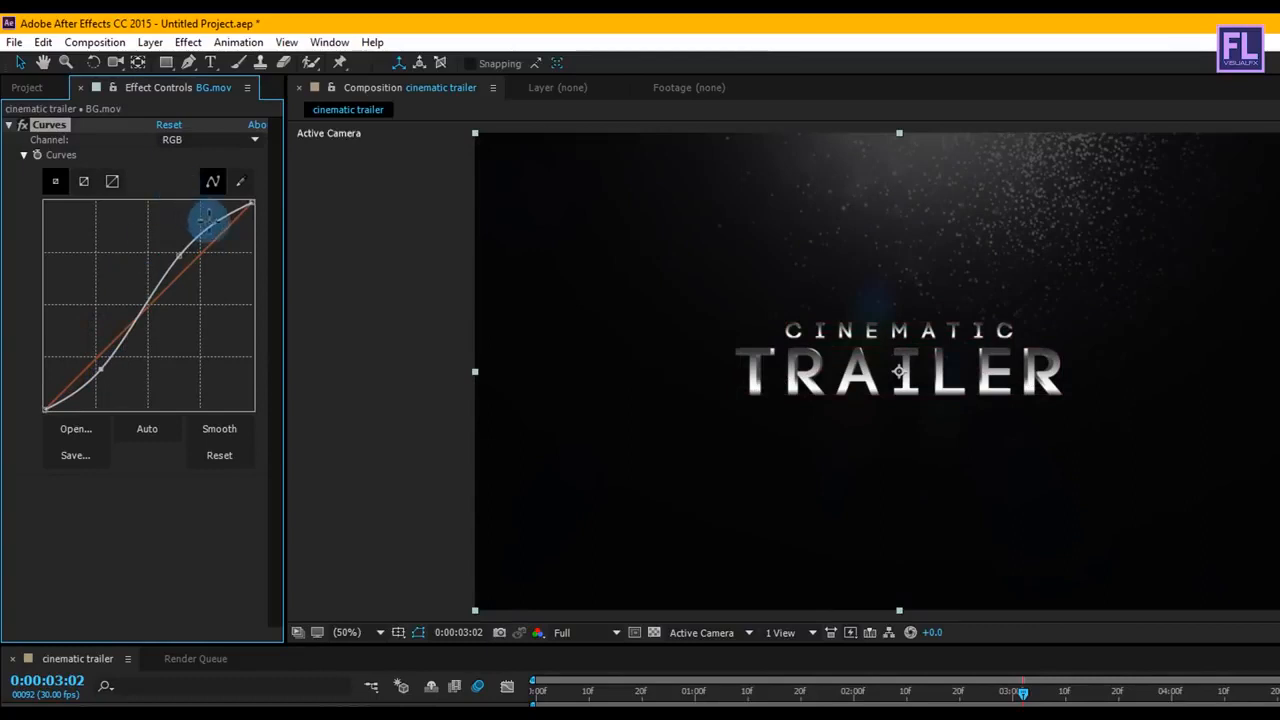
Step: Shape the Red channel curve of BG.mov into a gentle S, raising the highlights and lowering the shadows
{"action": "left_click", "coordinate": [235, 140]}
{"action": "left_click", "coordinate": [233, 190]}
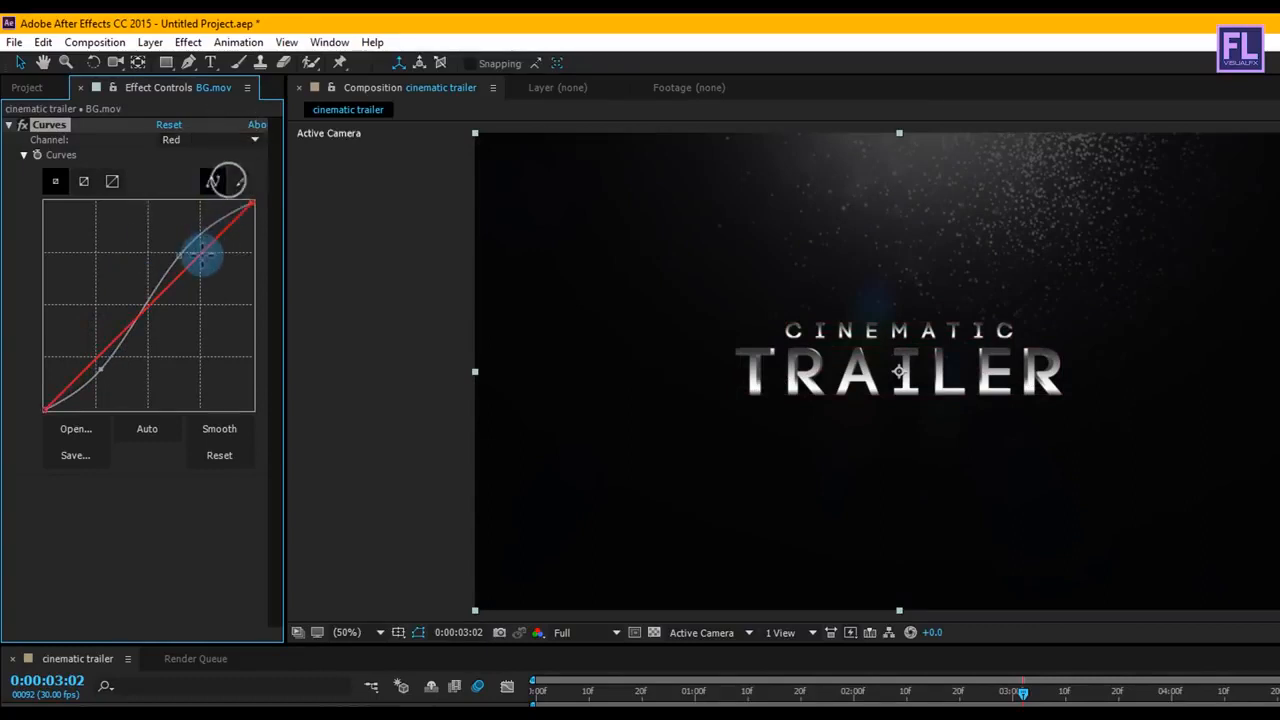
{"action": "left_click_drag", "start_coordinate": [189, 265], "coordinate": [172, 255]}
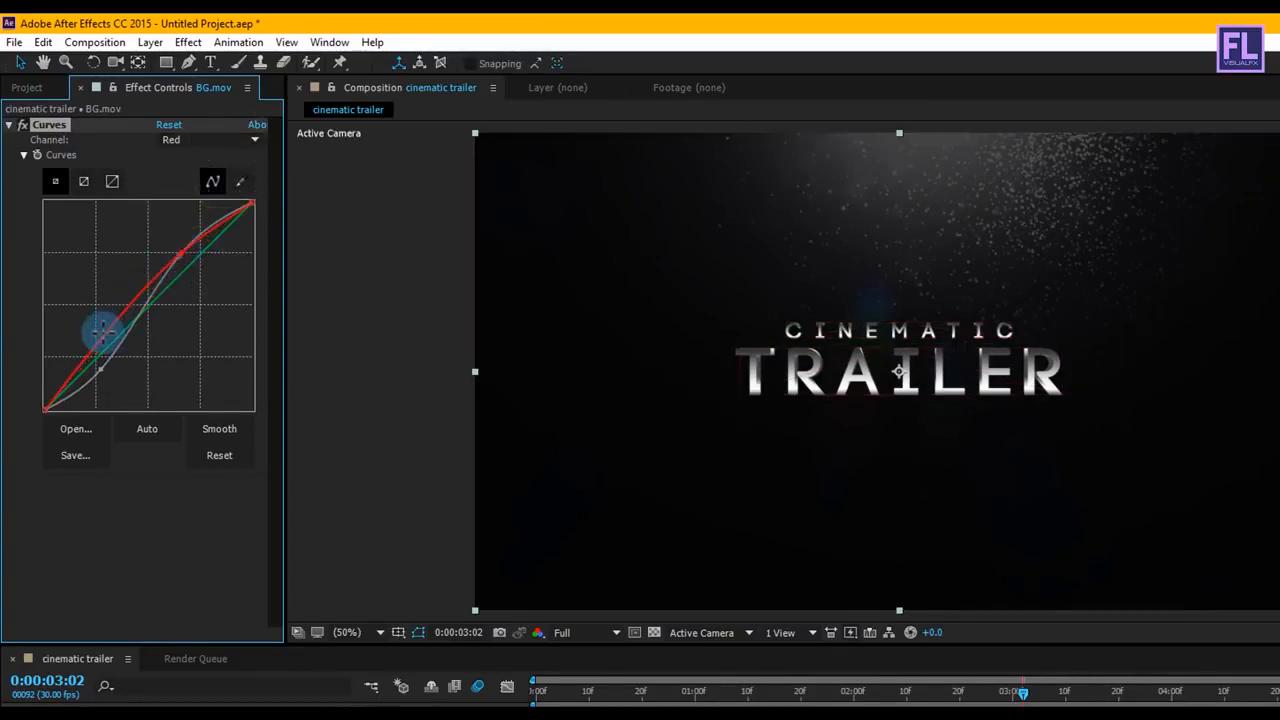
{"action": "mouse_move", "coordinate": [97, 343]}
{"action": "left_mouse_down"}
{"action": "mouse_move", "coordinate": [98, 368]}
{"action": "mouse_move", "coordinate": [112, 363]}
{"action": "left_mouse_up"}
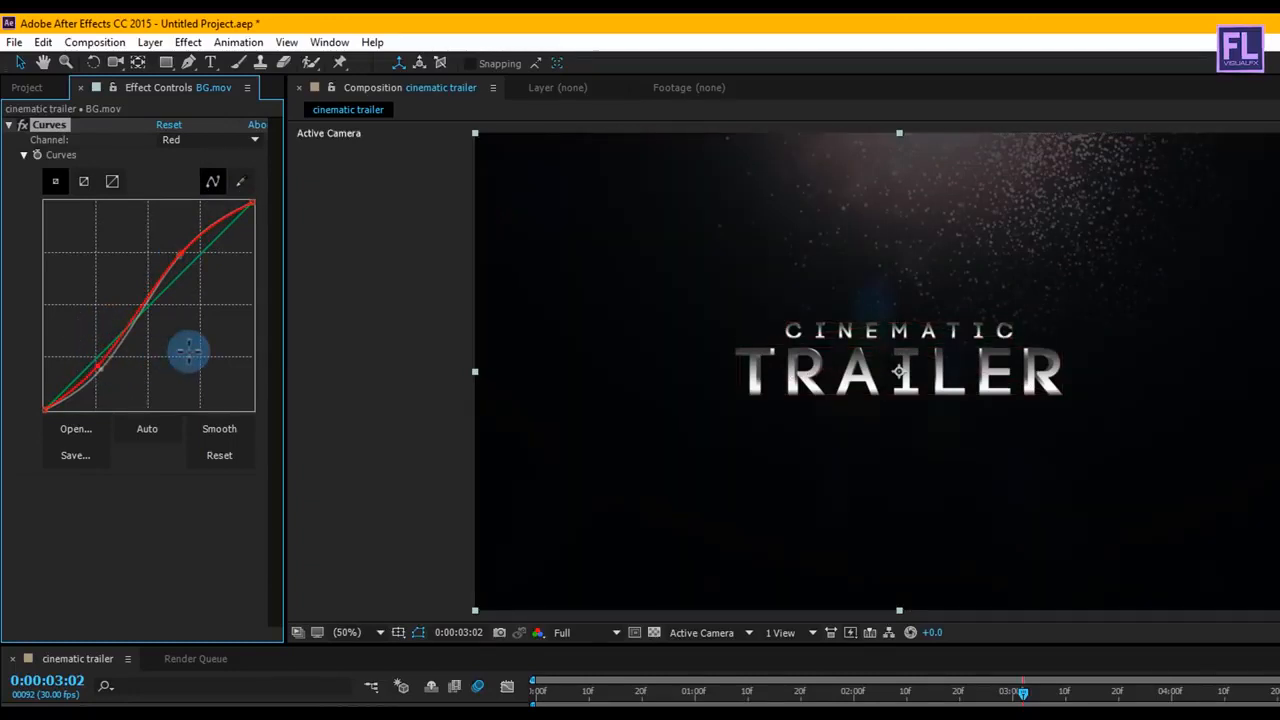
Step: Add Lens flare.mp4 above all layers in the composition and set its blending mode to Add
{"action": "left_click", "coordinate": [30, 88]}
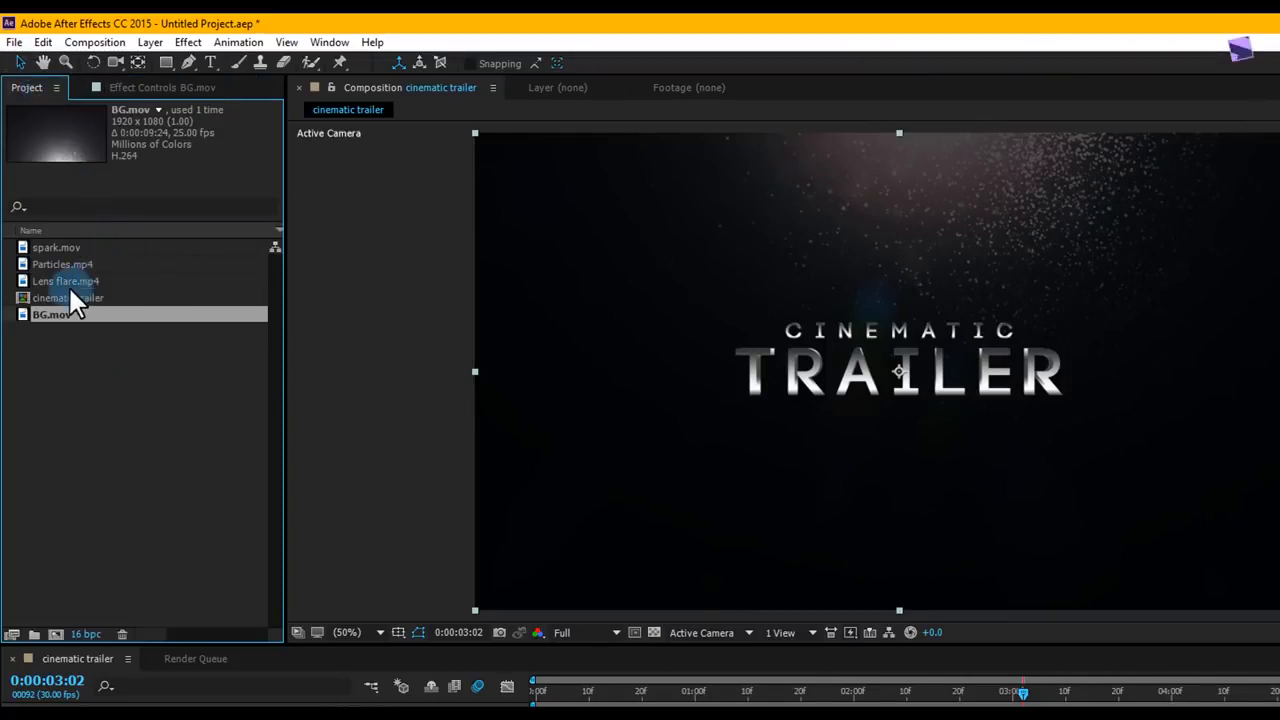
{"action": "left_click_drag", "start_coordinate": [93, 281], "coordinate": [162, 719]}
{"action": "left_click_drag", "start_coordinate": [164, 618], "coordinate": [155, 520]}
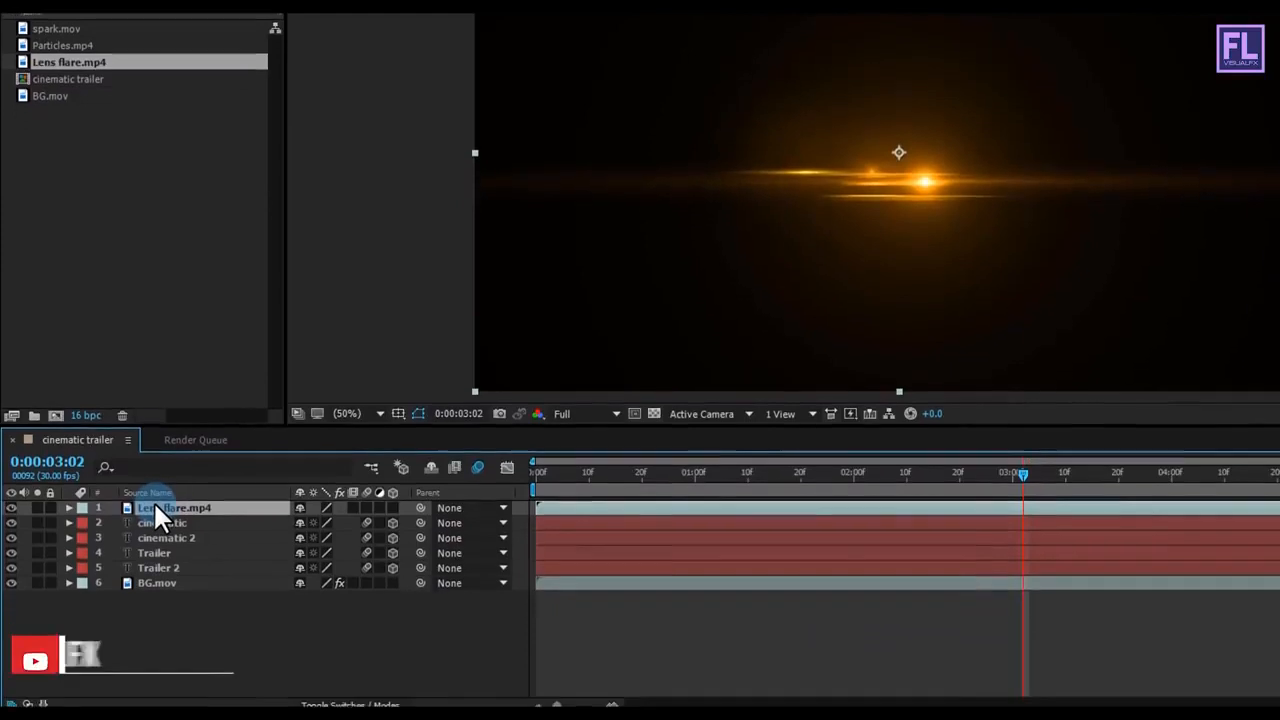
{"action": "left_click", "coordinate": [230, 505]}
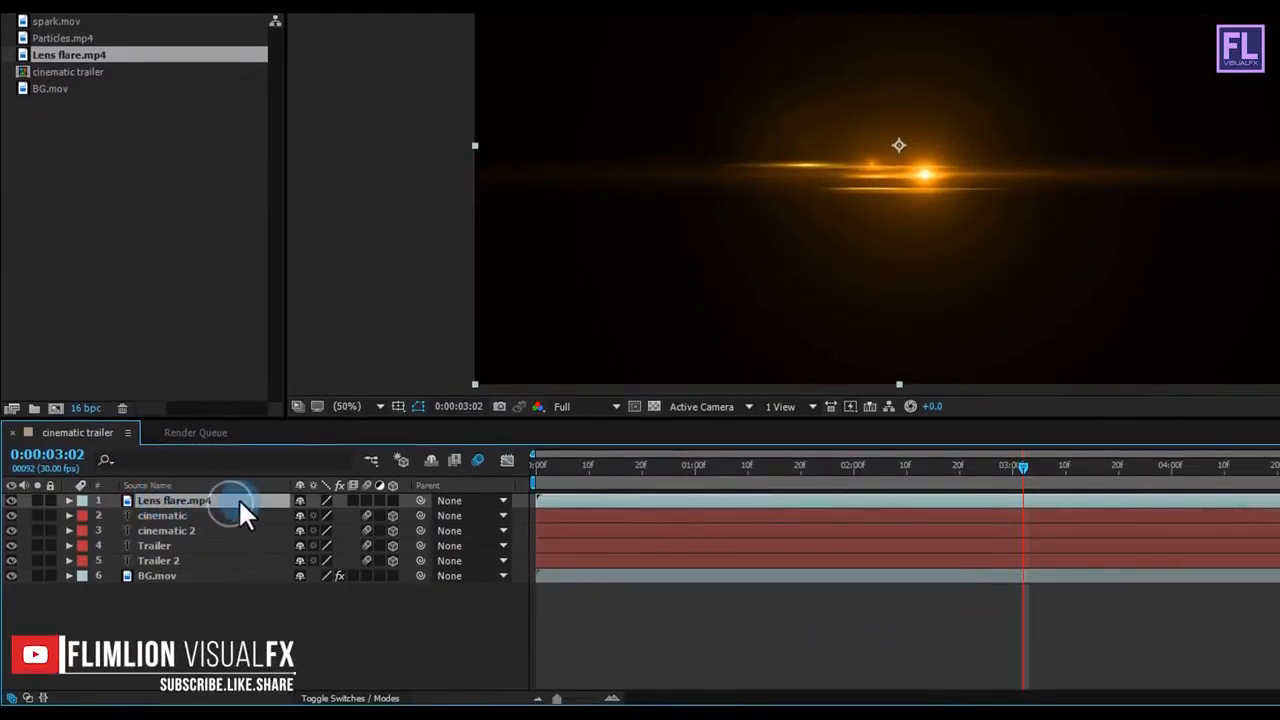
{"action": "left_click", "coordinate": [352, 697]}
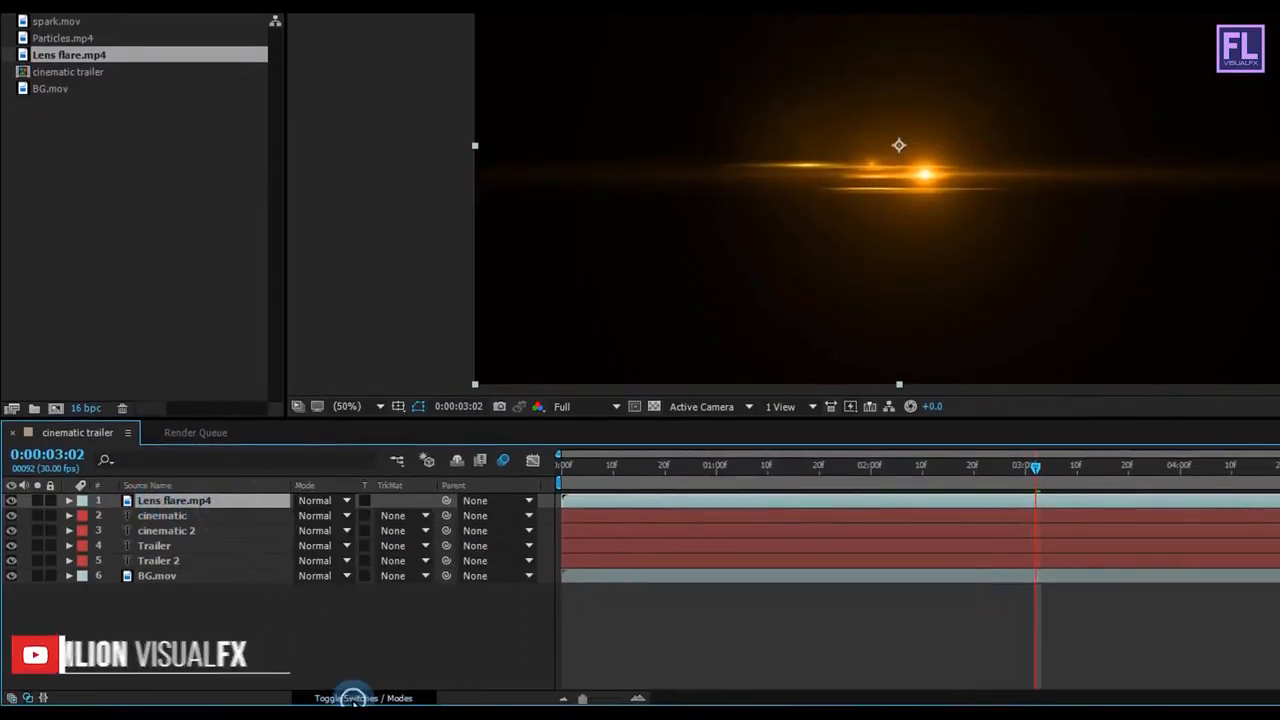
{"action": "left_click", "coordinate": [340, 500]}
{"action": "left_click", "coordinate": [388, 126]}
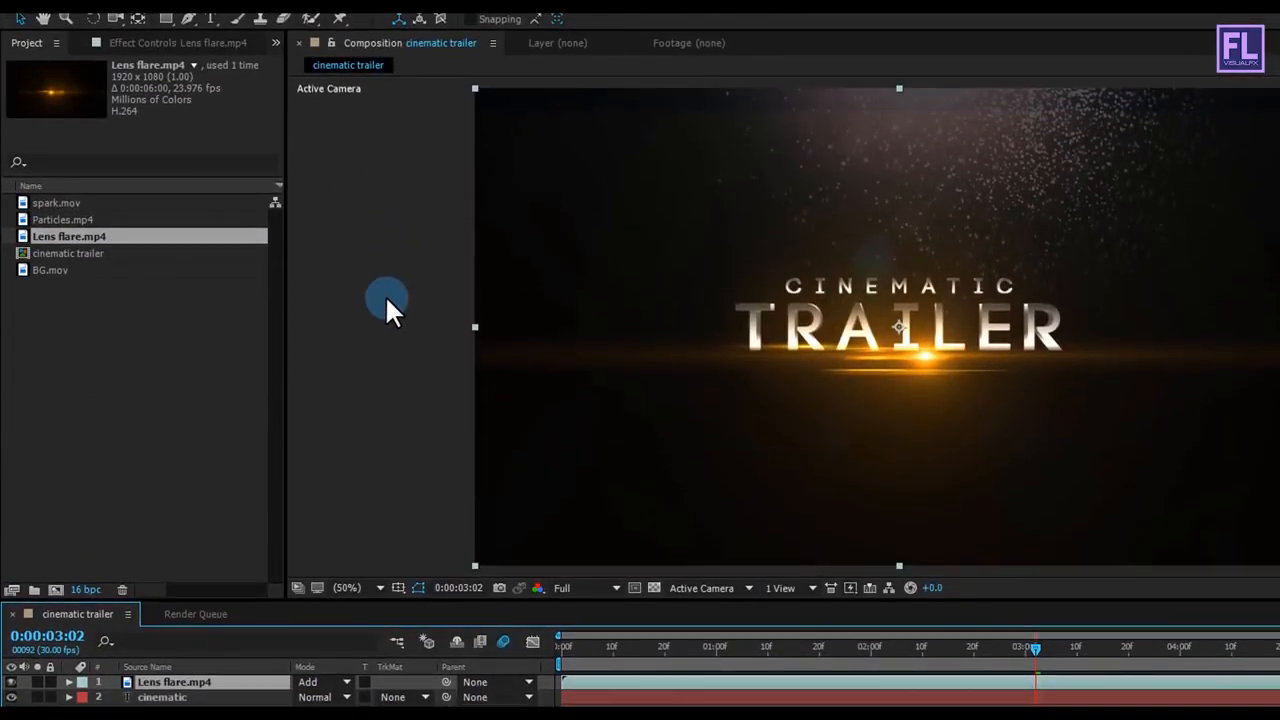
Step: Add Particles.mp4 directly beneath the Lens flare.mp4 layer and set its blending mode to Add
{"action": "left_click", "coordinate": [62, 219]}
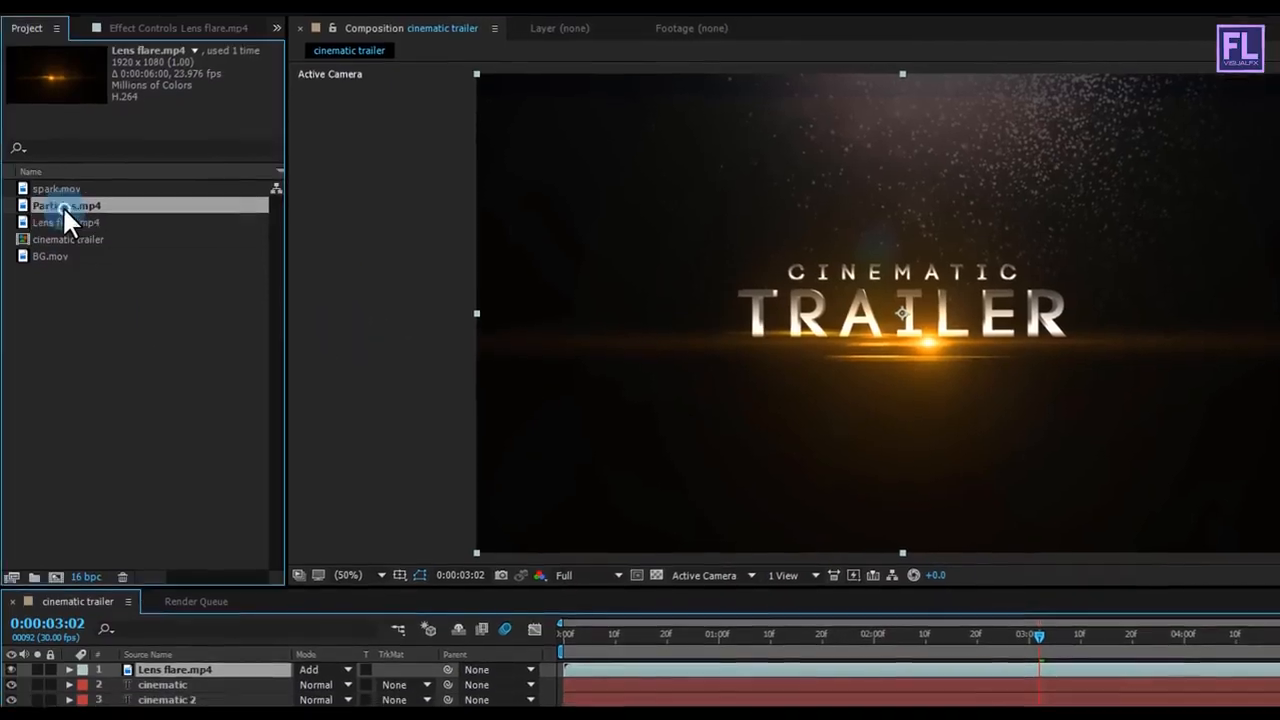
{"action": "left_click_drag", "start_coordinate": [70, 188], "coordinate": [178, 502]}
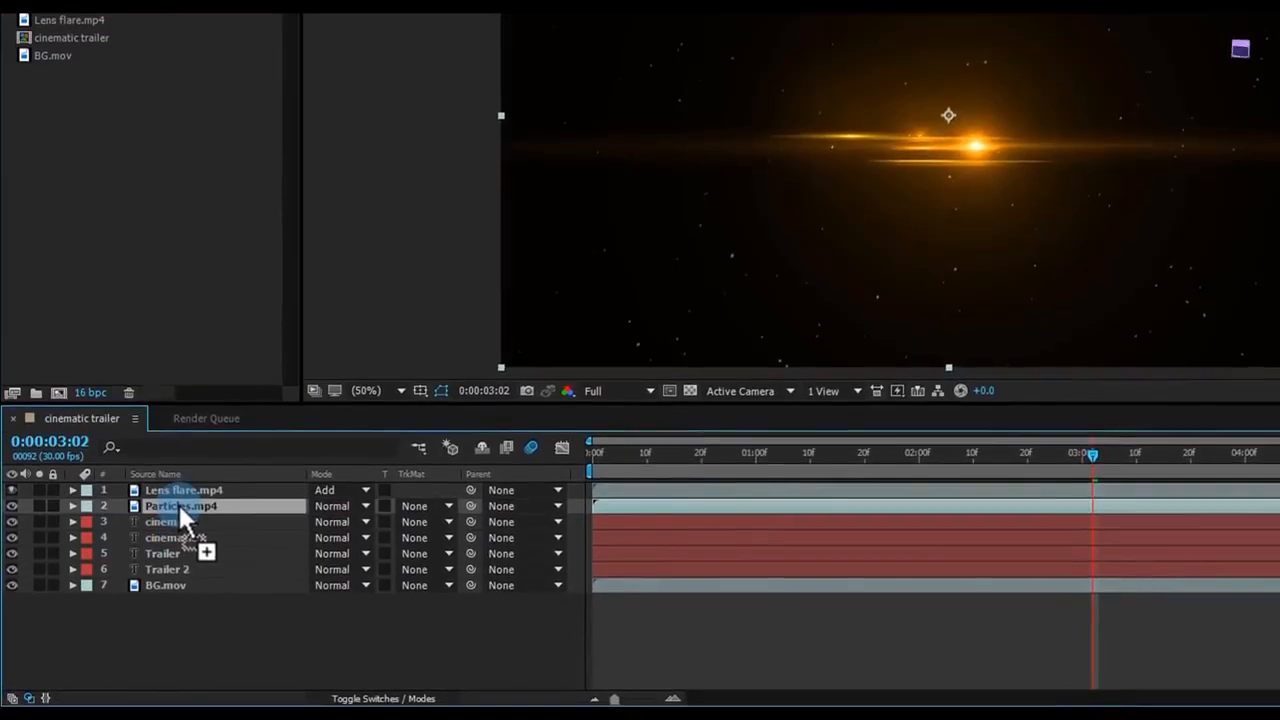
{"action": "left_click", "coordinate": [333, 505]}
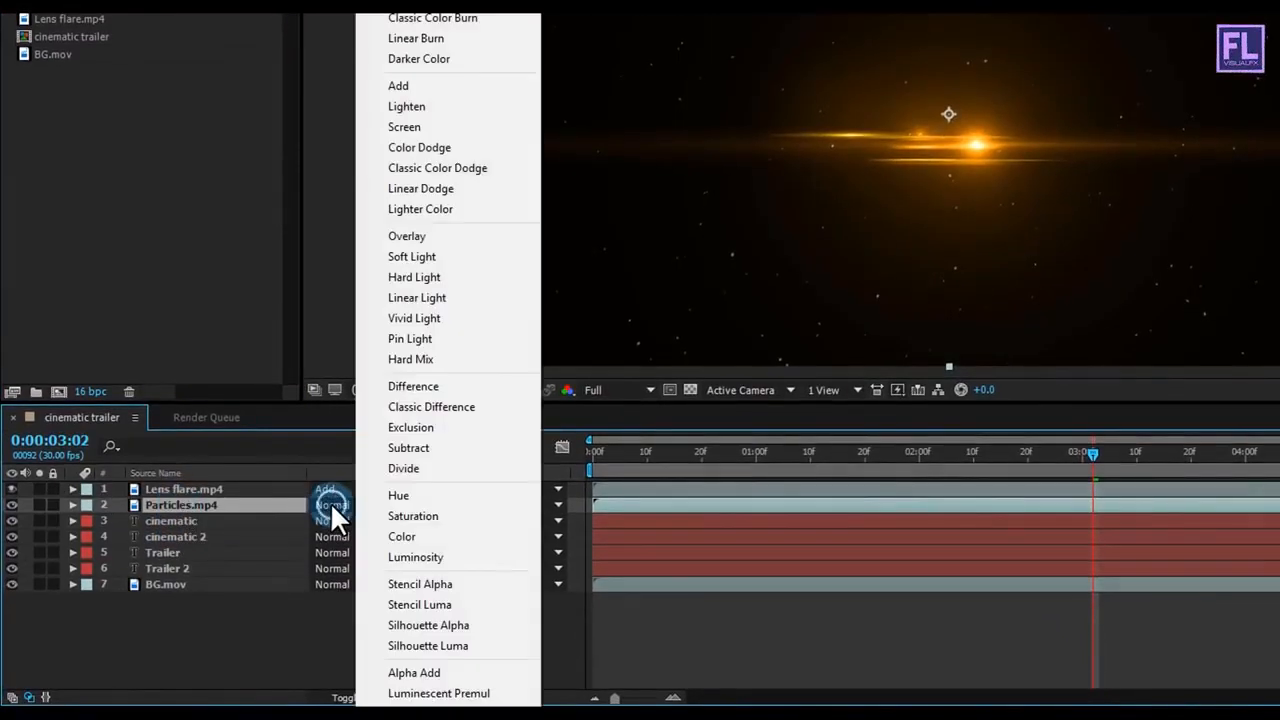
{"action": "left_click", "coordinate": [420, 88]}
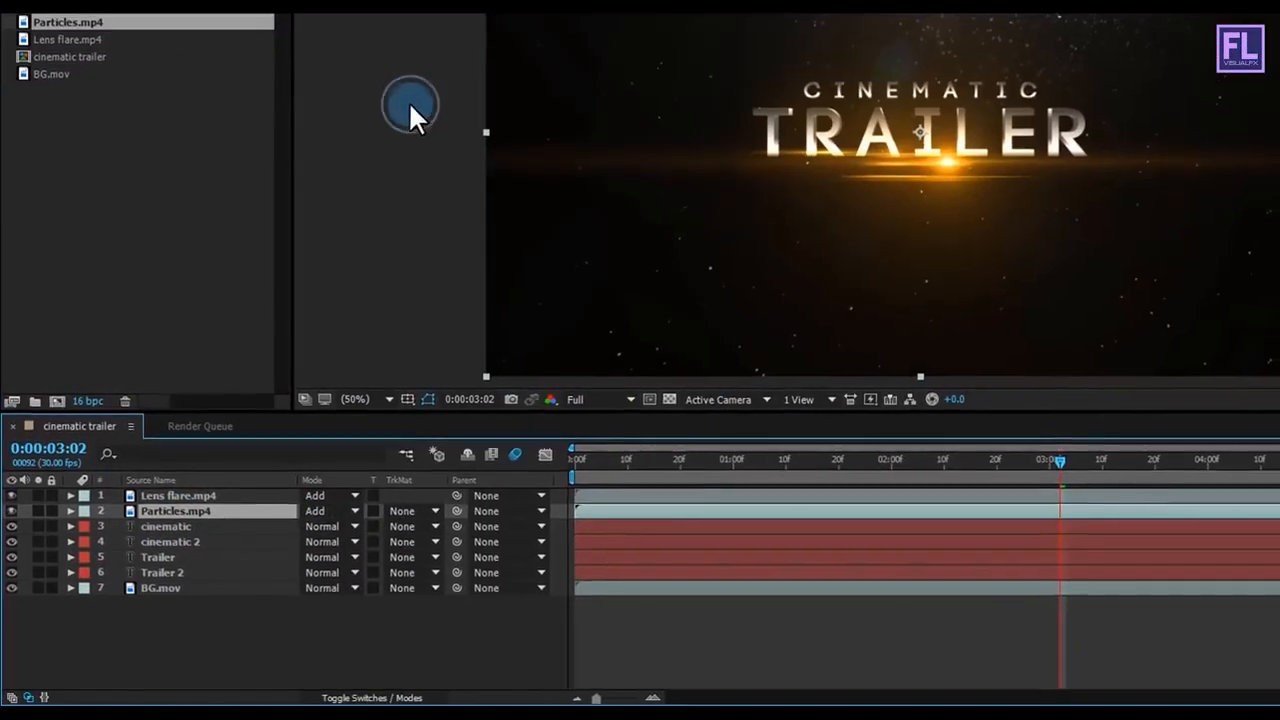
Step: Check the particles at other times up to 0:00:03:20 and make the Particles.mp4 layer 3D
{"action": "left_click_drag", "start_coordinate": [1038, 466], "coordinate": [770, 465]}
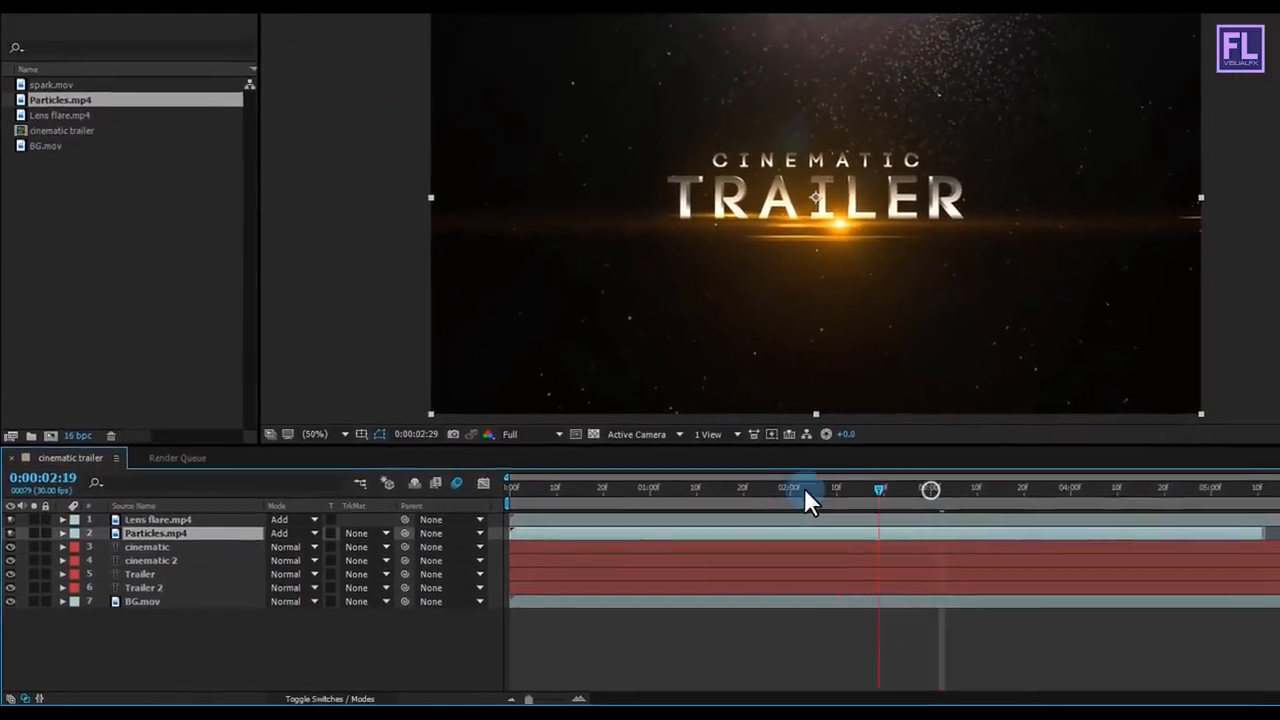
{"action": "left_click_drag", "start_coordinate": [667, 496], "coordinate": [859, 535]}
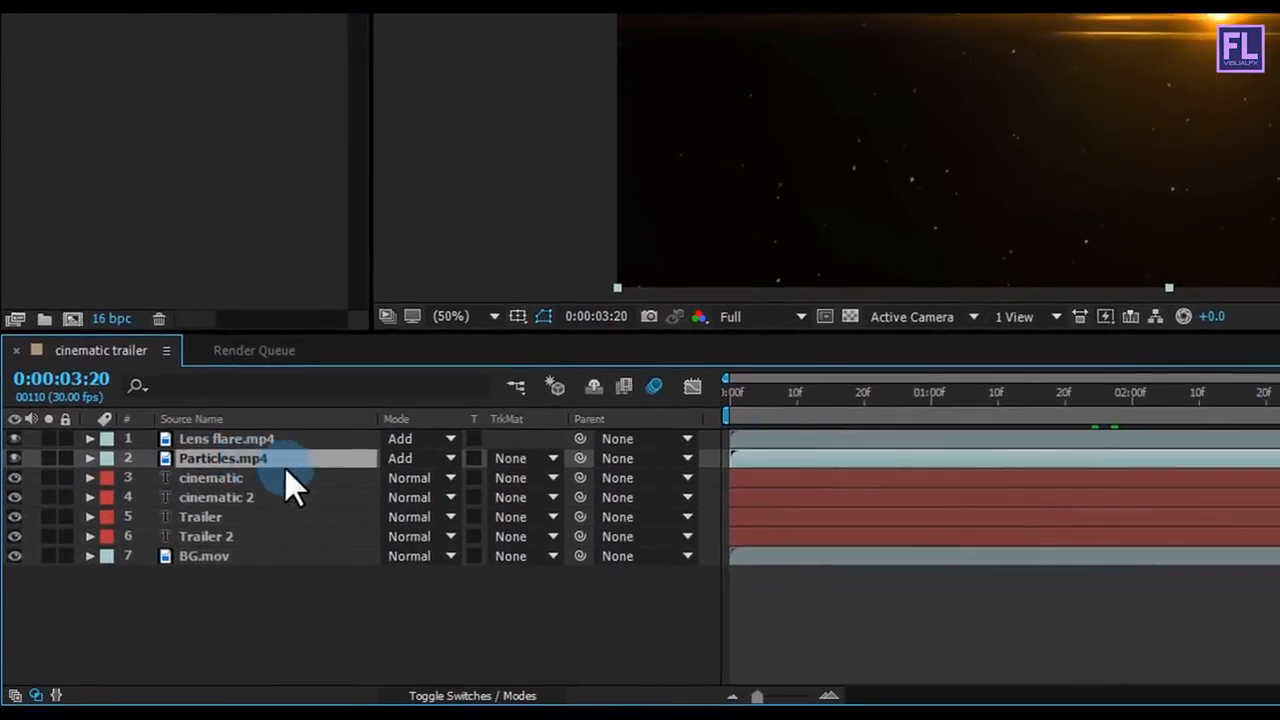
{"action": "left_click", "coordinate": [463, 695]}
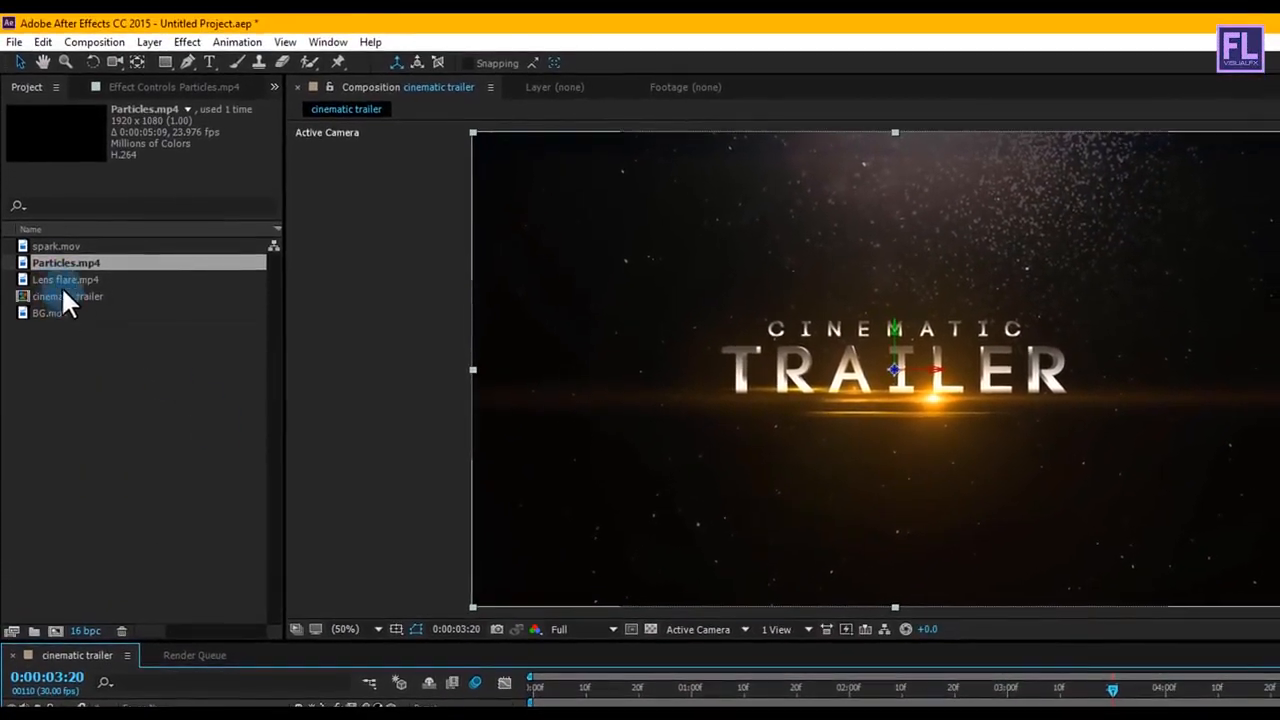
Step: Add spark.mov between Particles.mp4 and the cinematic text layer, and check the sparks over the first frames
{"action": "left_click", "coordinate": [57, 243]}
{"action": "left_click_drag", "start_coordinate": [67, 240], "coordinate": [160, 719]}
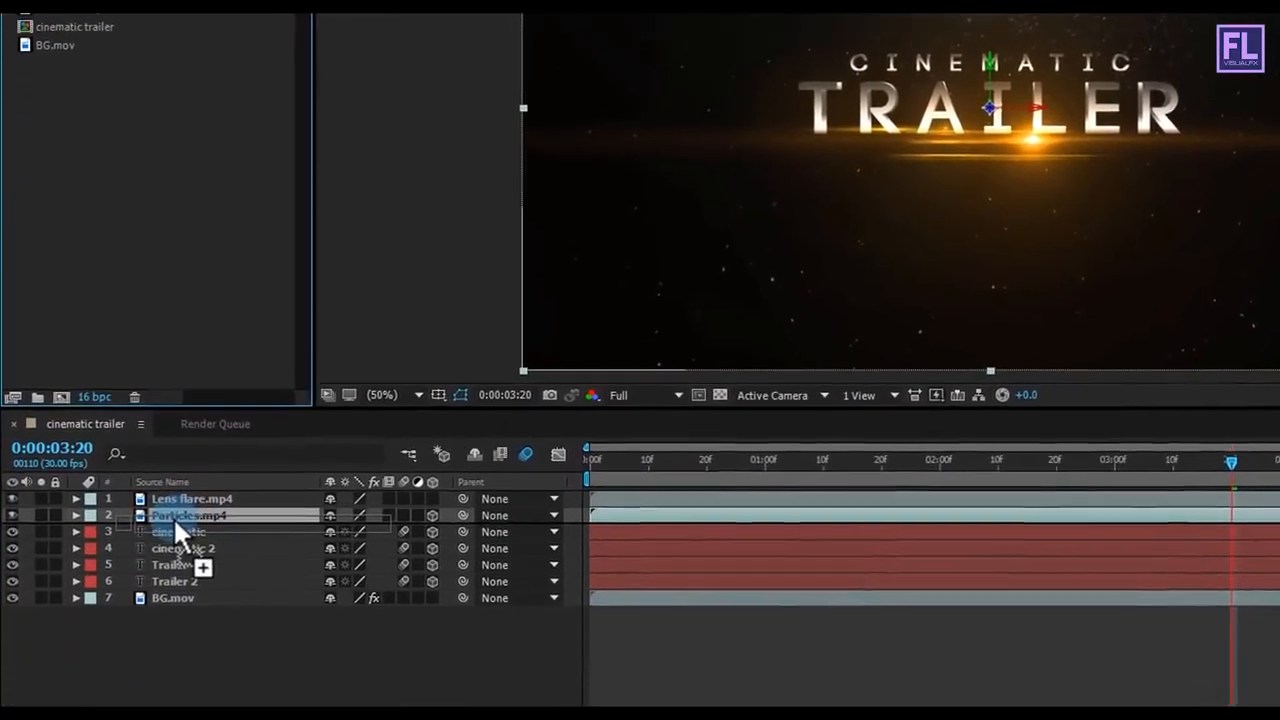
{"action": "left_click_drag", "start_coordinate": [173, 516], "coordinate": [175, 512]}
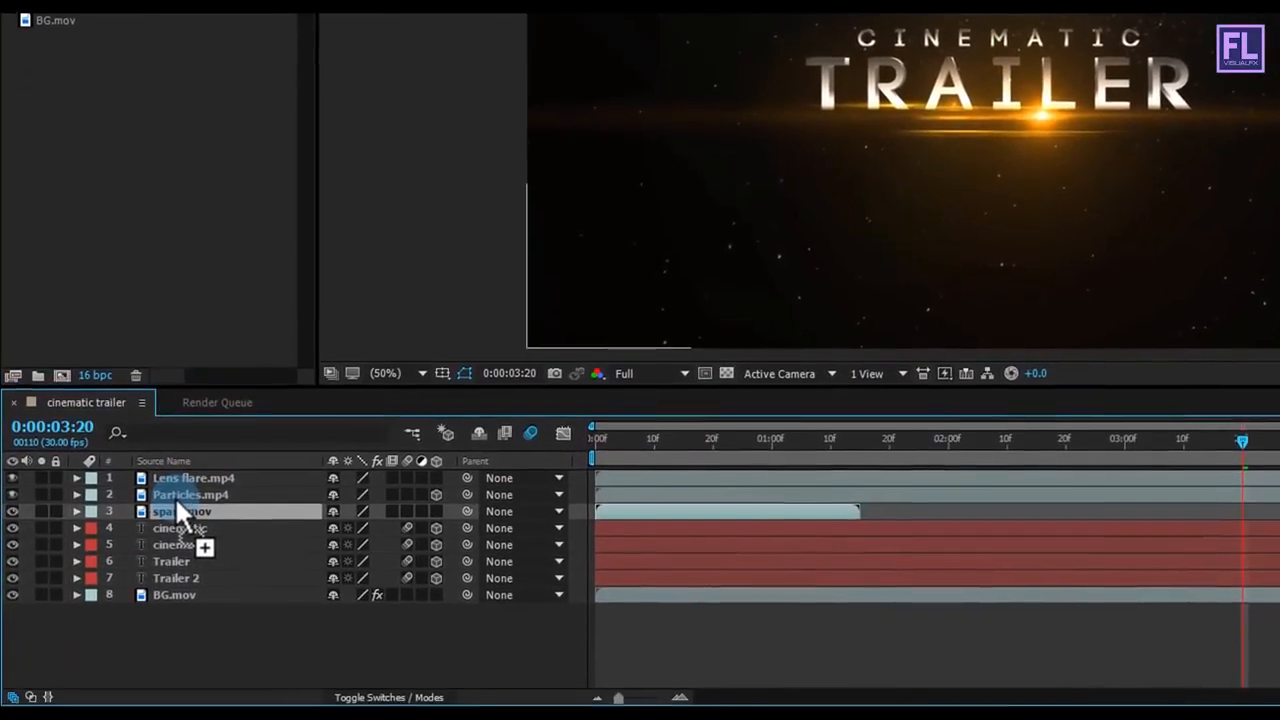
{"action": "left_click", "coordinate": [620, 459]}
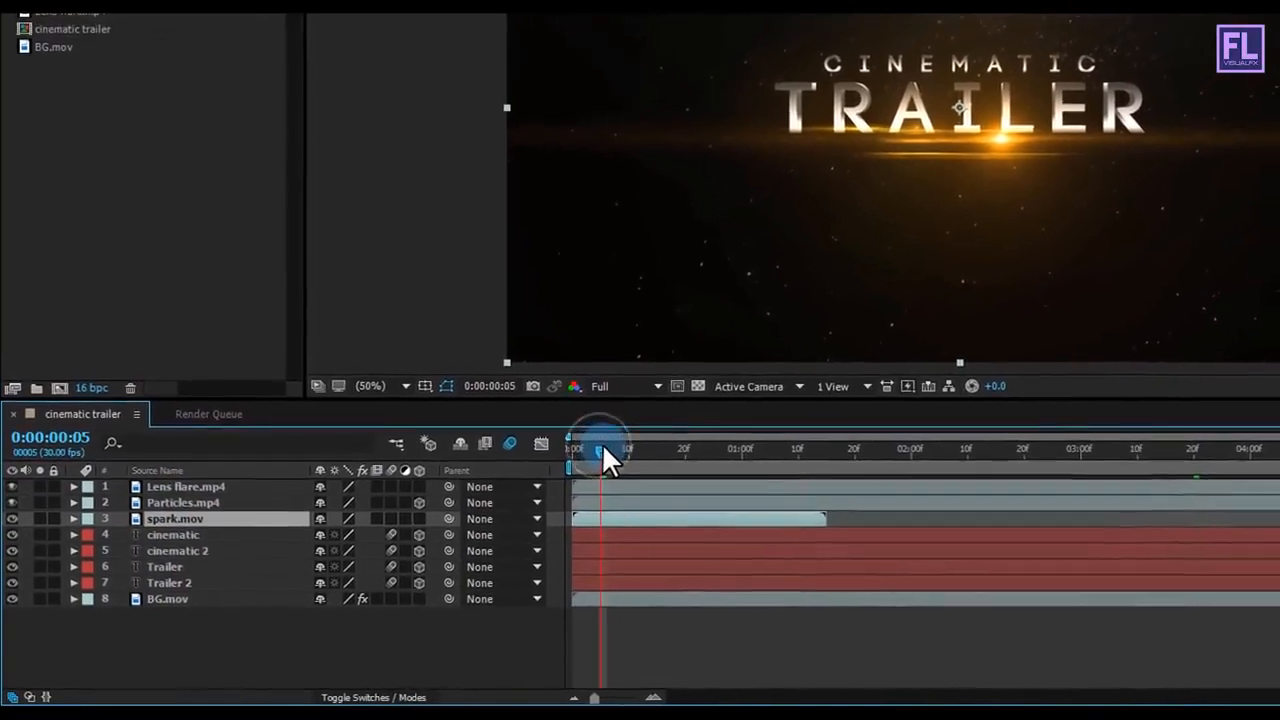
{"action": "left_click_drag", "start_coordinate": [613, 442], "coordinate": [688, 438]}
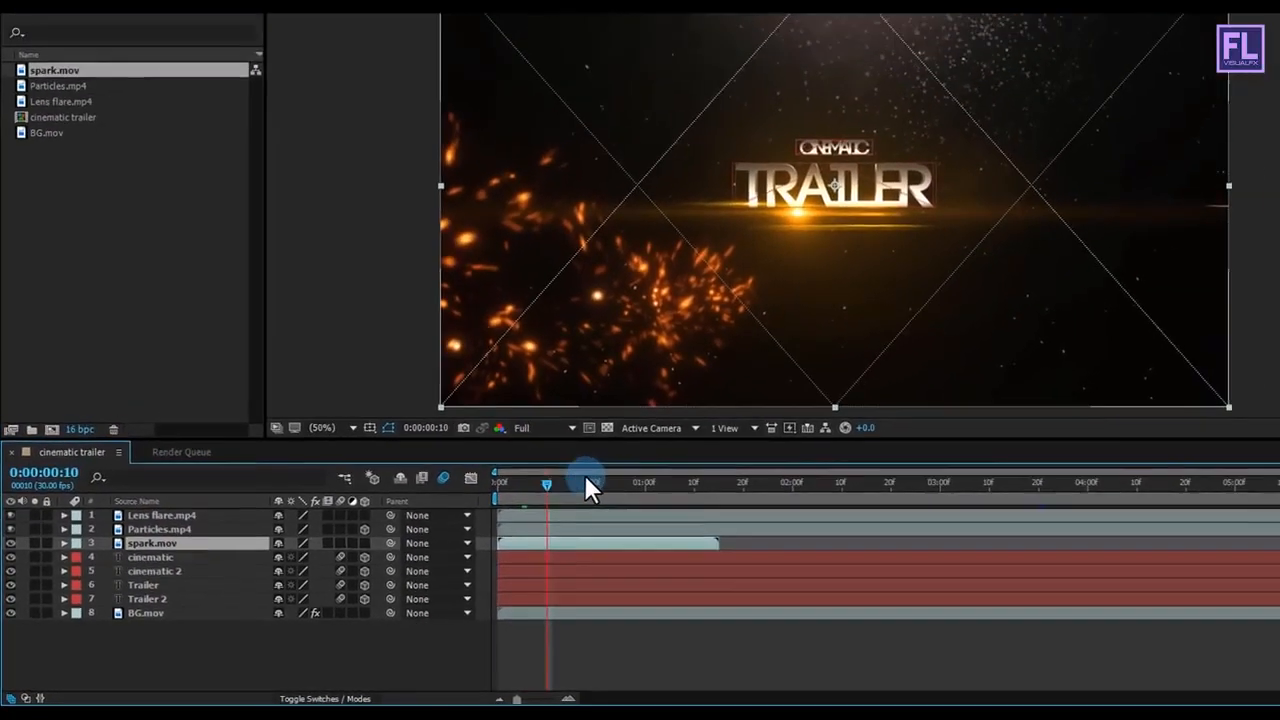
{"action": "left_click_drag", "start_coordinate": [585, 485], "coordinate": [570, 489]}
{"action": "left_click_drag", "start_coordinate": [472, 521], "coordinate": [458, 519]}
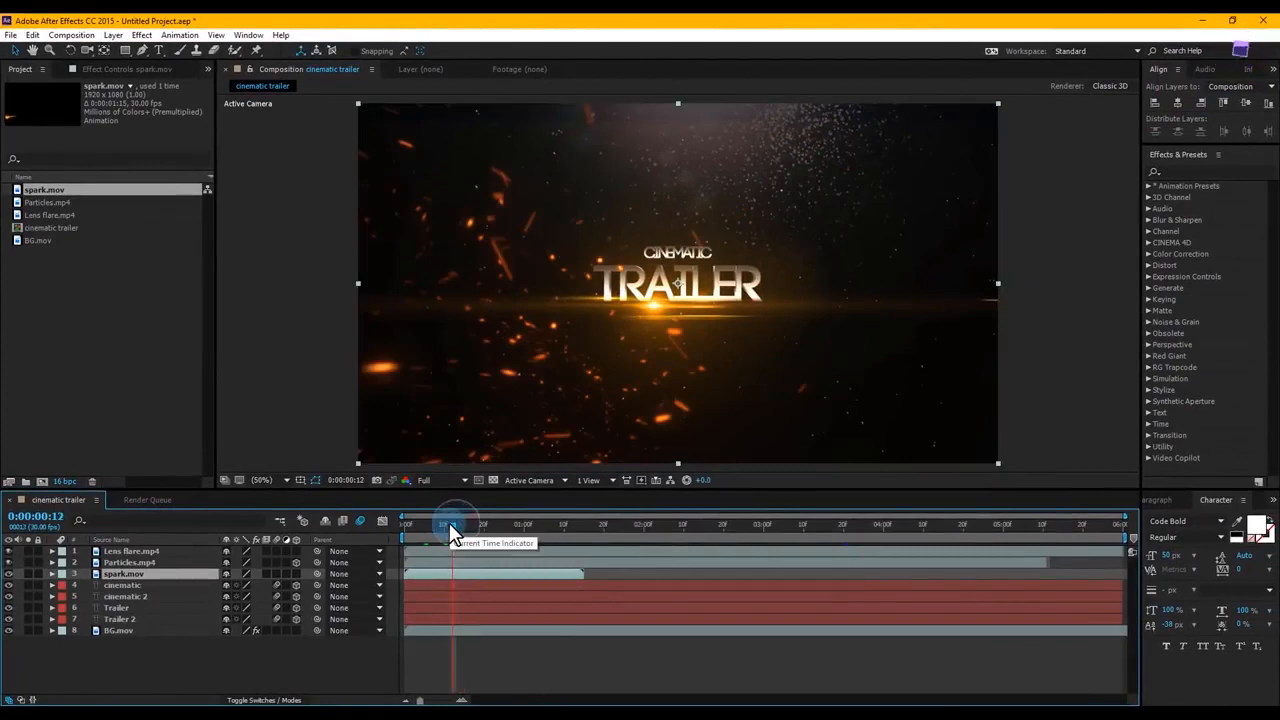
Step: Create a two-node camera named Camera 1 in the cinematic trailer composition
{"action": "left_click", "coordinate": [125, 682]}
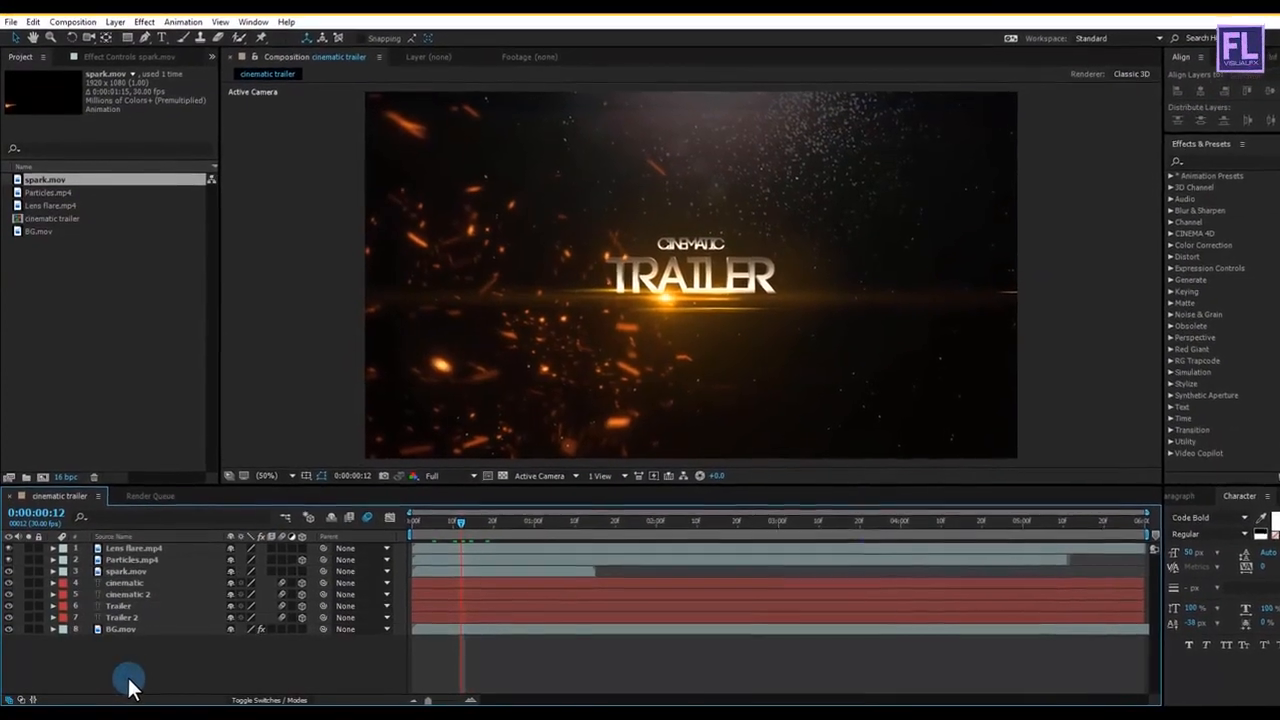
{"action": "right_click", "coordinate": [128, 678]}
{"action": "mouse_move", "coordinate": [174, 547]}
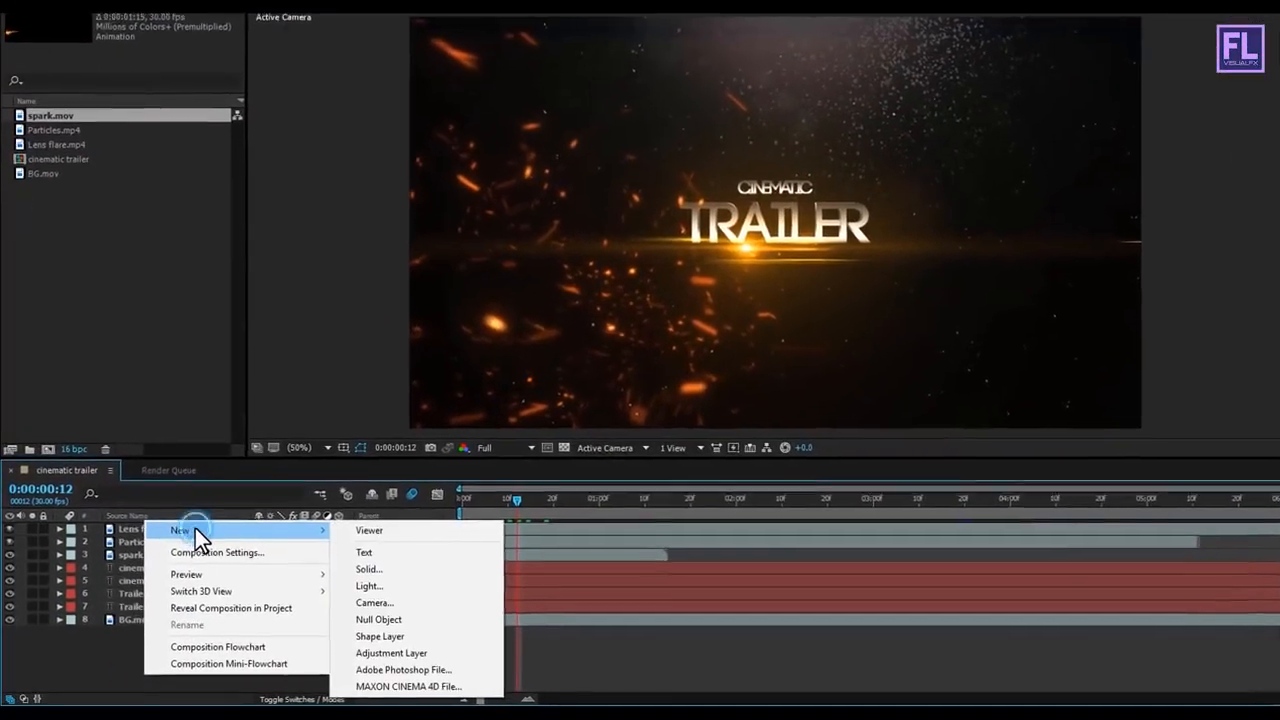
{"action": "left_click", "coordinate": [420, 602]}
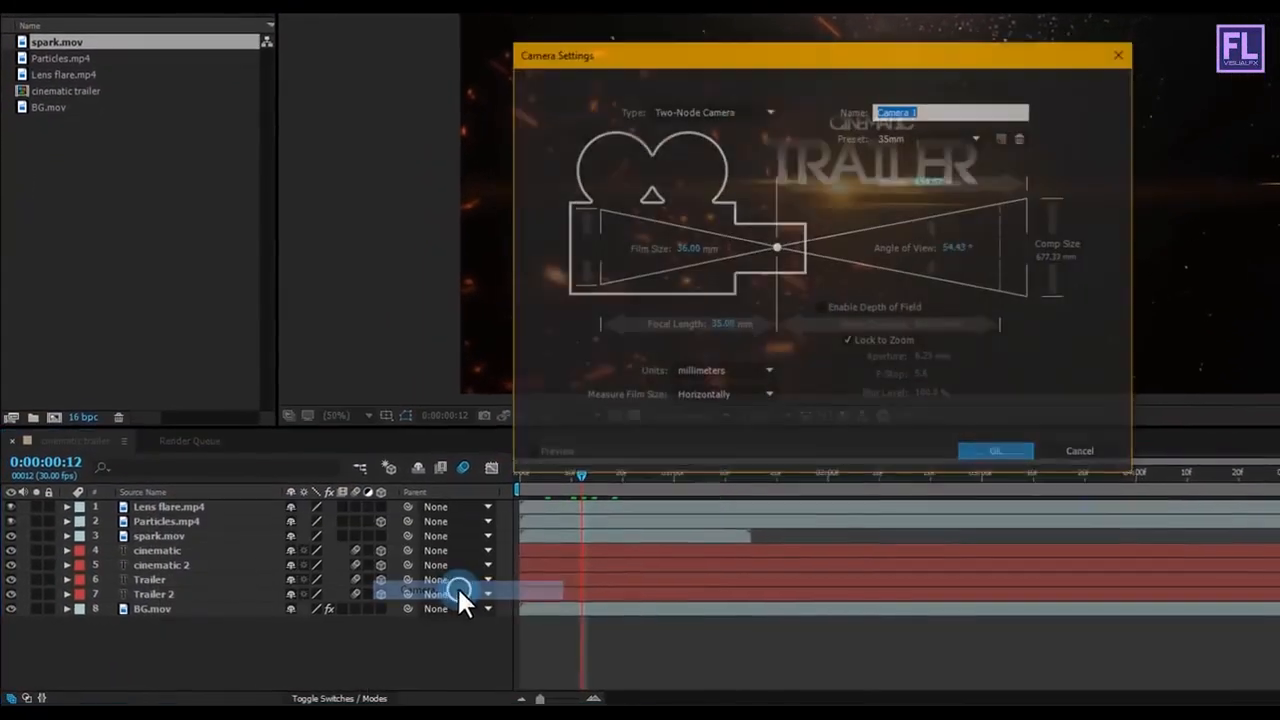
{"action": "left_click", "coordinate": [951, 134]}
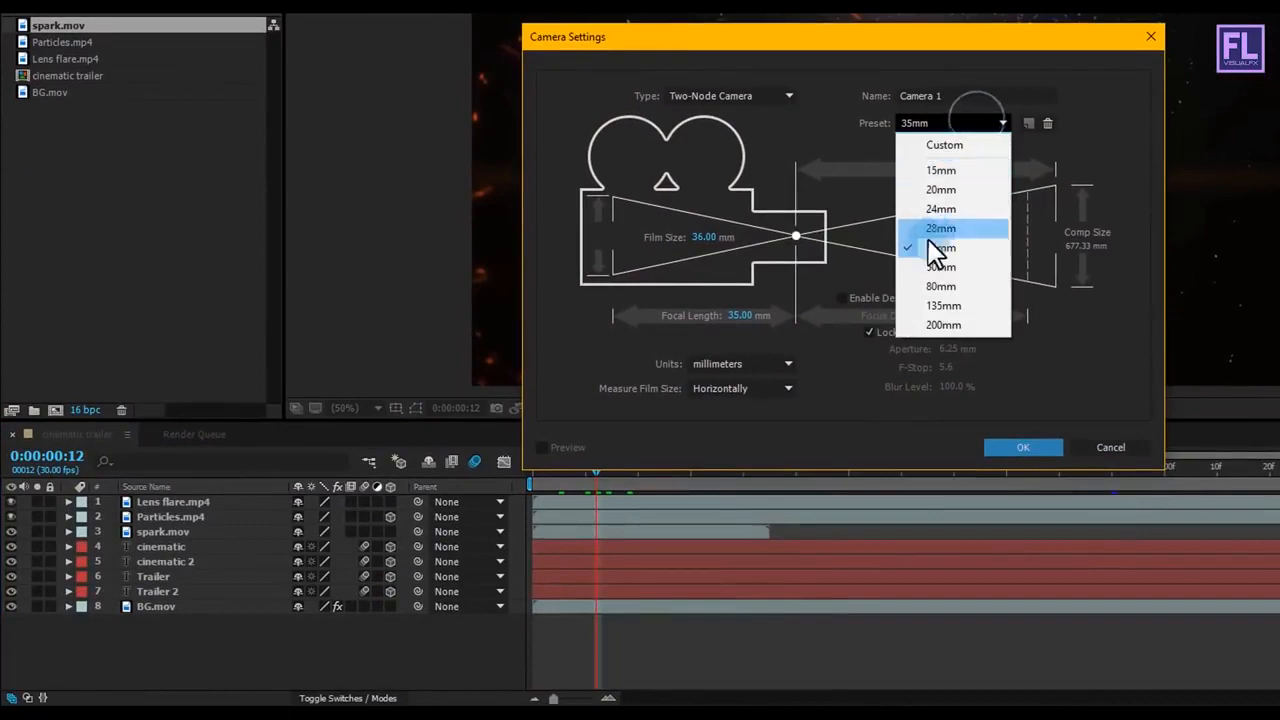
{"action": "left_click", "coordinate": [1015, 447]}
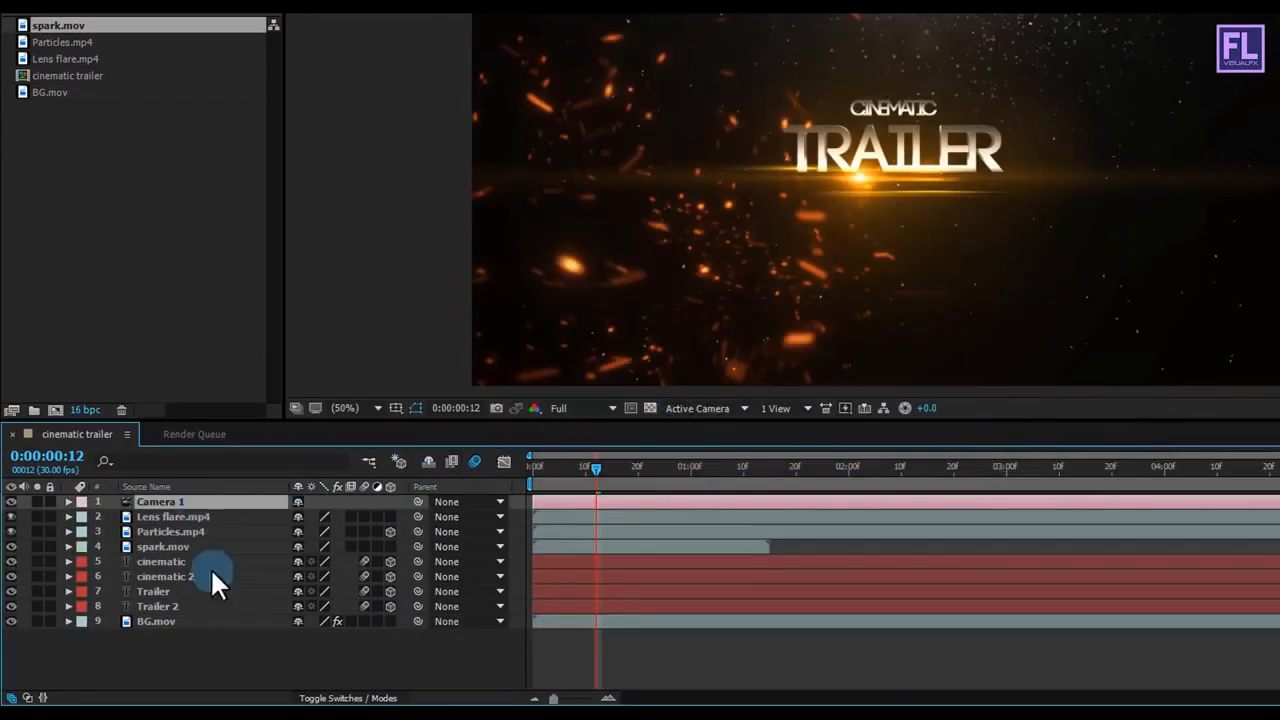
Step: Create a 3D null object and parent Camera 1 to it
{"action": "right_click", "coordinate": [204, 651]}
{"action": "mouse_move", "coordinate": [269, 489]}
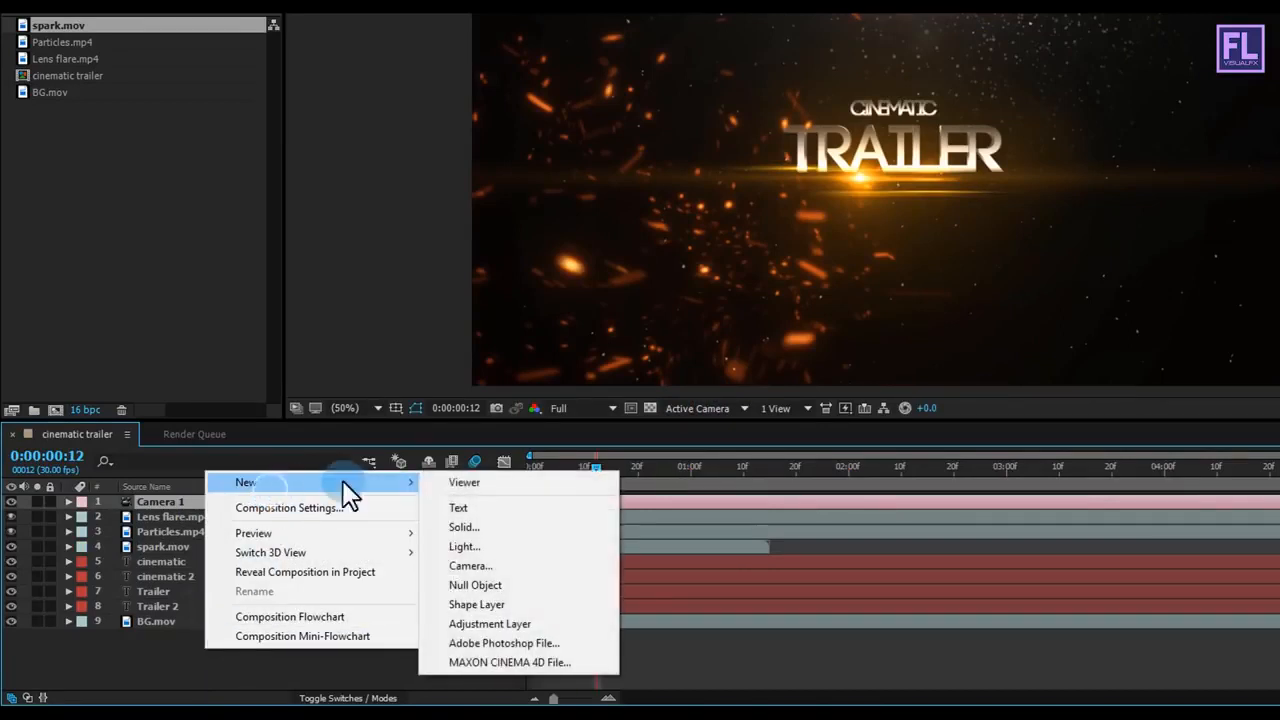
{"action": "left_click", "coordinate": [471, 586]}
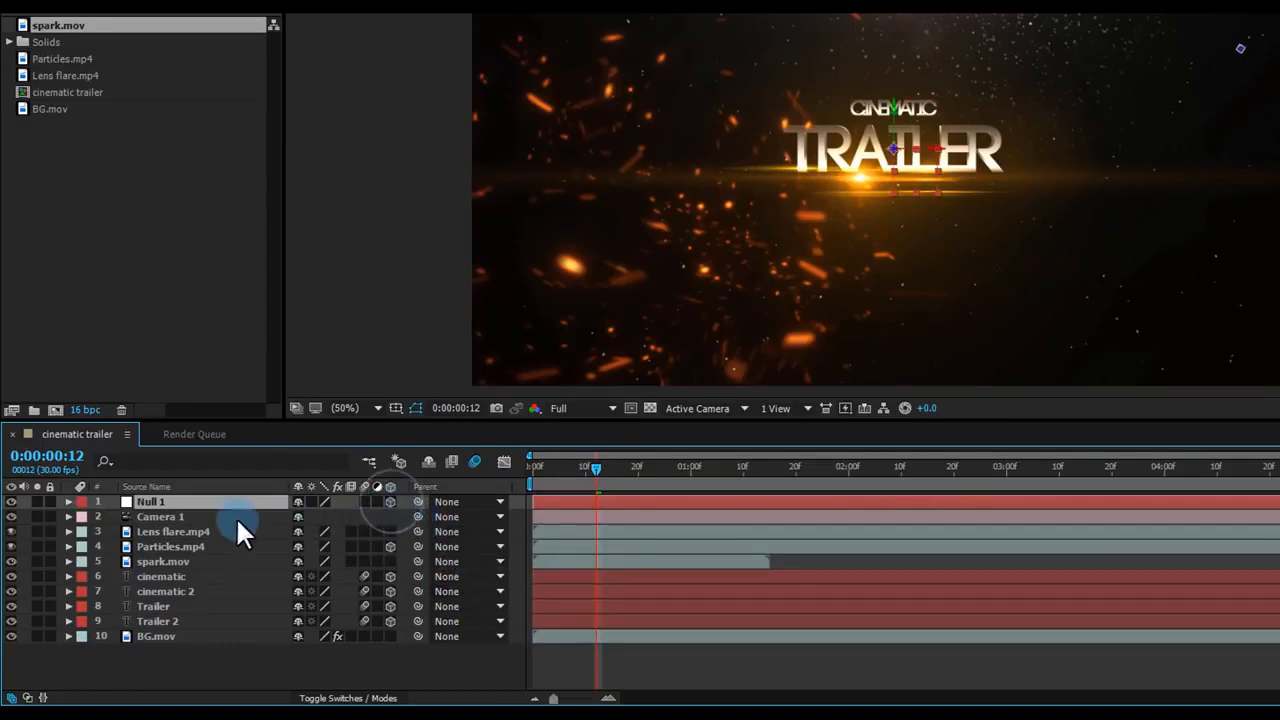
{"action": "left_click", "coordinate": [167, 516]}
{"action": "left_click_drag", "start_coordinate": [421, 516], "coordinate": [168, 497]}
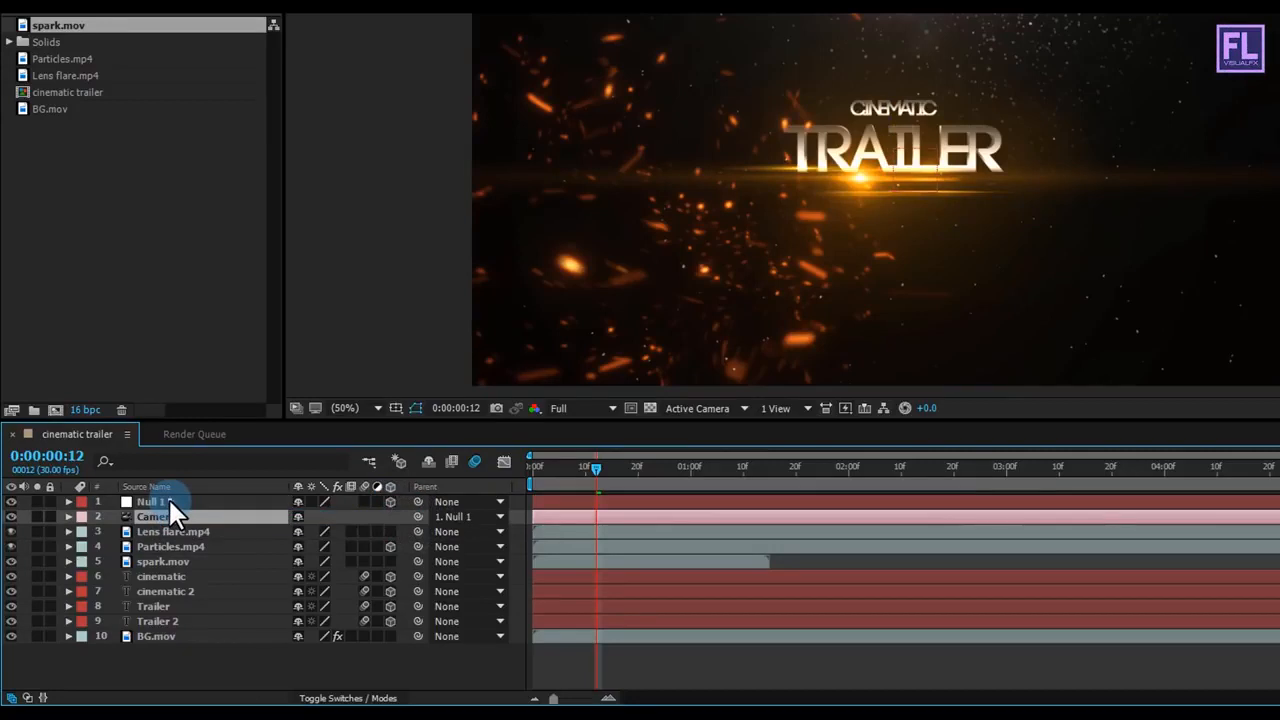
Step: Set the Z position of Null 1 to -393 at 0:00:00:00
{"action": "left_click", "coordinate": [170, 497]}
{"action": "key", "text": "p"}
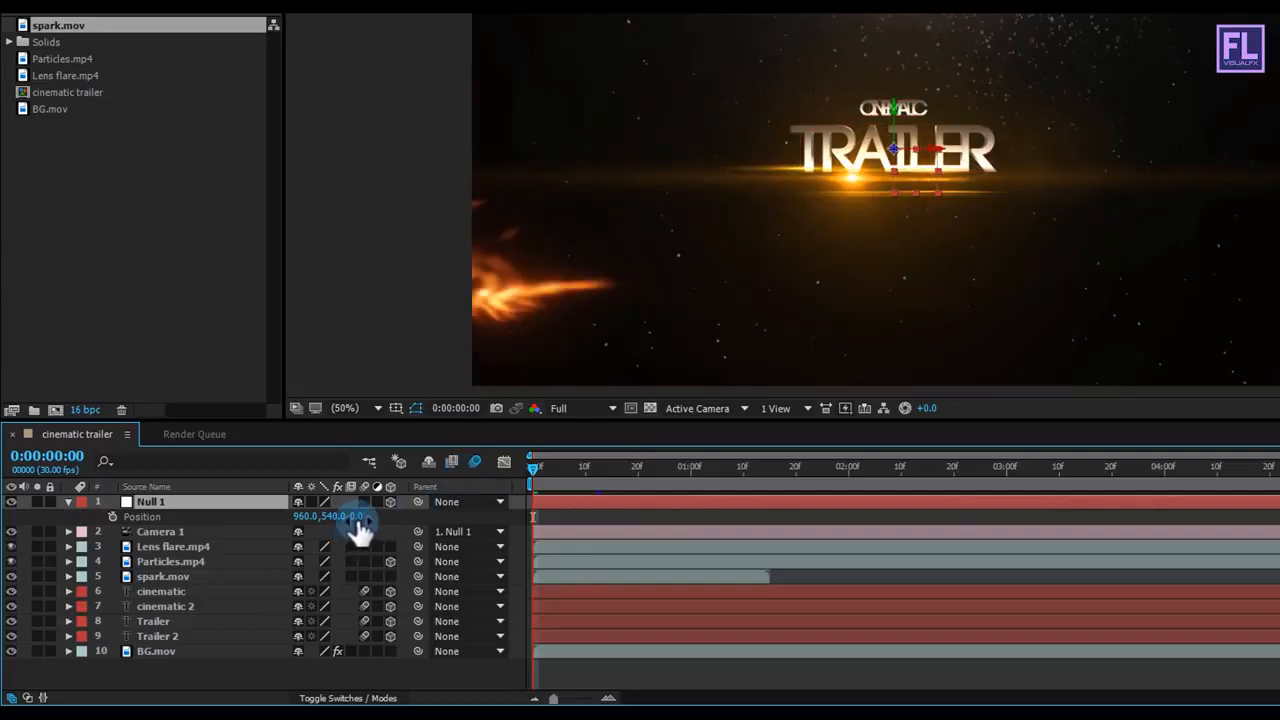
{"action": "left_click_drag", "start_coordinate": [357, 519], "coordinate": [46, 519]}
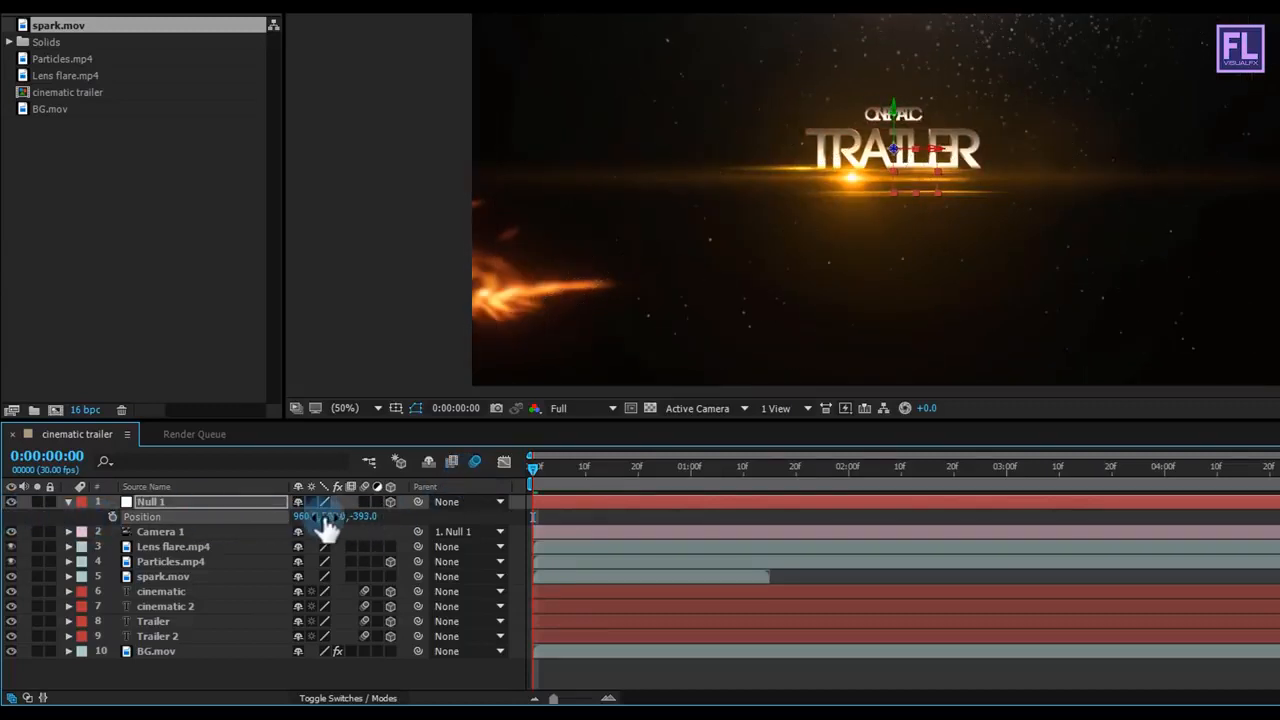
Step: Set Null 1's Z position to -1886 and start its position keyframes at 0:00:00:00
{"action": "left_click_drag", "start_coordinate": [358, 519], "coordinate": [250, 520]}
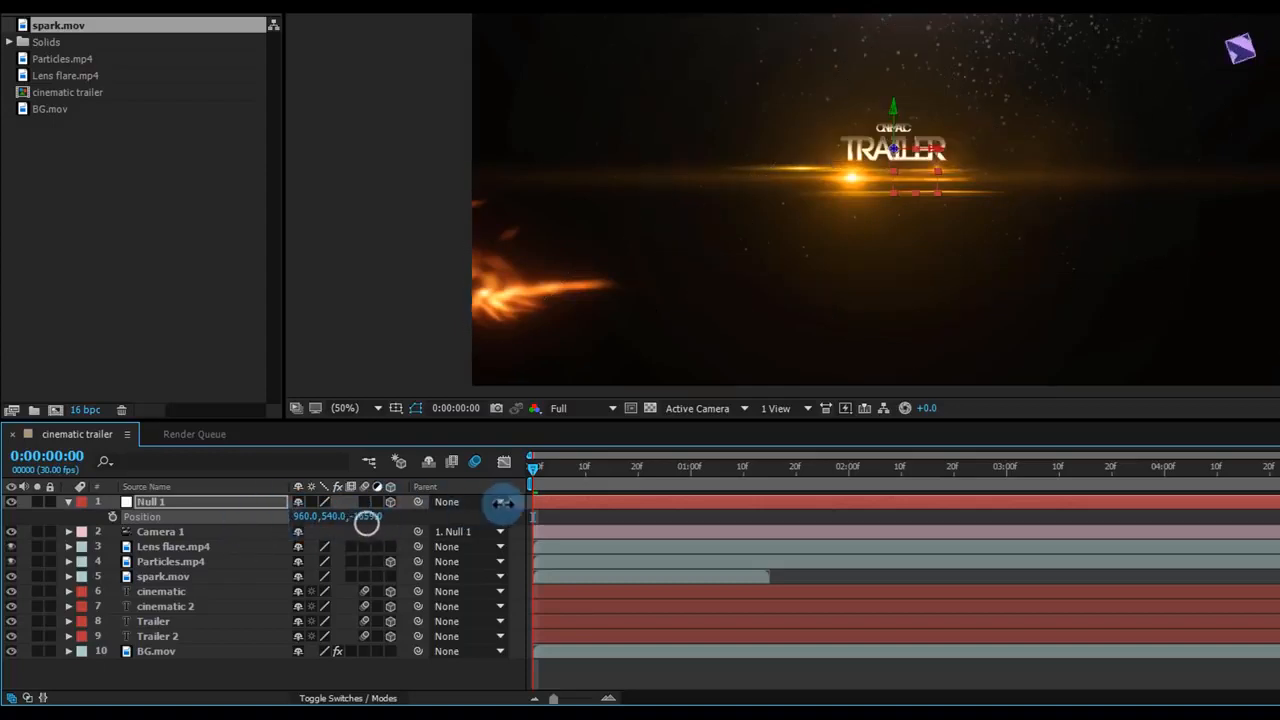
{"action": "left_click_drag", "start_coordinate": [502, 503], "coordinate": [522, 500]}
{"action": "left_click_drag", "start_coordinate": [649, 499], "coordinate": [262, 518]}
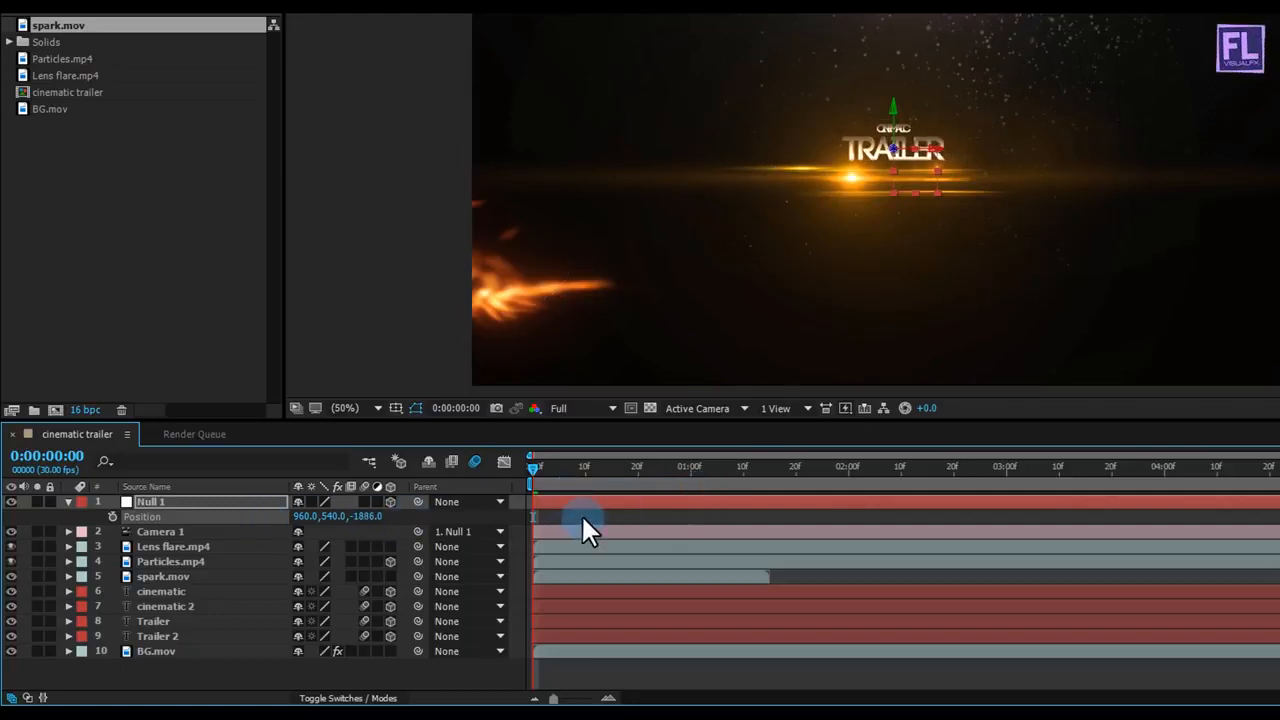
{"action": "left_click_drag", "start_coordinate": [538, 468], "coordinate": [578, 470]}
{"action": "left_click", "coordinate": [111, 516]}
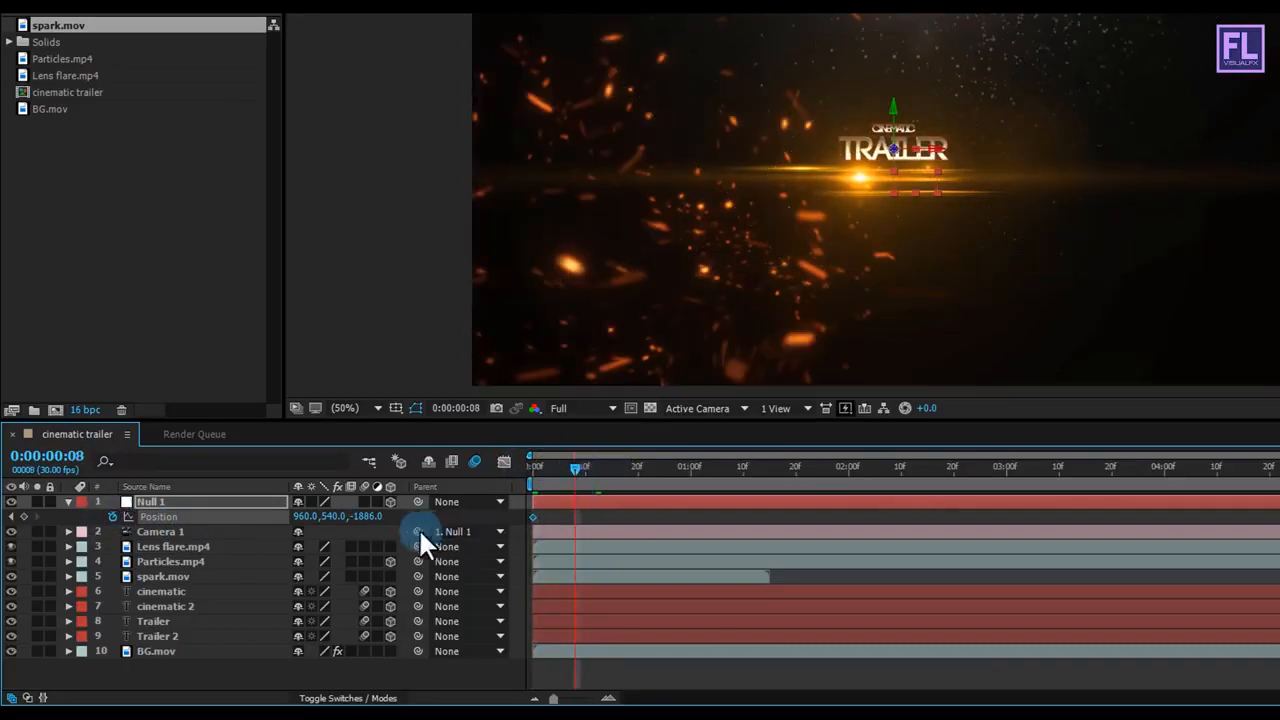
Step: Keyframe Null 1's Z position at 95 at 0:00:00:08 and at 285 at 0:00:05:29
{"action": "left_click_drag", "start_coordinate": [370, 516], "coordinate": [441, 548]}
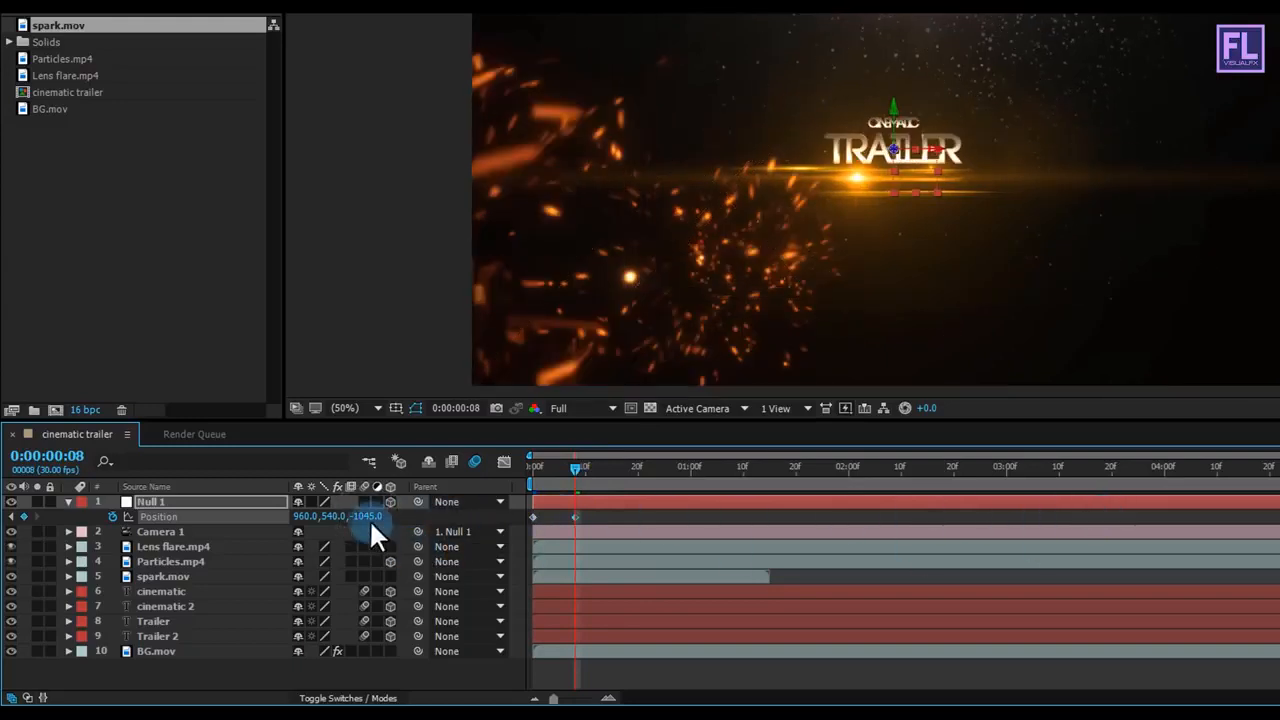
{"action": "left_click_drag", "start_coordinate": [368, 516], "coordinate": [478, 510]}
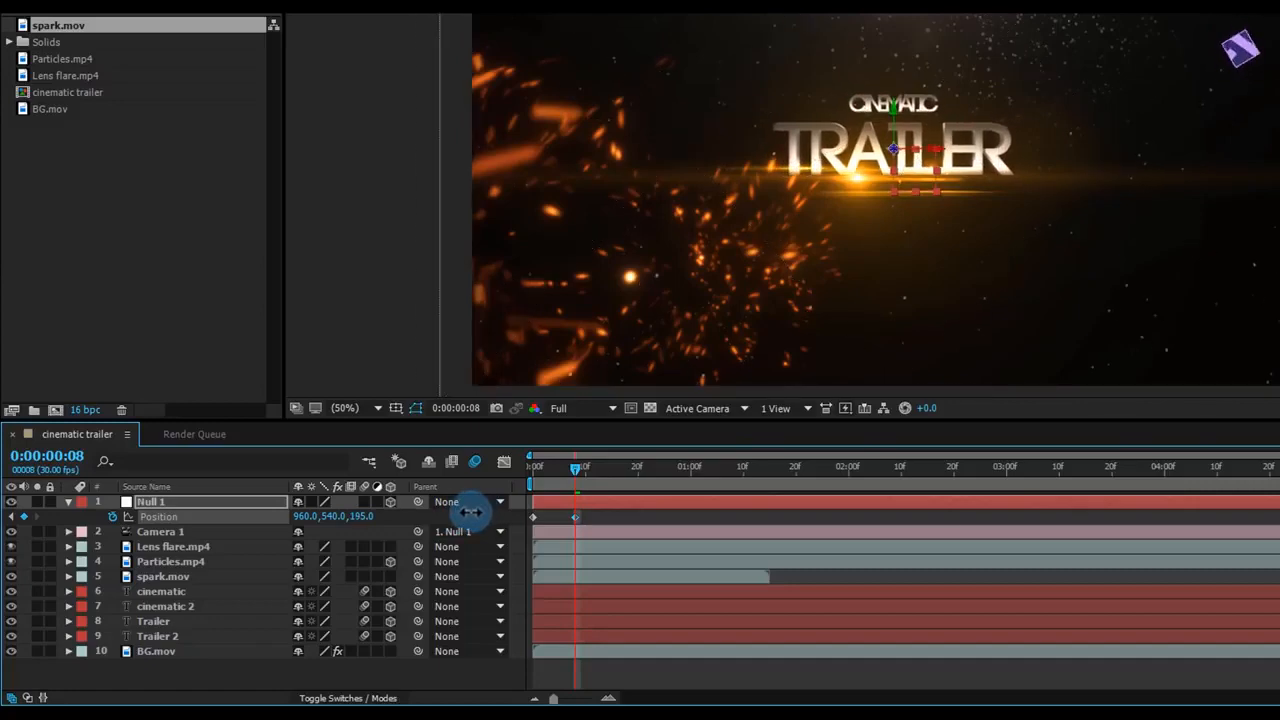
{"action": "left_click_drag", "start_coordinate": [470, 512], "coordinate": [410, 540]}
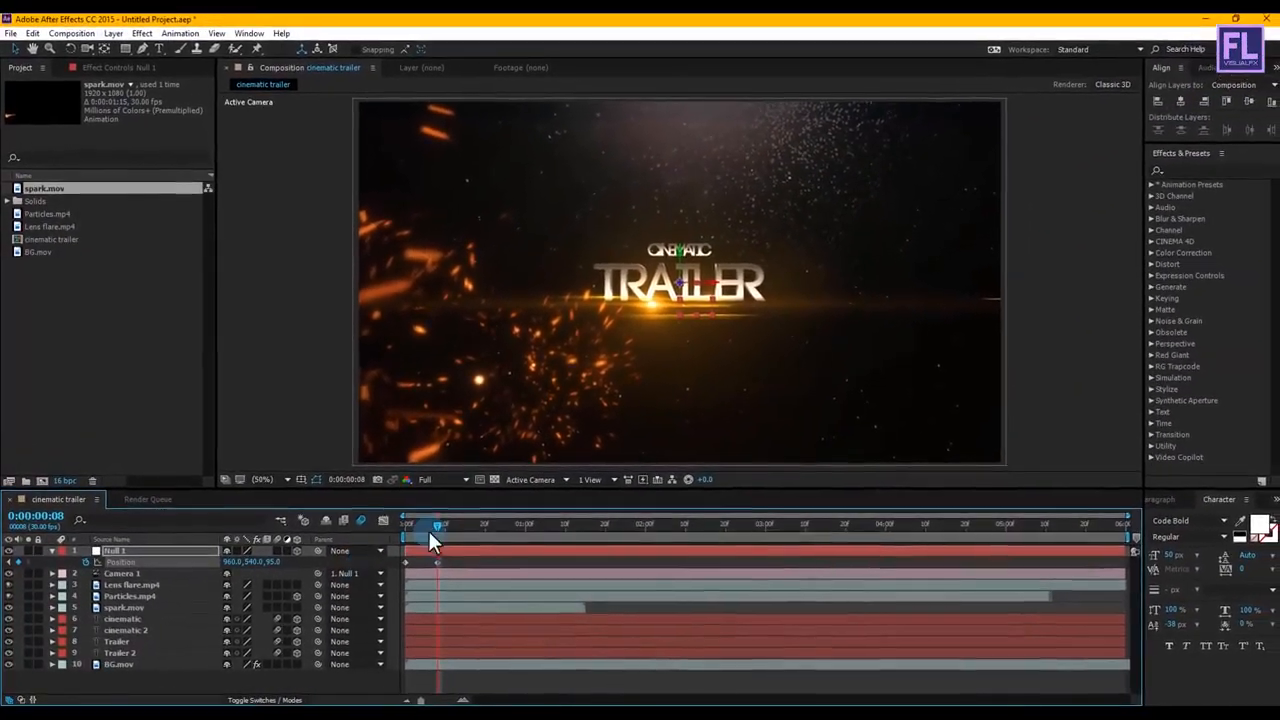
{"action": "left_click_drag", "start_coordinate": [435, 522], "coordinate": [938, 526]}
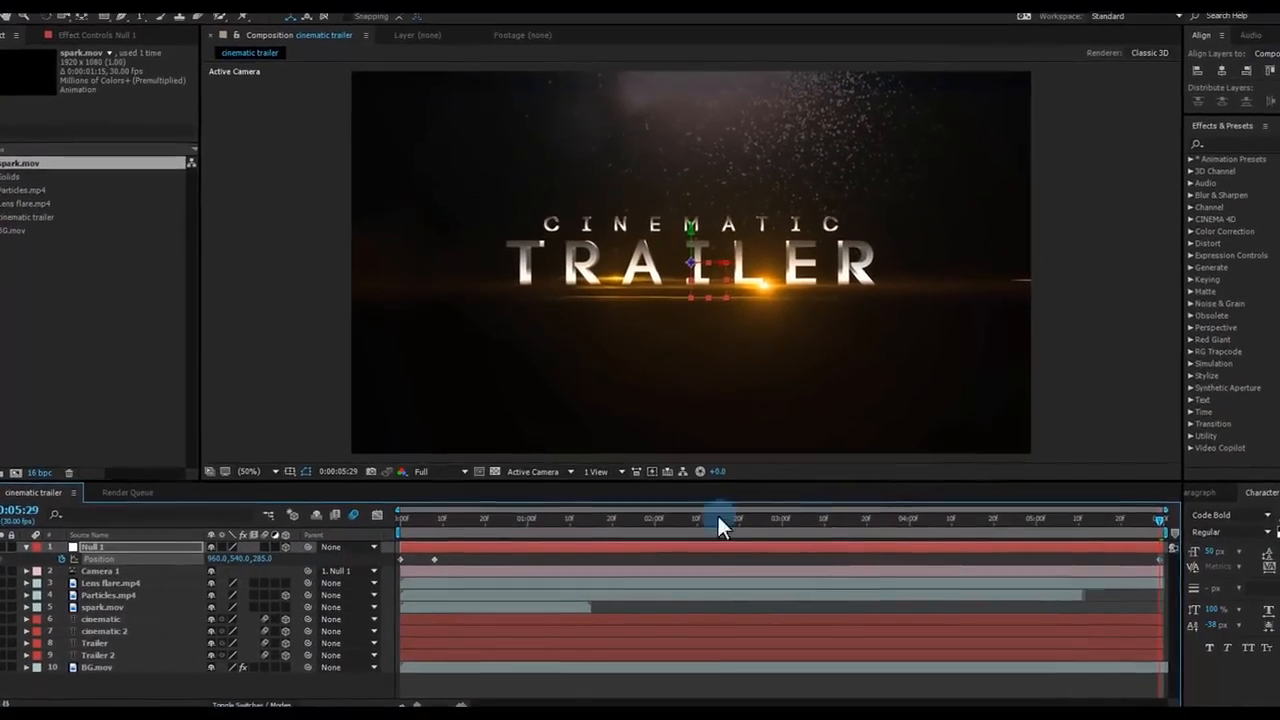
Step: Apply Easy Ease In to Null 1's position keyframe at 0:00:00:08 and return to the start of the composition
{"action": "left_click_drag", "start_coordinate": [1135, 519], "coordinate": [458, 512]}
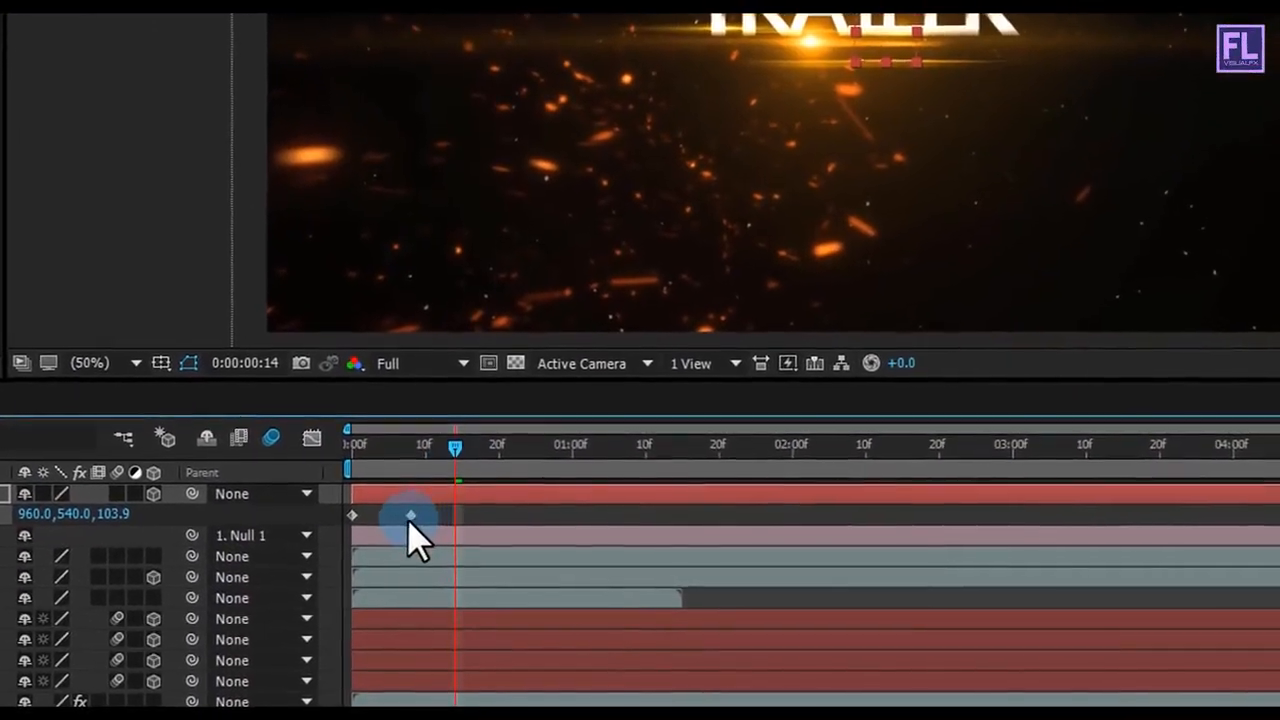
{"action": "left_click", "coordinate": [418, 528]}
{"action": "right_click", "coordinate": [410, 515]}
{"action": "mouse_move", "coordinate": [500, 497]}
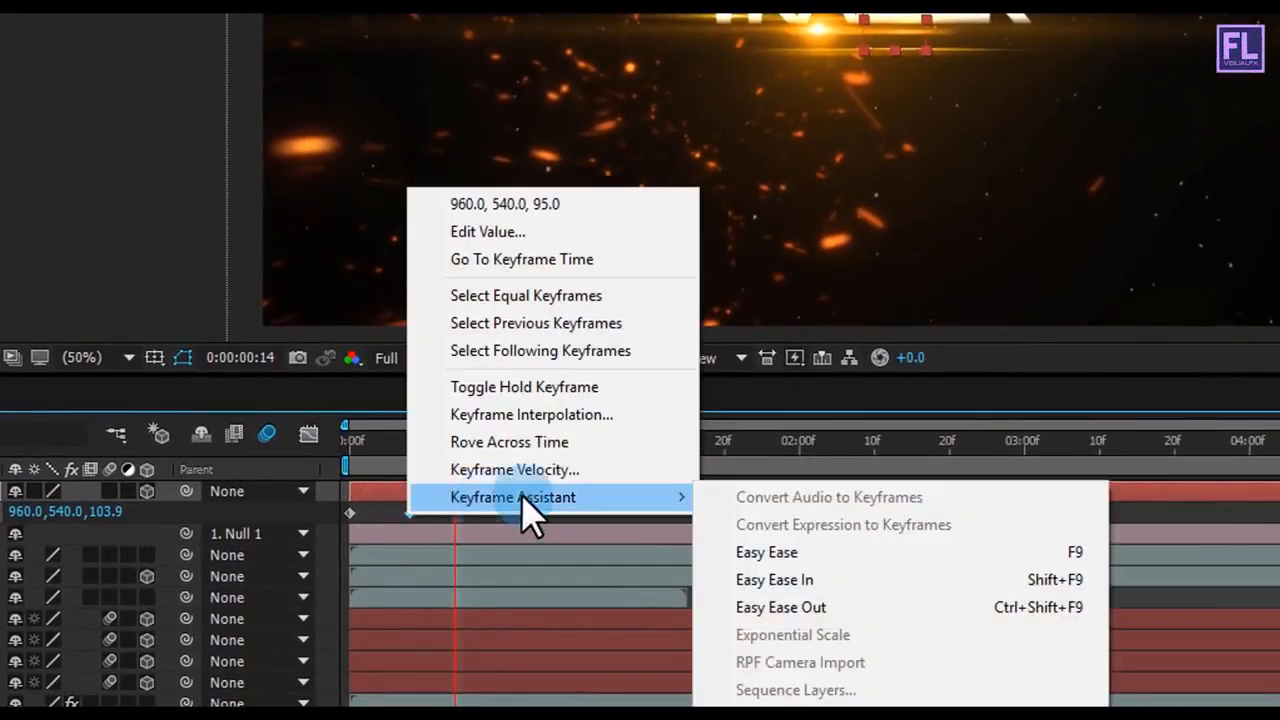
{"action": "left_click", "coordinate": [818, 584]}
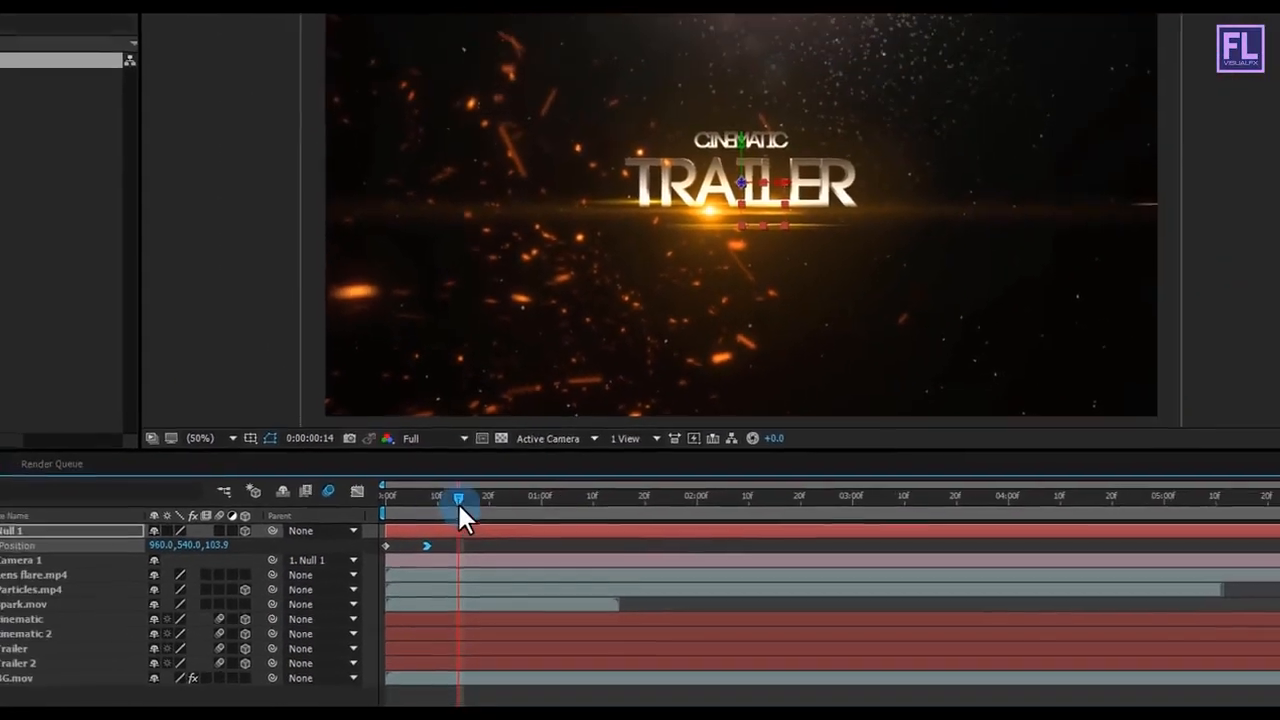
{"action": "left_click_drag", "start_coordinate": [457, 468], "coordinate": [362, 468]}
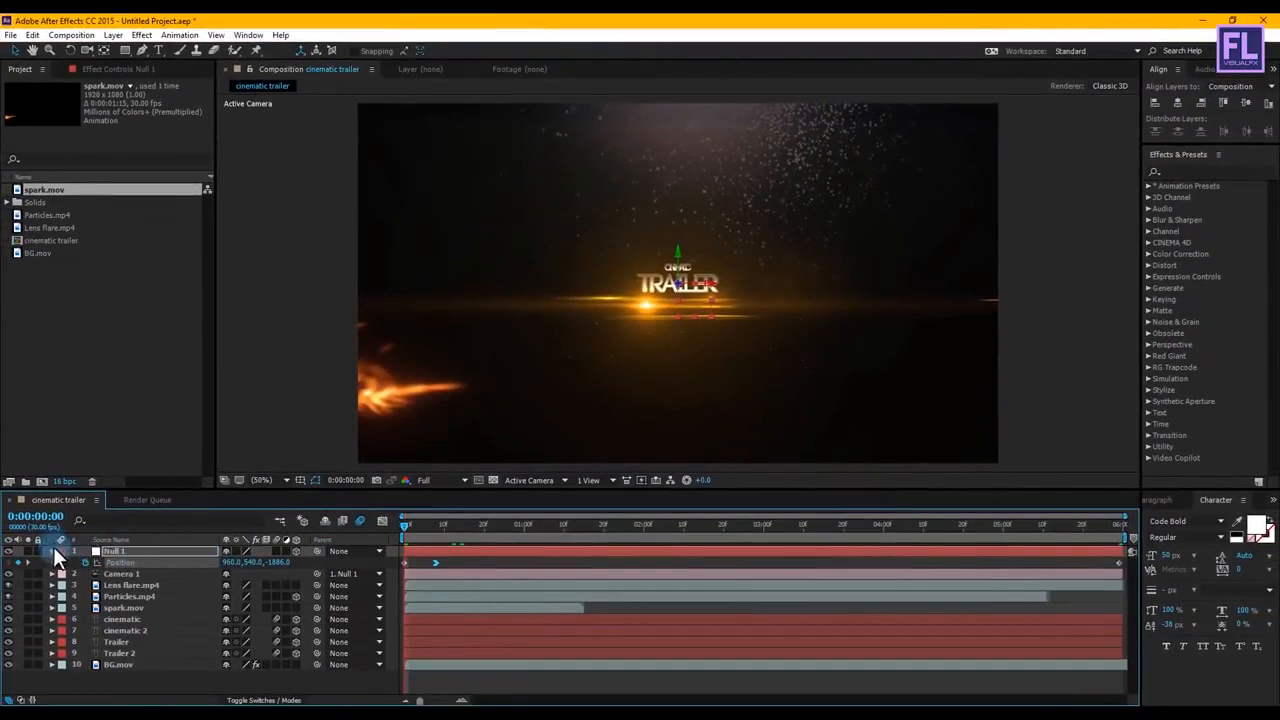
Step: Collapse Null 1's properties, nudge the Lens flare.mp4 layer slightly upward at 0:00:03:06, and check an earlier frame
{"action": "left_click", "coordinate": [50, 552]}
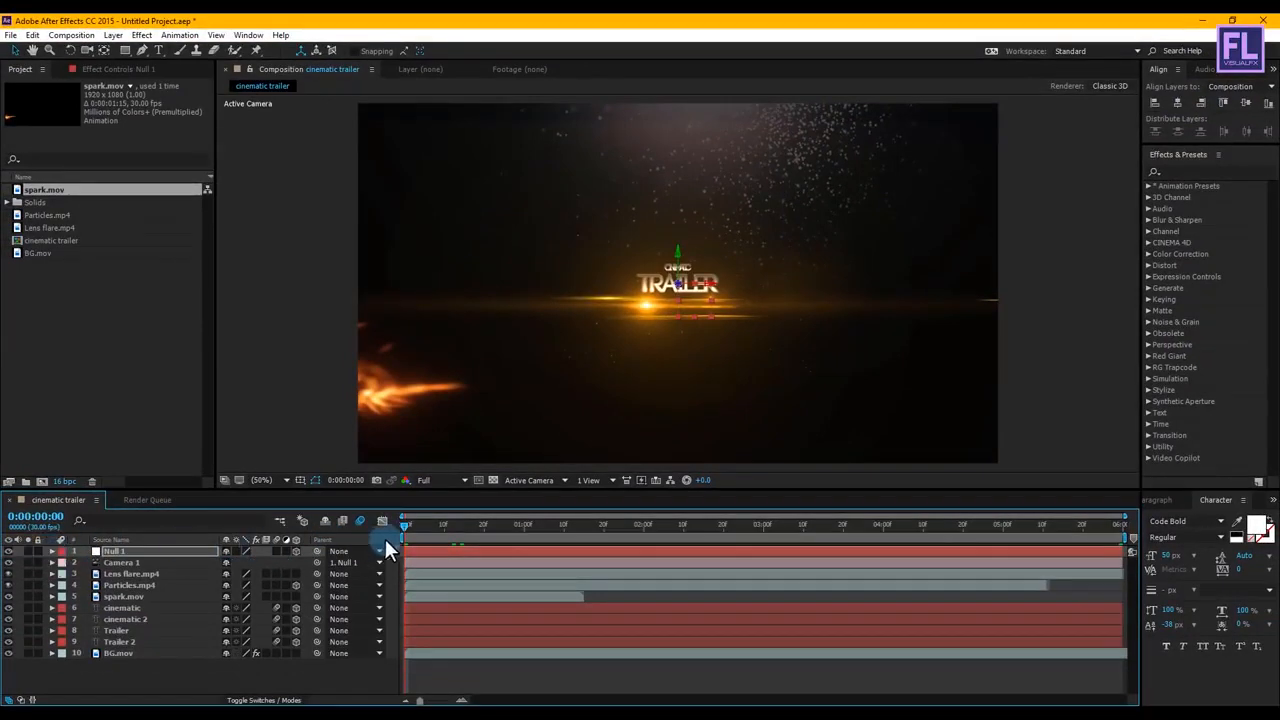
{"action": "left_click", "coordinate": [787, 526]}
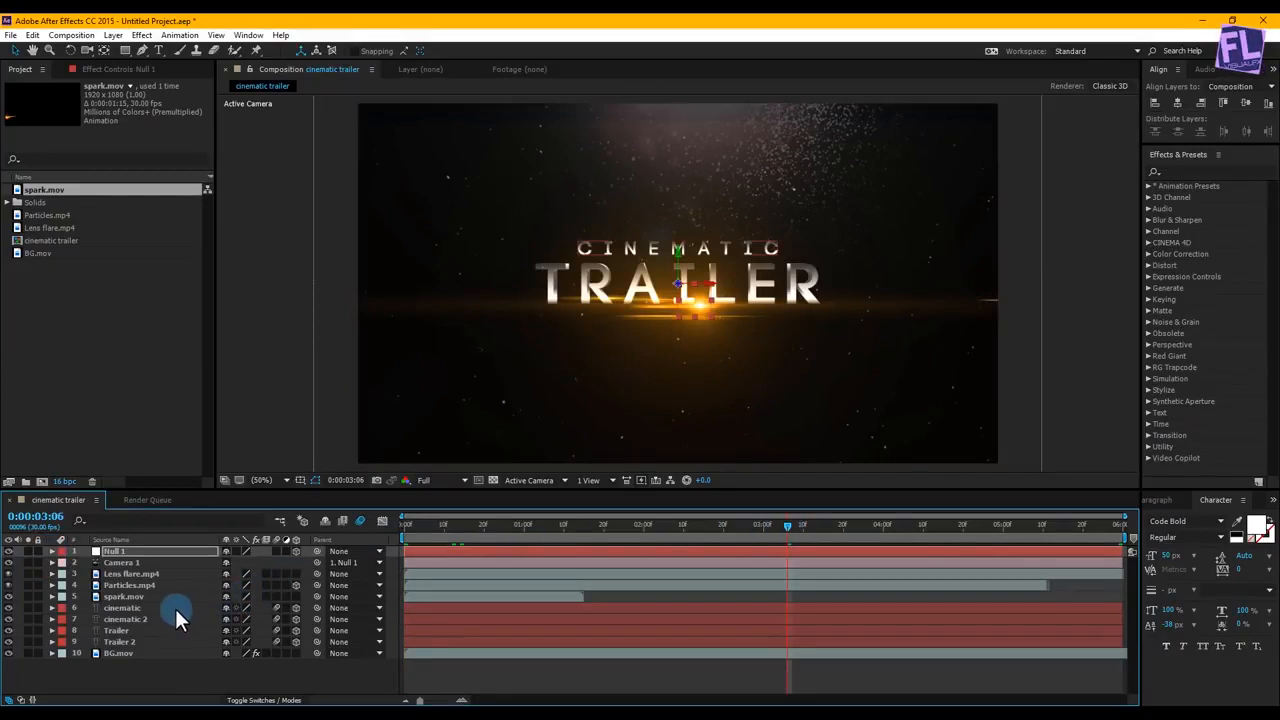
{"action": "left_click", "coordinate": [127, 574]}
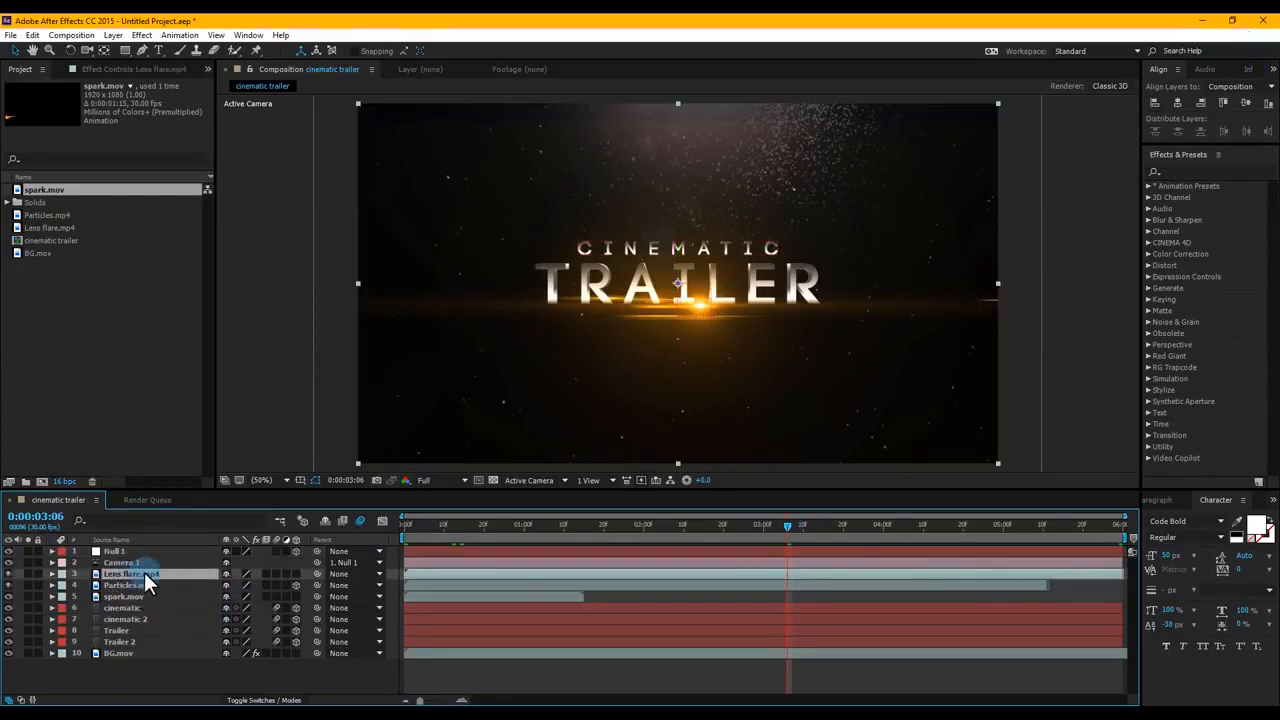
{"action": "key", "text": "Return"}
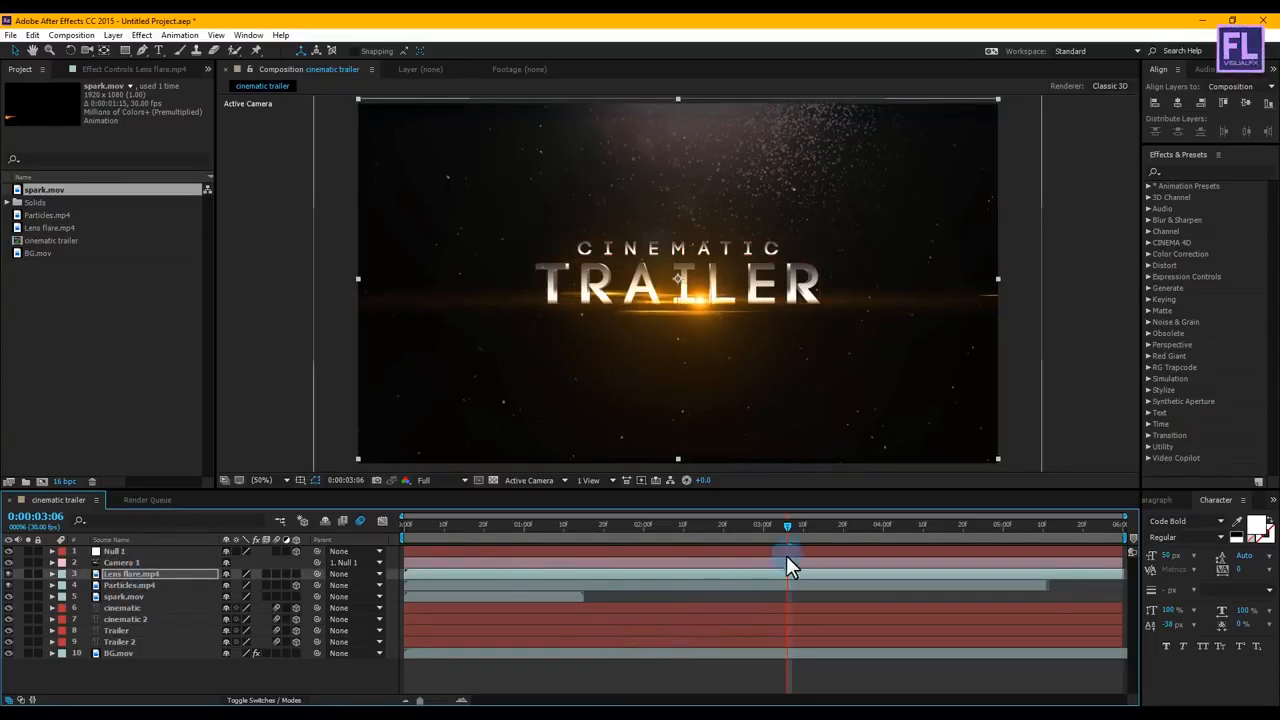
{"action": "left_click_drag", "start_coordinate": [796, 525], "coordinate": [547, 546]}
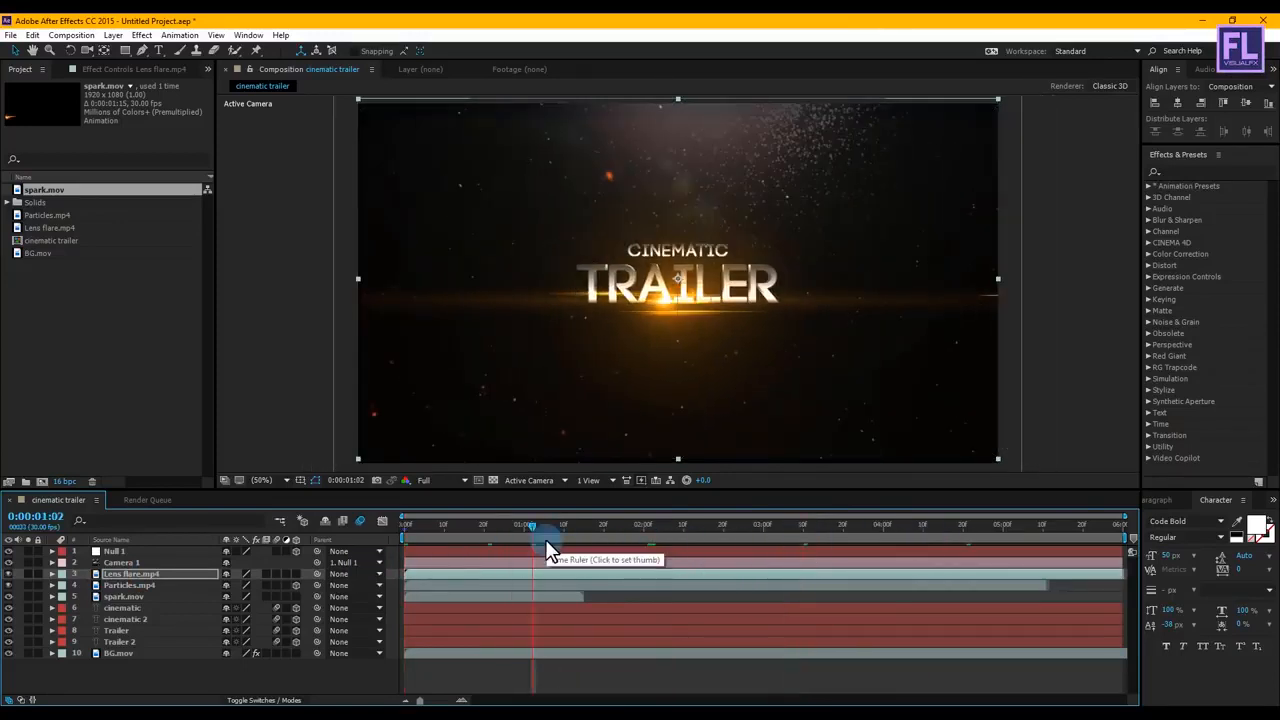
Step: Create a black 1920 x 1080 px solid layer named Mask
{"action": "right_click", "coordinate": [173, 678]}
{"action": "mouse_move", "coordinate": [236, 544]}
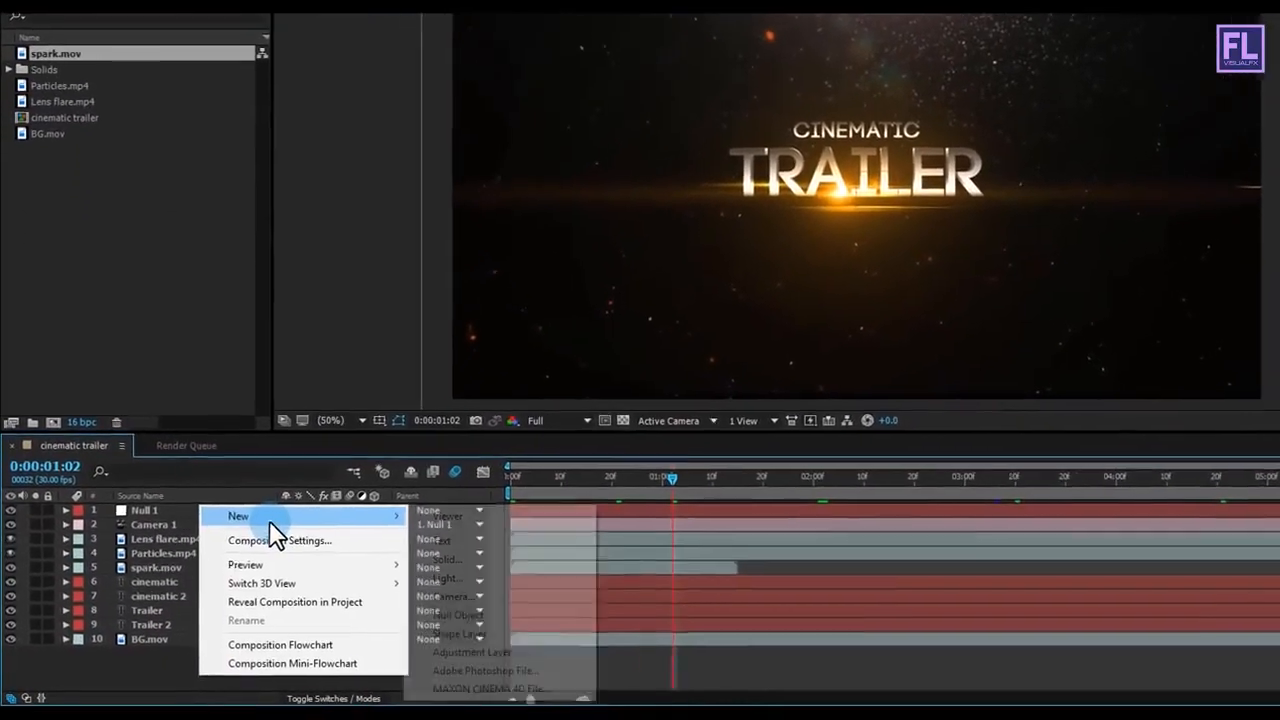
{"action": "left_click", "coordinate": [480, 552]}
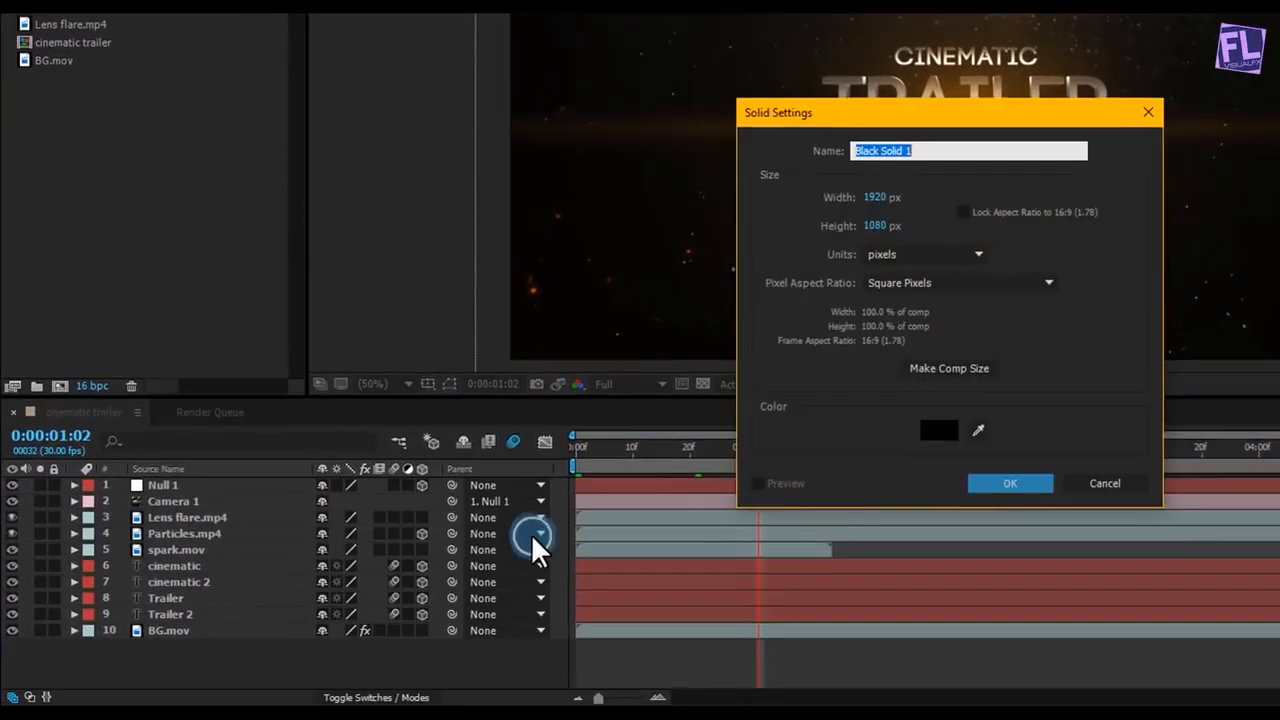
{"action": "left_click", "coordinate": [953, 145]}
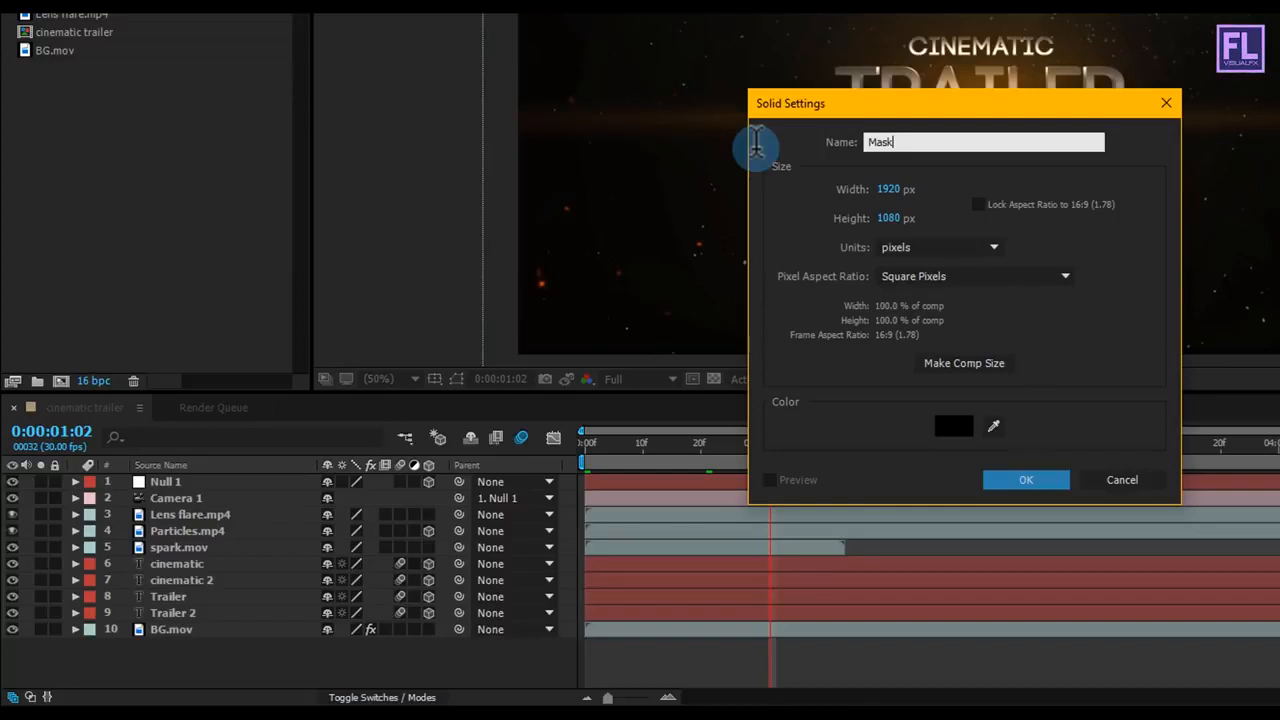
{"action": "left_click", "coordinate": [1015, 480]}
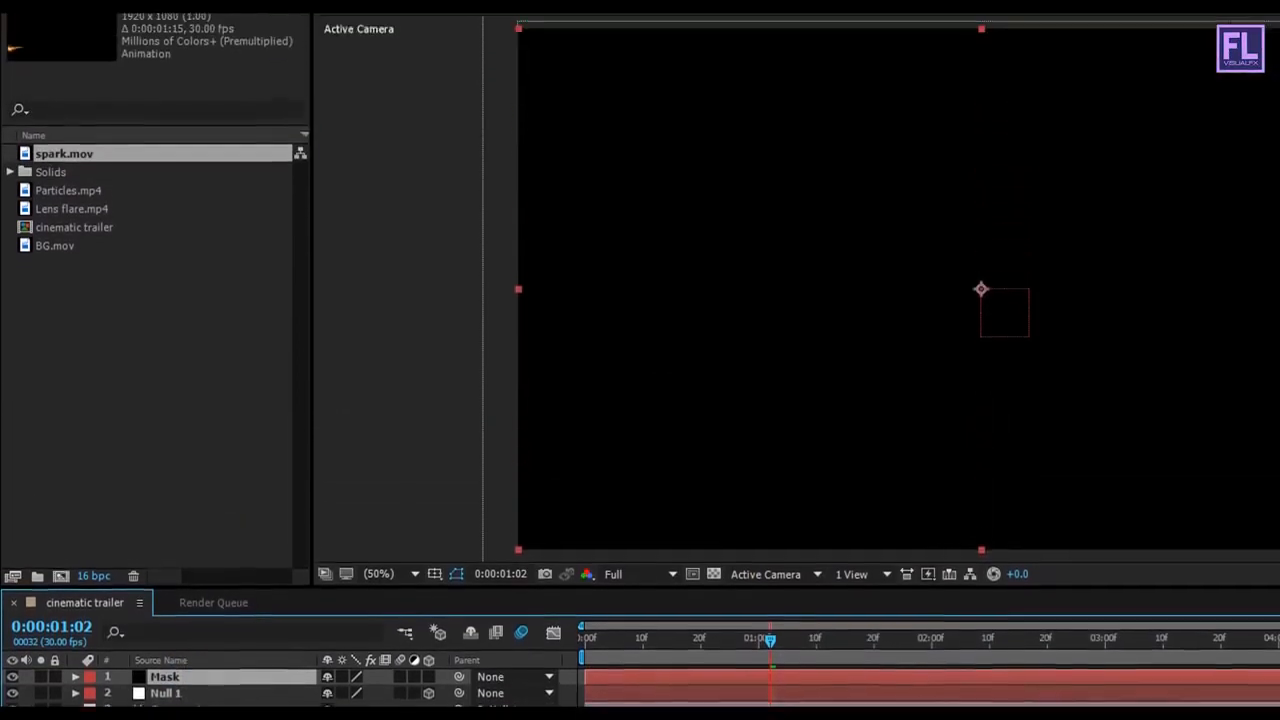
Step: Add a full-frame rectangular mask to the Mask solid and shrink its height evenly from the centre
{"action": "left_click", "coordinate": [174, 65]}
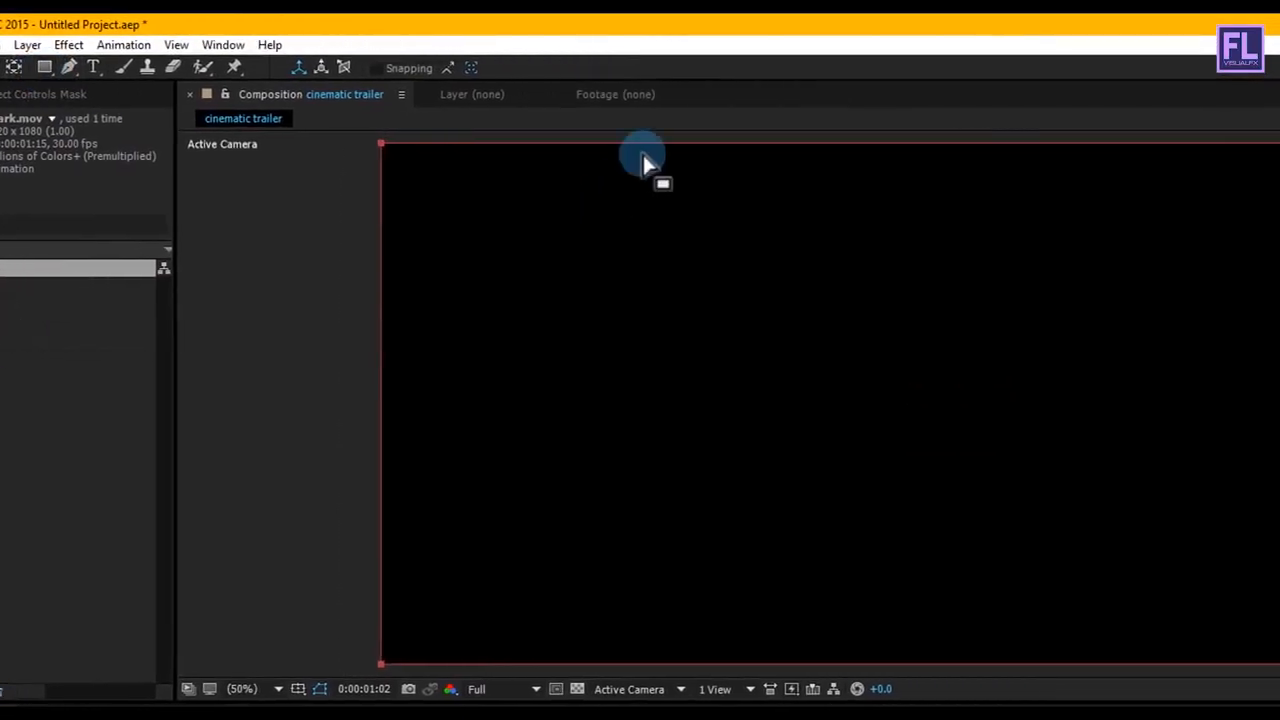
{"action": "left_click", "coordinate": [645, 152]}
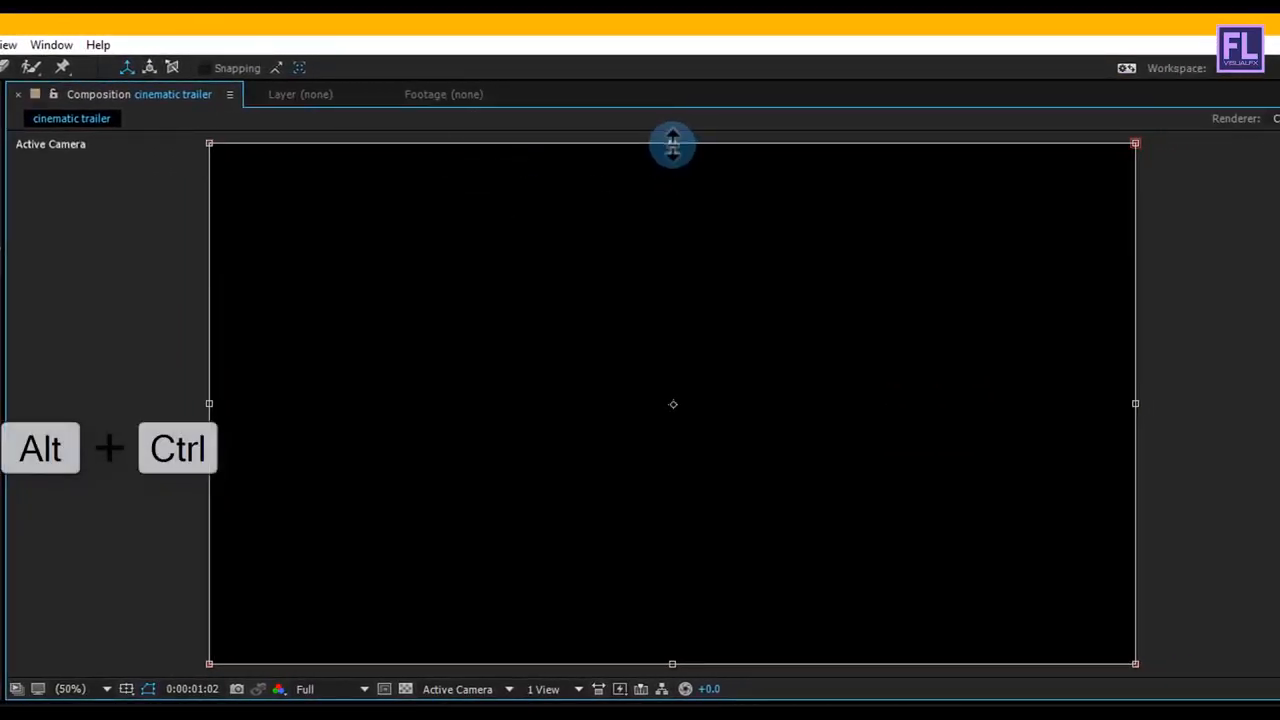
{"action": "left_click_drag", "start_coordinate": [672, 145], "coordinate": [674, 212]}
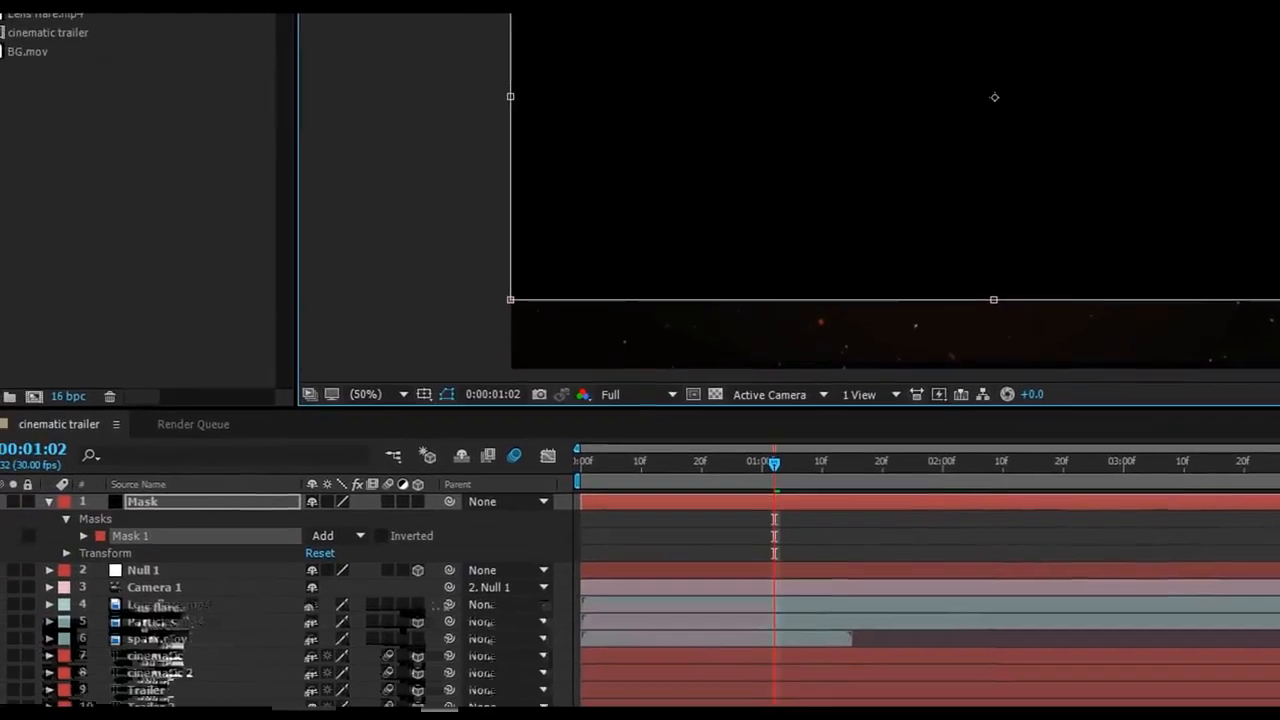
Step: Set Mask 1's mode to Subtract for cinematic black bars, and collapse and deselect the Mask layer
{"action": "left_click", "coordinate": [343, 532]}
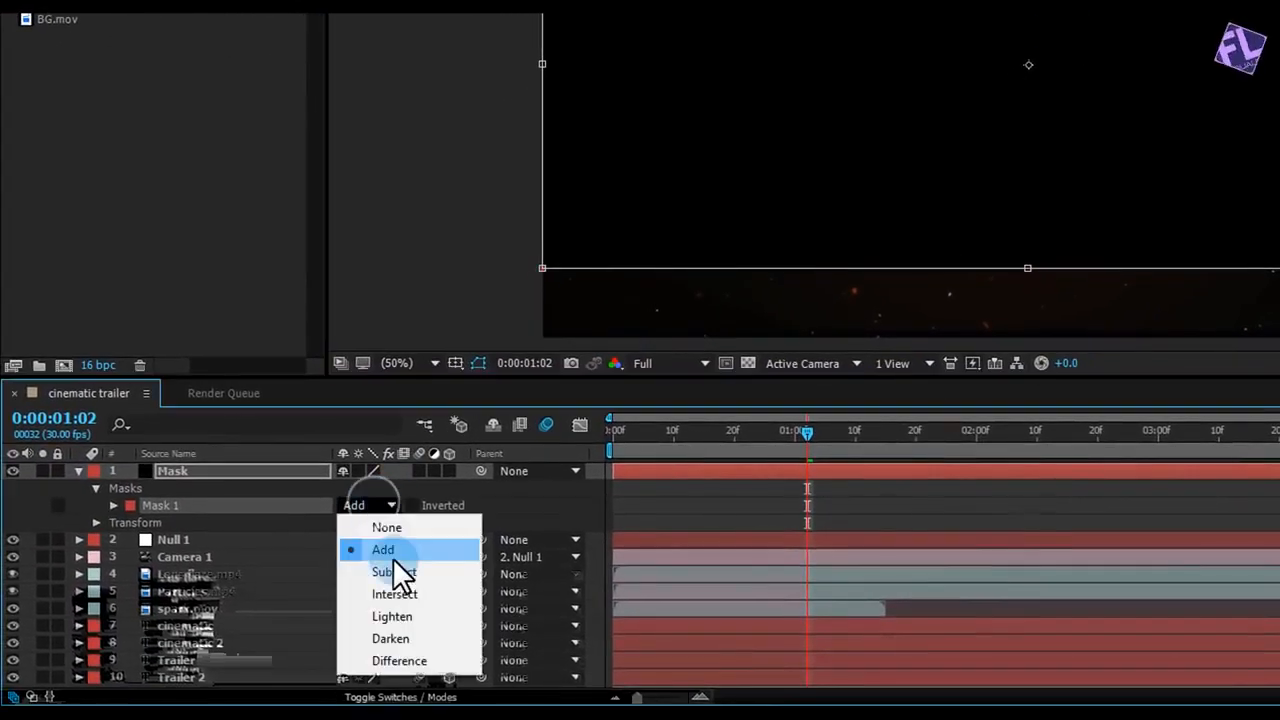
{"action": "left_click", "coordinate": [378, 571]}
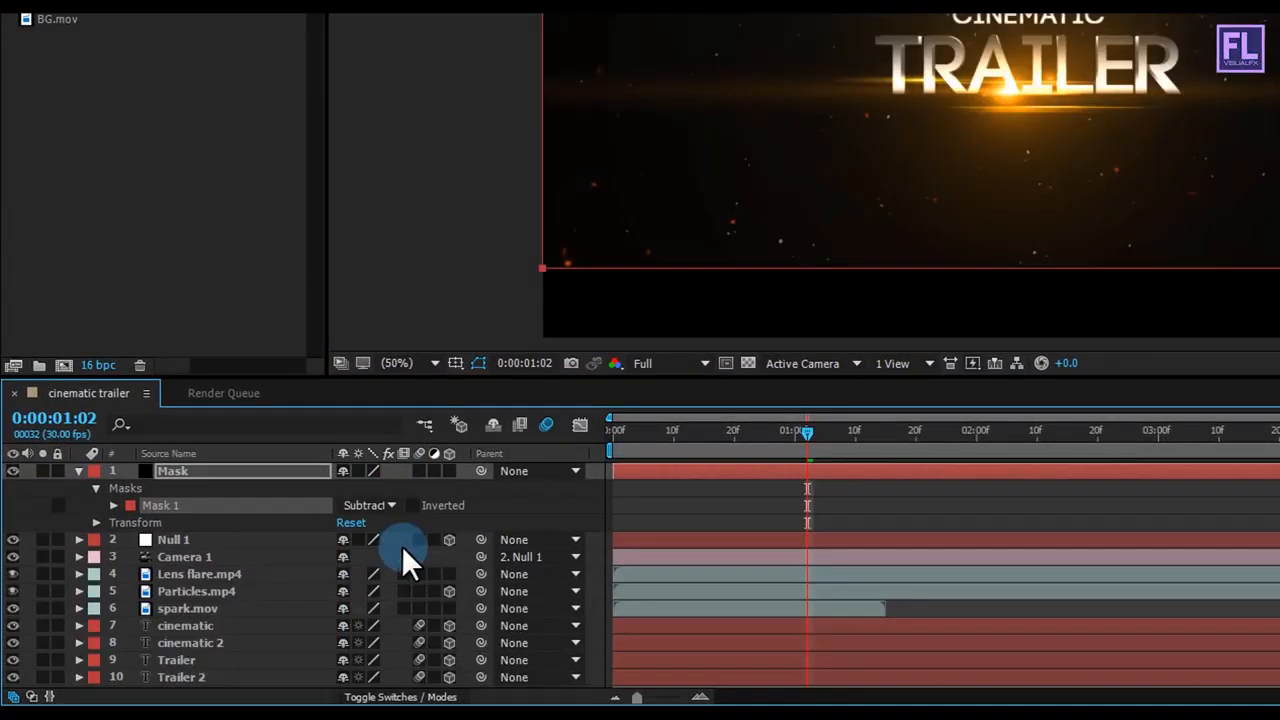
{"action": "left_click", "coordinate": [79, 471]}
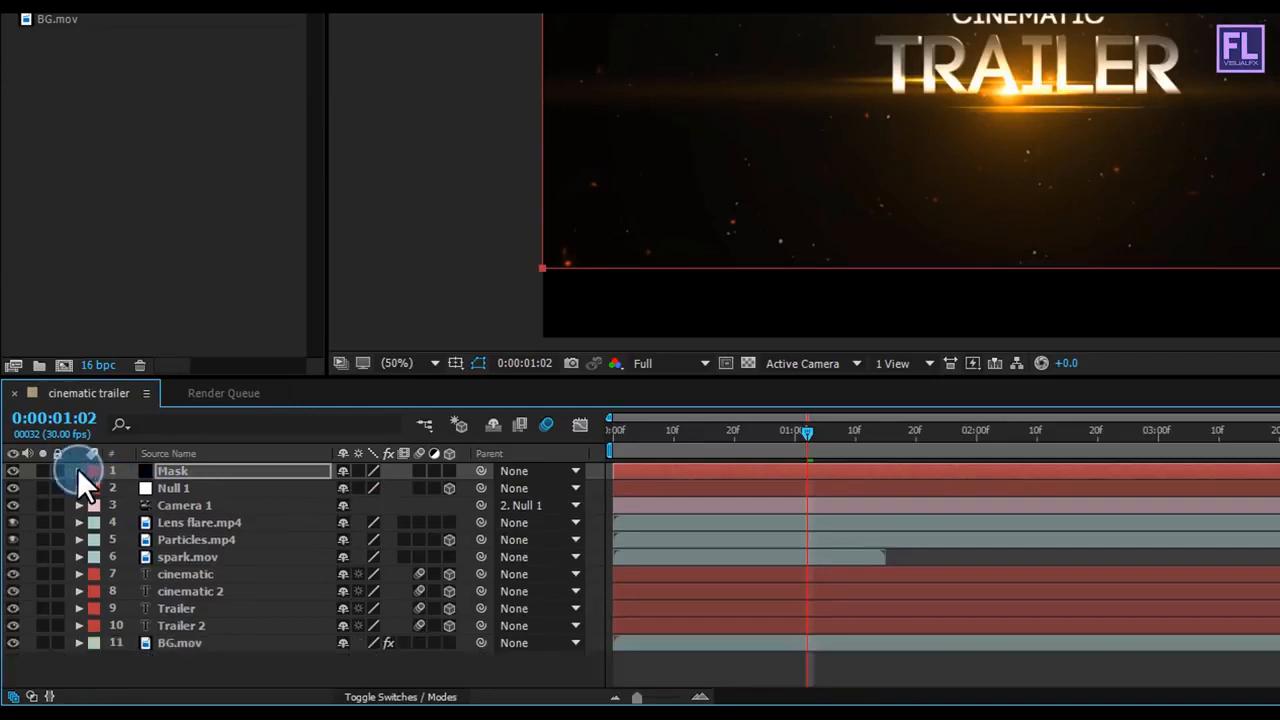
{"action": "left_click", "coordinate": [237, 674]}
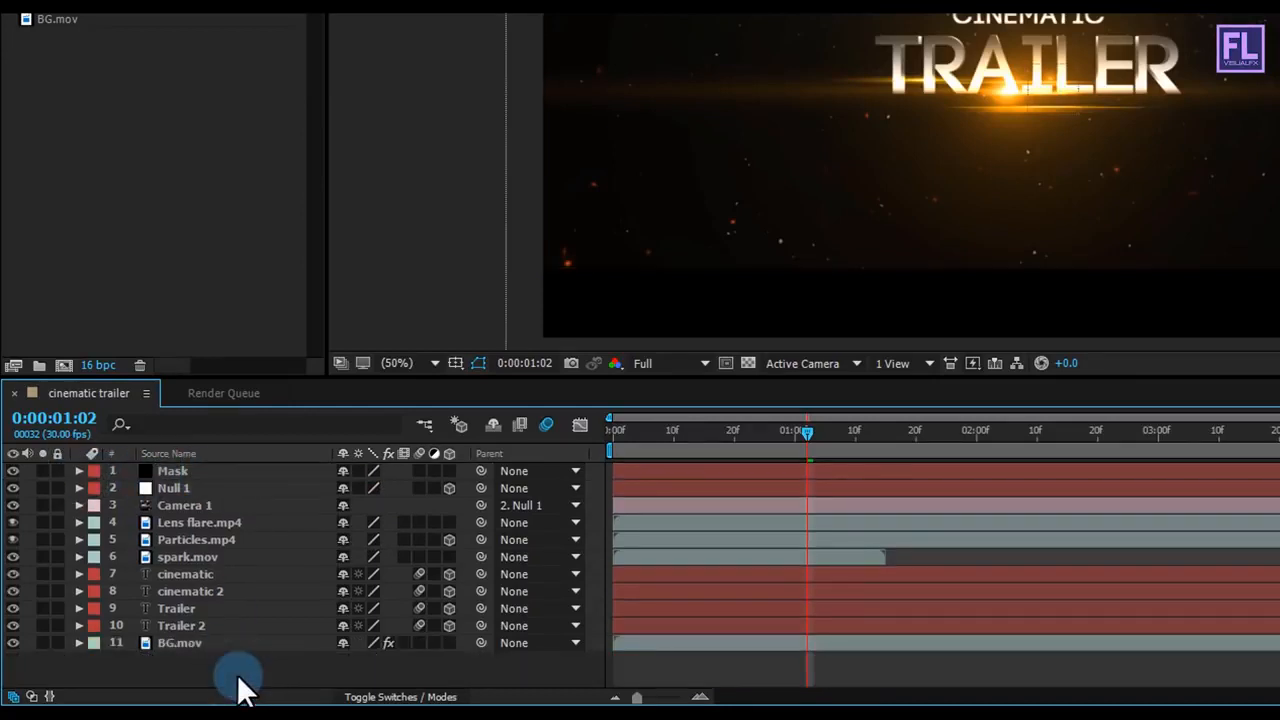
Step: Create an adjustment layer and place it directly below the Mask layer
{"action": "right_click", "coordinate": [245, 669]}
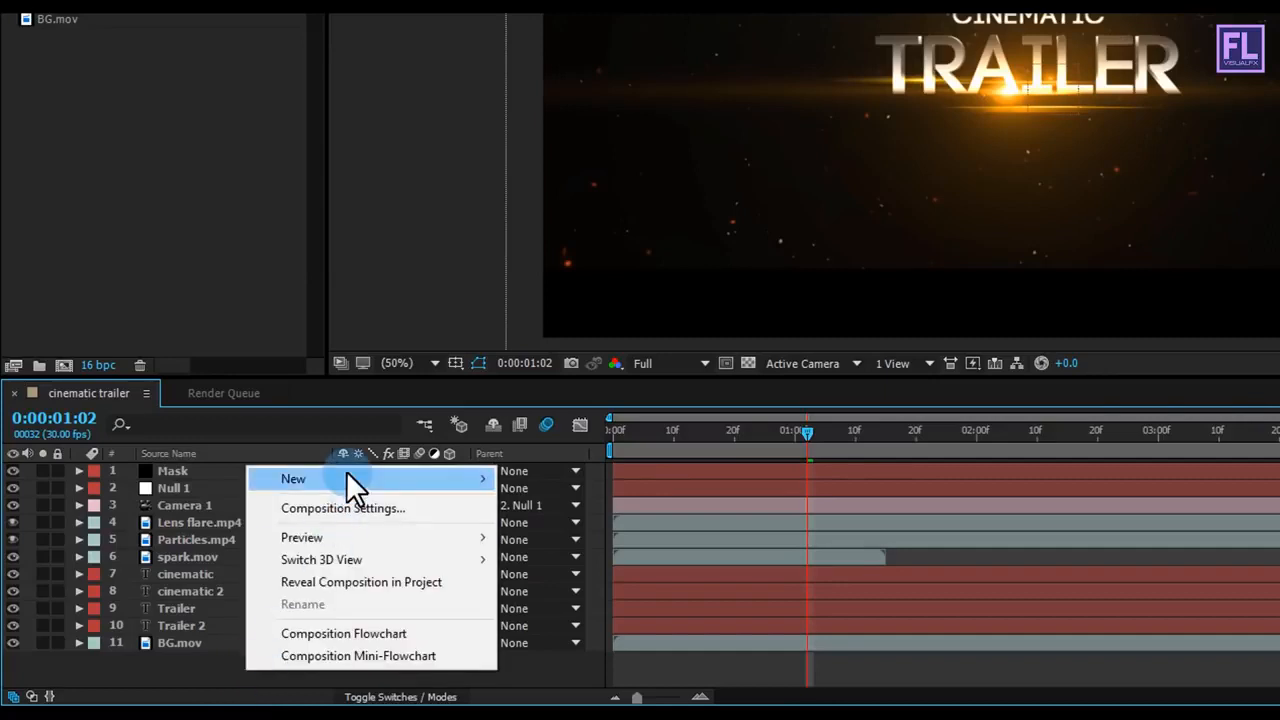
{"action": "left_click", "coordinate": [346, 471]}
{"action": "left_click", "coordinate": [614, 641]}
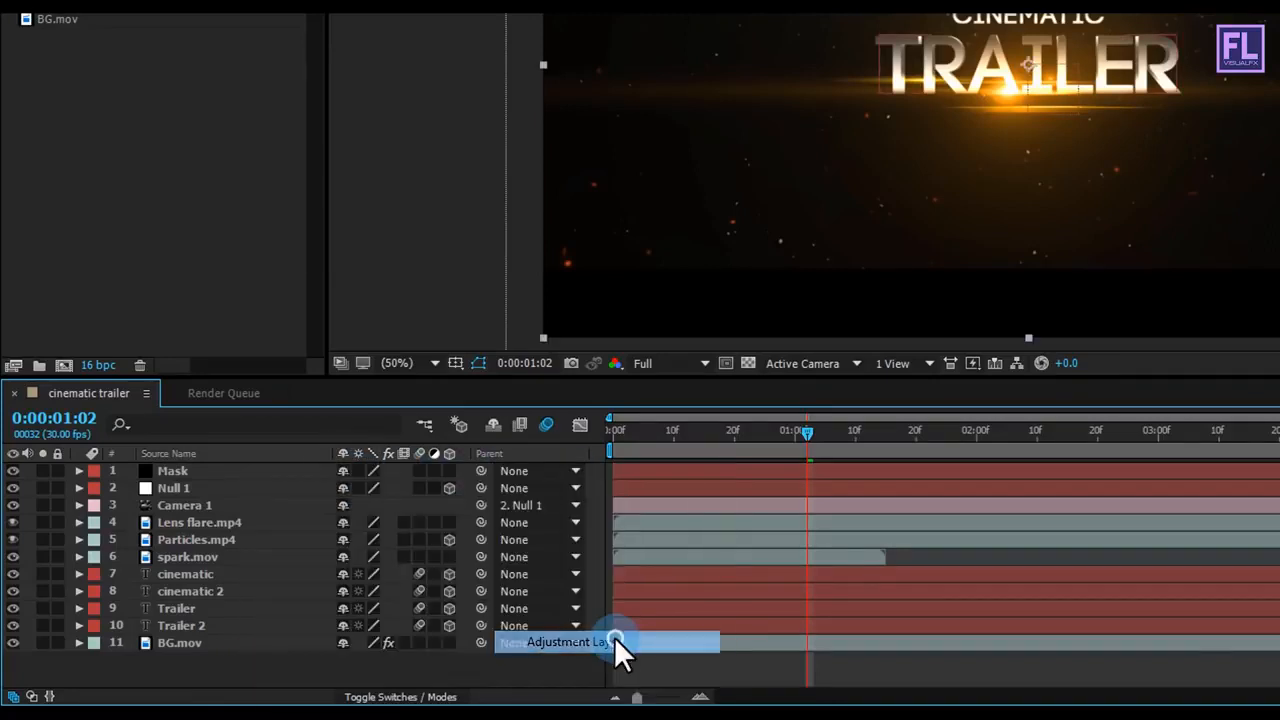
{"action": "left_click_drag", "start_coordinate": [208, 473], "coordinate": [207, 495]}
Step: Apply the Curves color correction effect to the adjustment layer at 0:00:00:12
{"action": "left_click_drag", "start_coordinate": [763, 432], "coordinate": [684, 439]}
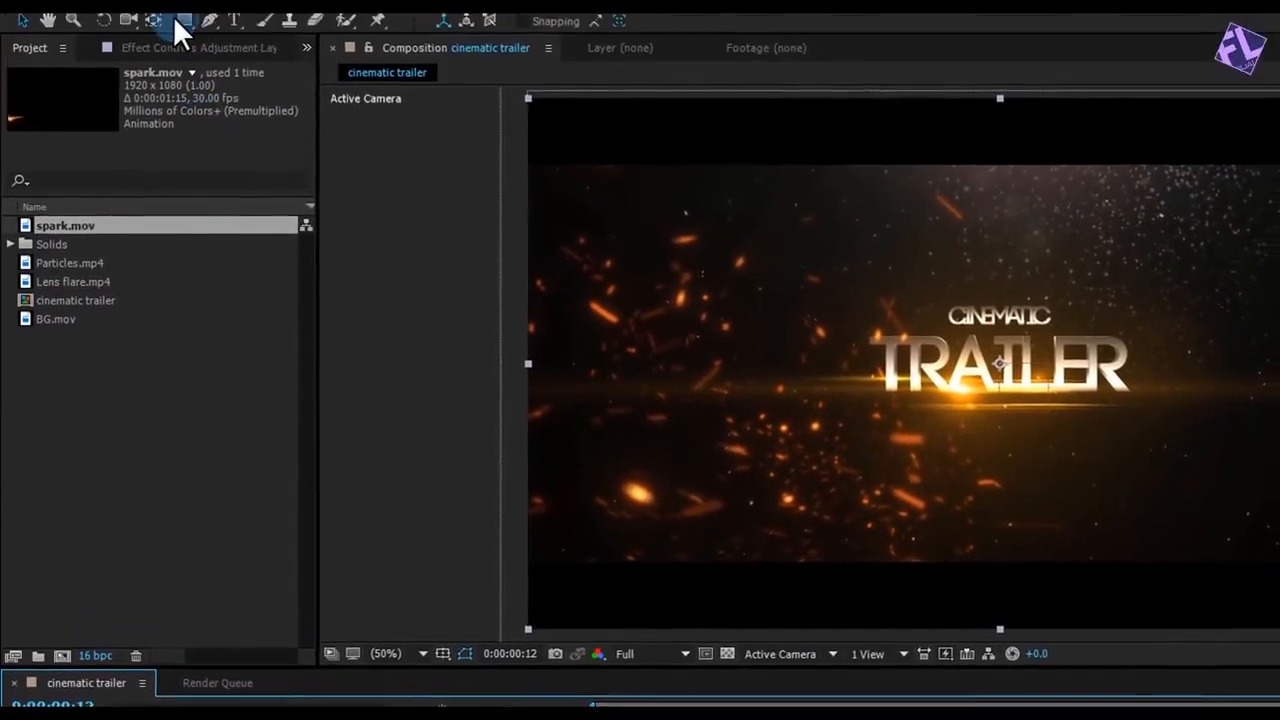
{"action": "left_click", "coordinate": [210, 33]}
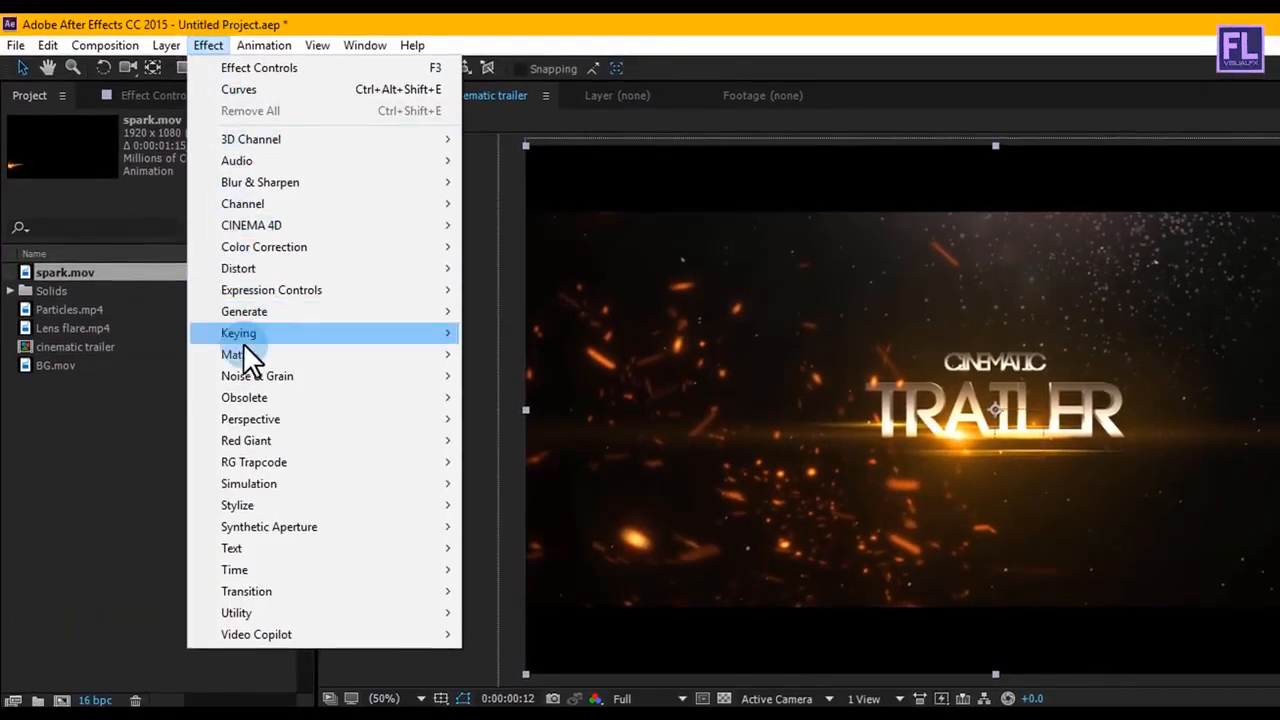
{"action": "mouse_move", "coordinate": [252, 248]}
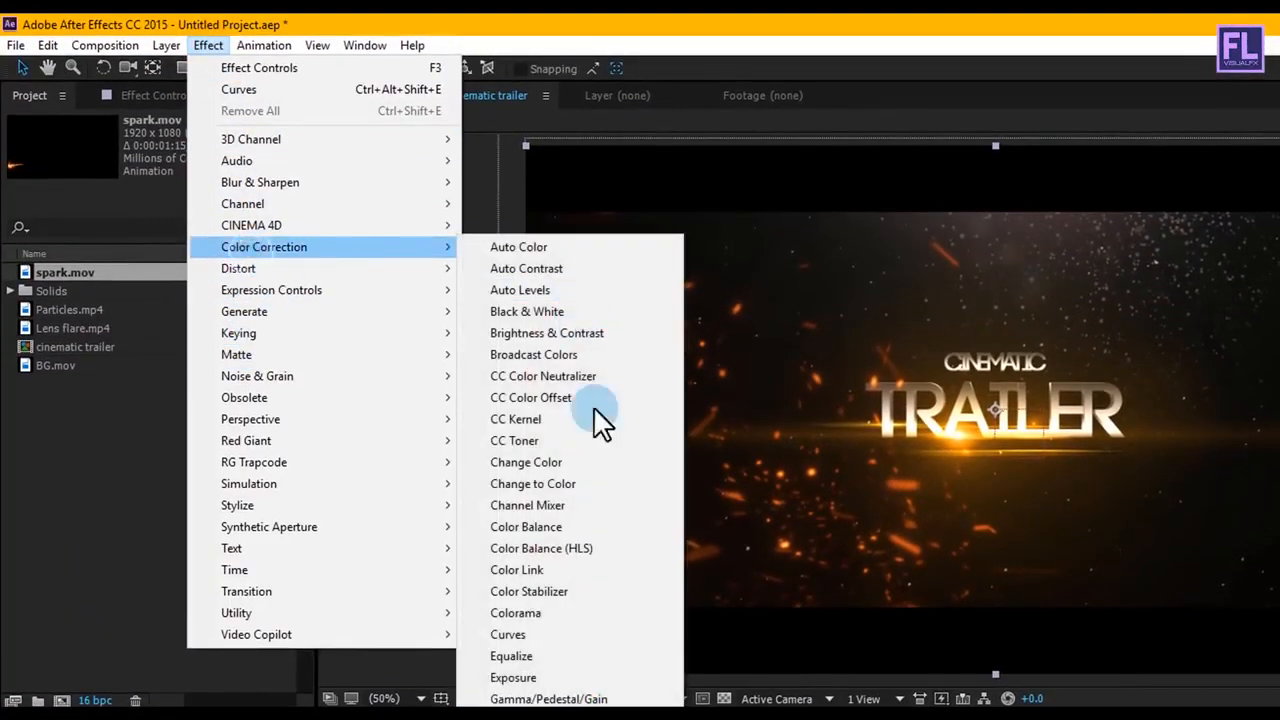
{"action": "left_click", "coordinate": [545, 634]}
Step: Shape the adjustment layer's RGB curve into an S, raising the highlights and lowering the shadows for more contrast
{"action": "scroll", "coordinate": [1071, 425], "scroll_direction": "up", "scroll_amount": 2}
{"action": "key", "text": "h"}
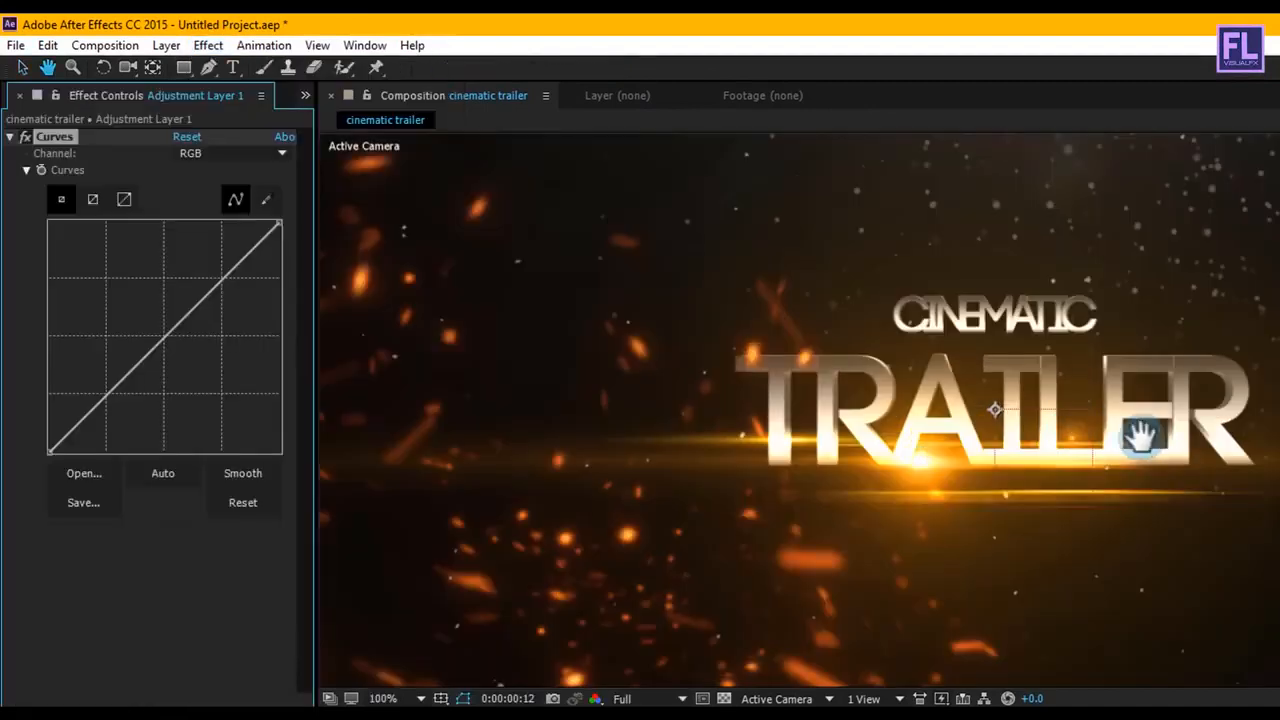
{"action": "left_click_drag", "start_coordinate": [1137, 434], "coordinate": [1012, 381]}
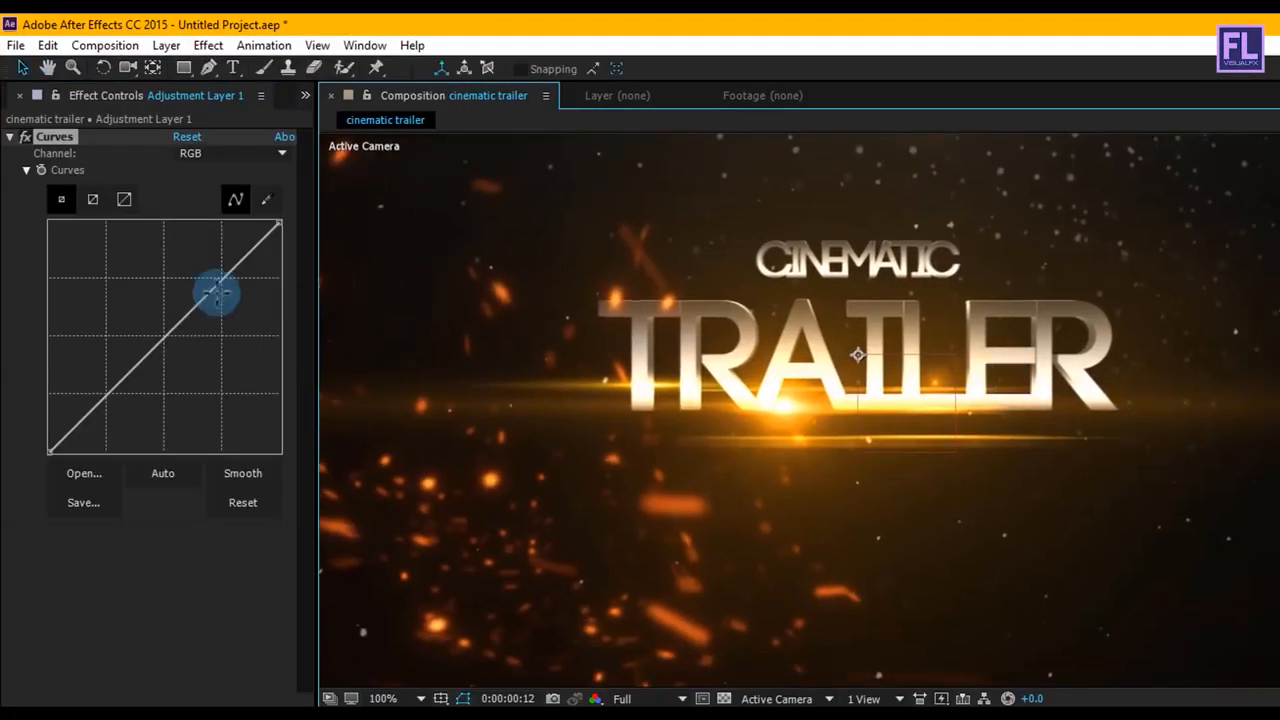
{"action": "left_click", "coordinate": [223, 290]}
{"action": "left_click_drag", "start_coordinate": [207, 290], "coordinate": [189, 274]}
{"action": "left_click_drag", "start_coordinate": [100, 357], "coordinate": [128, 373]}
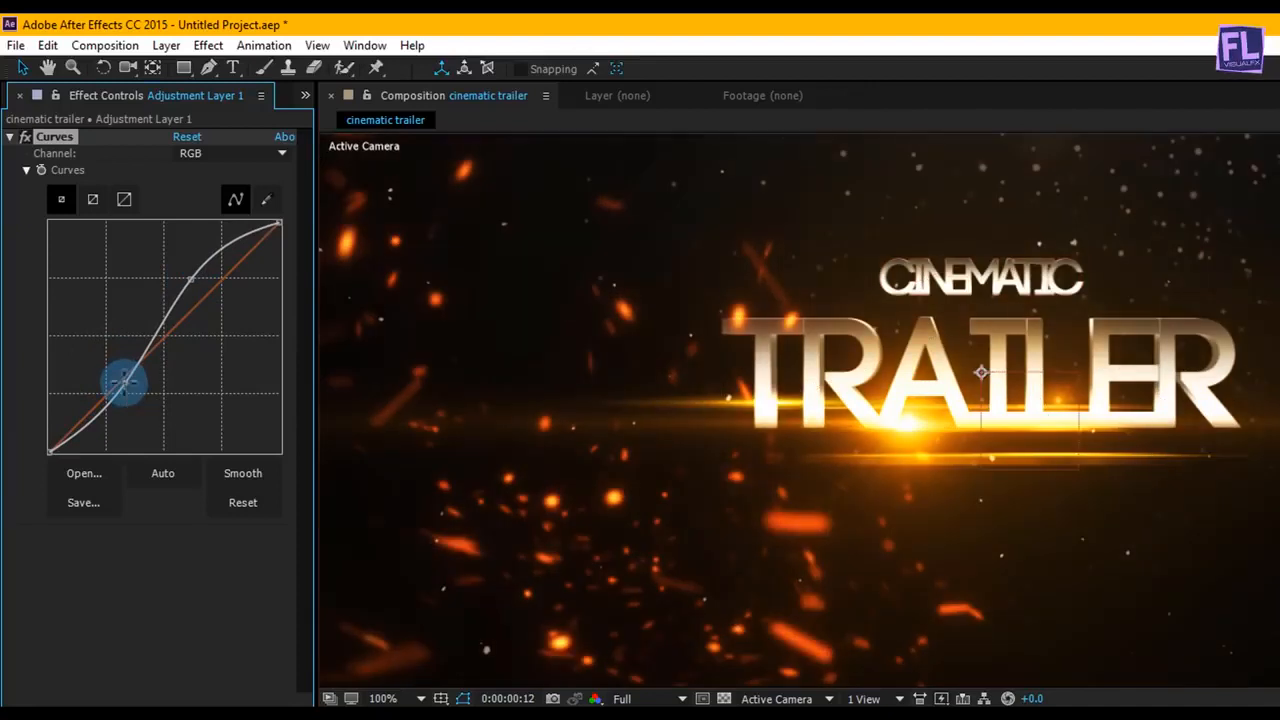
Step: Shape the red channel's curve into a gentle S, raising the highlights and pulling the shadows back down to the diagonal
{"action": "left_click", "coordinate": [241, 150]}
{"action": "left_click", "coordinate": [251, 192]}
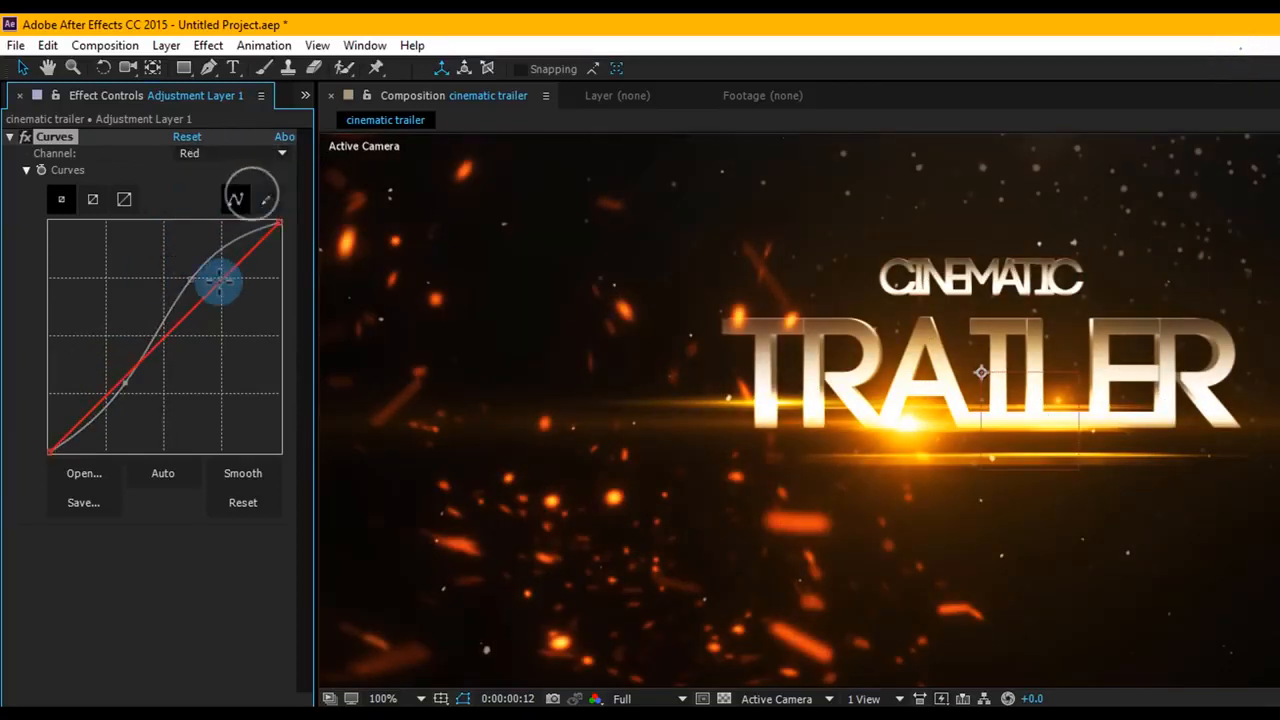
{"action": "left_click_drag", "start_coordinate": [207, 288], "coordinate": [203, 279]}
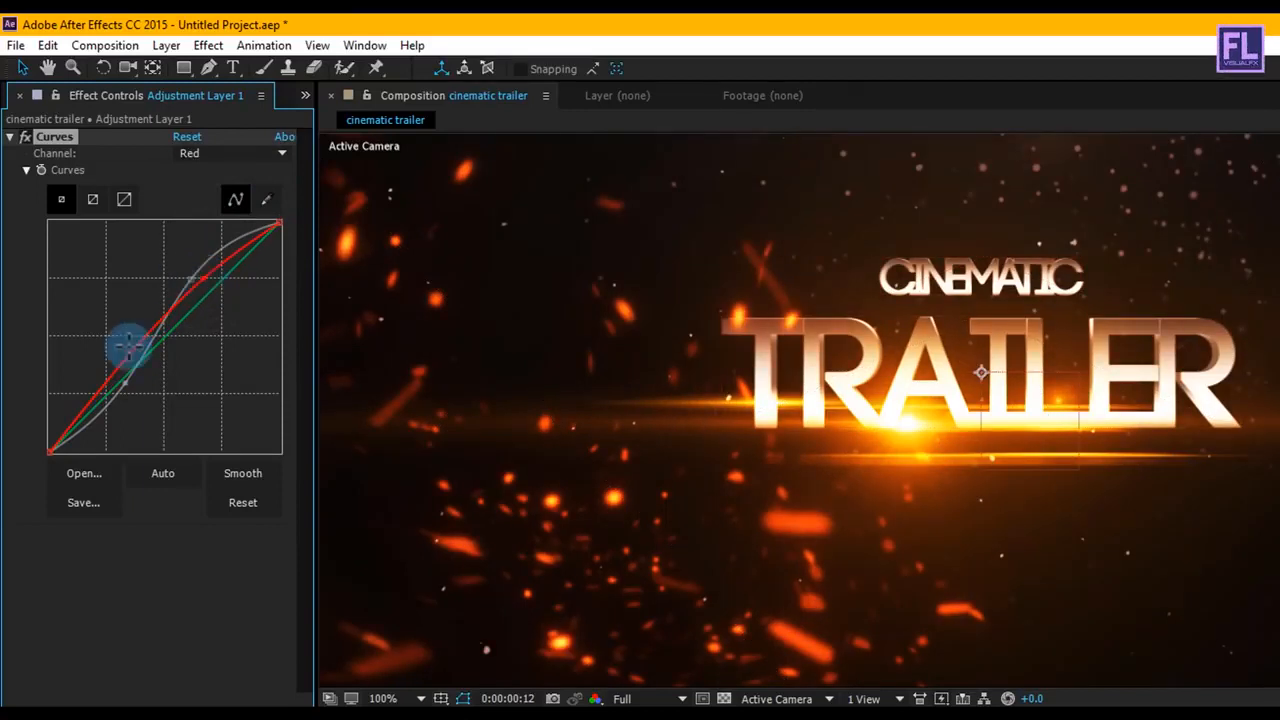
{"action": "left_click_drag", "start_coordinate": [117, 385], "coordinate": [120, 381]}
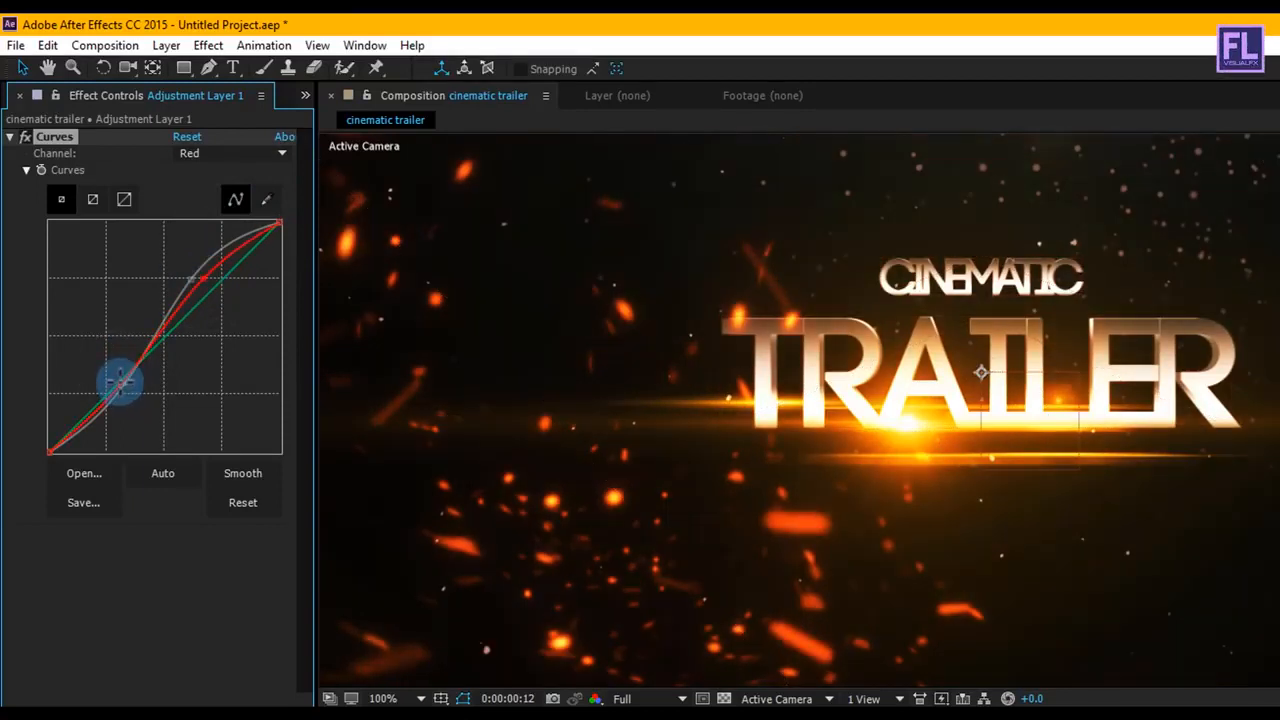
Step: Shape the green channel's curve into a slight S, raising the highlights and lowering the shadows below the diagonal
{"action": "left_click", "coordinate": [236, 156]}
{"action": "left_click", "coordinate": [222, 213]}
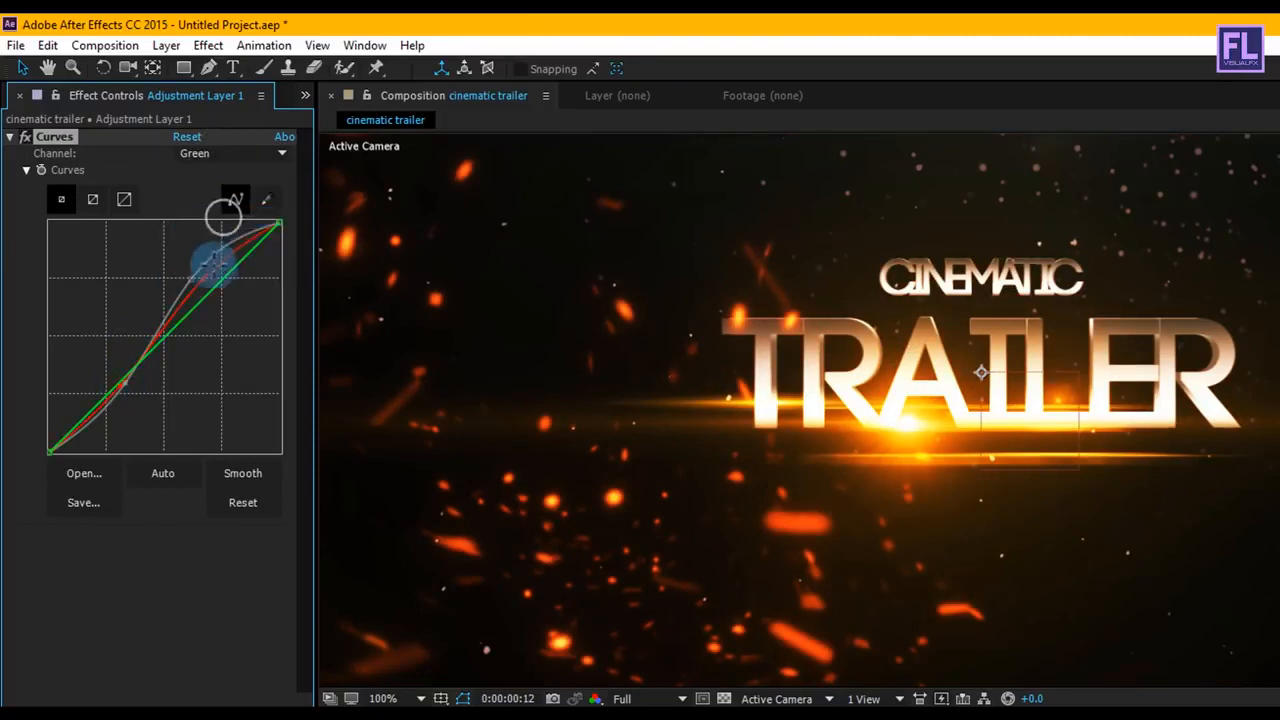
{"action": "left_click_drag", "start_coordinate": [213, 286], "coordinate": [210, 277]}
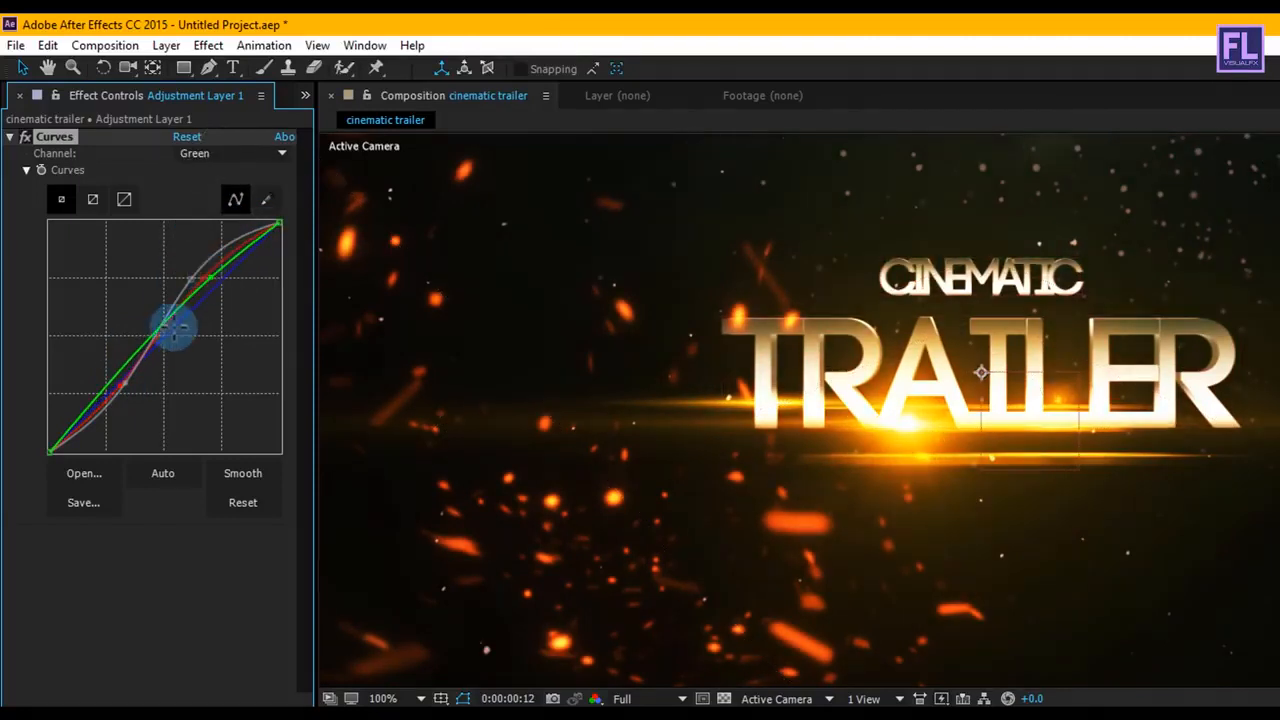
{"action": "left_click_drag", "start_coordinate": [119, 384], "coordinate": [121, 389]}
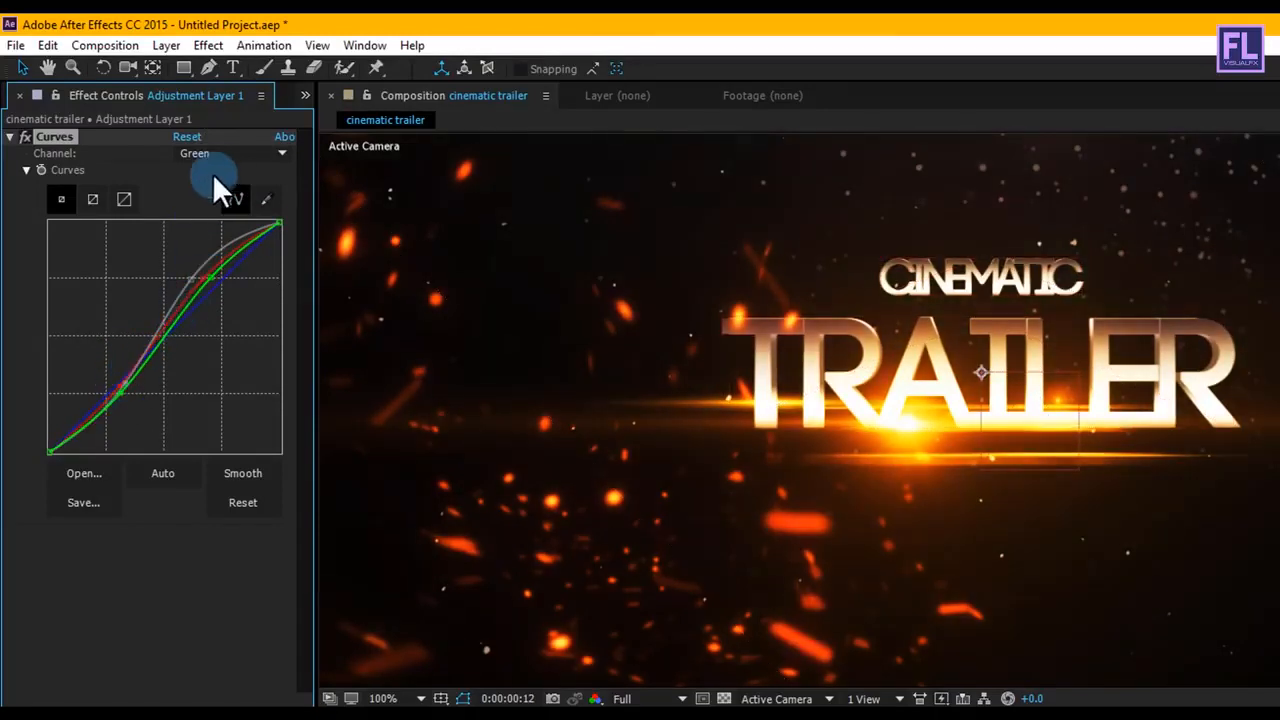
Step: Raise the highlights of the blue channel's curve and pull its shadows back to the diagonal
{"action": "left_click", "coordinate": [242, 153]}
{"action": "left_click", "coordinate": [236, 240]}
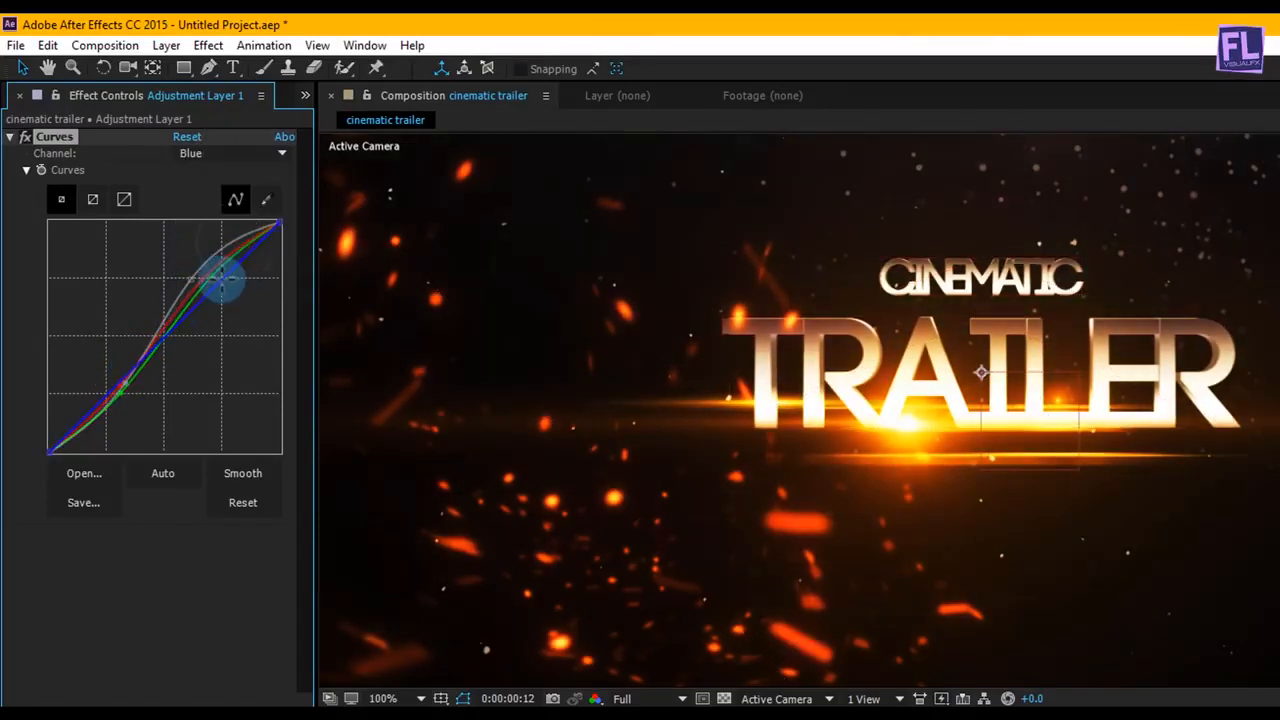
{"action": "left_click_drag", "start_coordinate": [222, 282], "coordinate": [214, 263]}
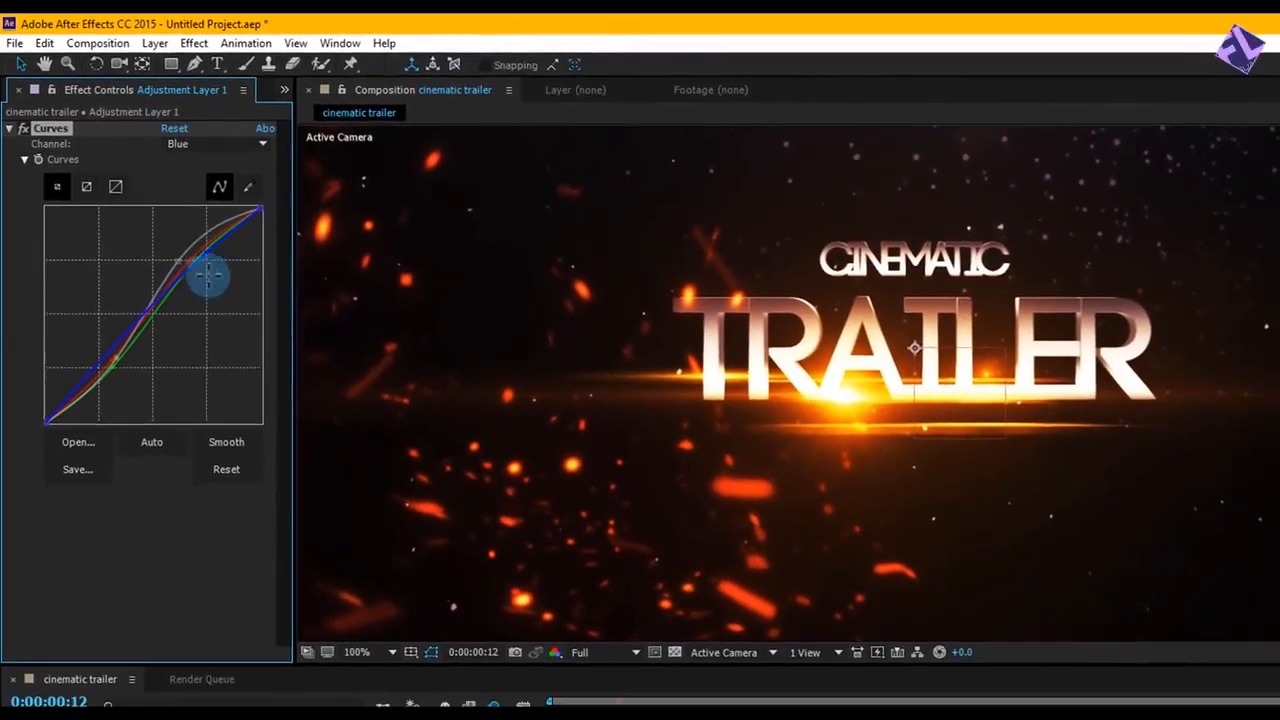
{"action": "left_click_drag", "start_coordinate": [104, 357], "coordinate": [108, 363]}
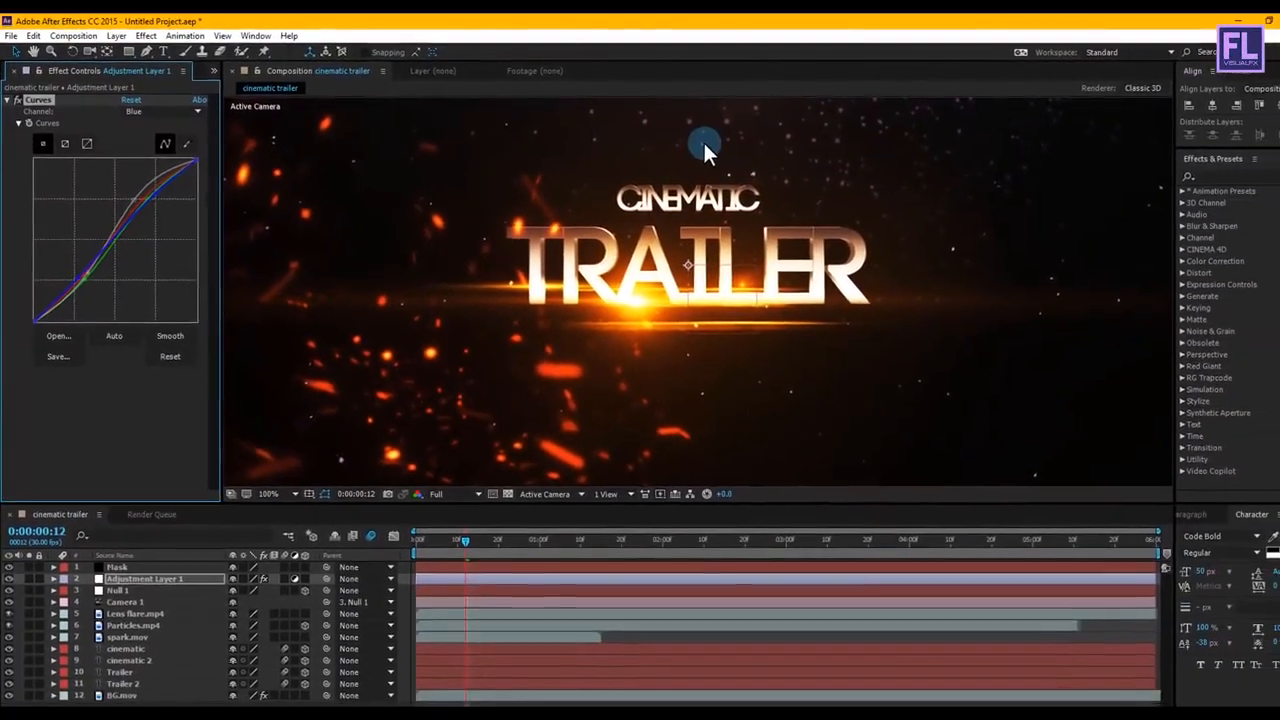
Step: Apply the Sharpen effect to the adjustment layer with a Sharpen Amount of 50
{"action": "key", "text": "comma"}
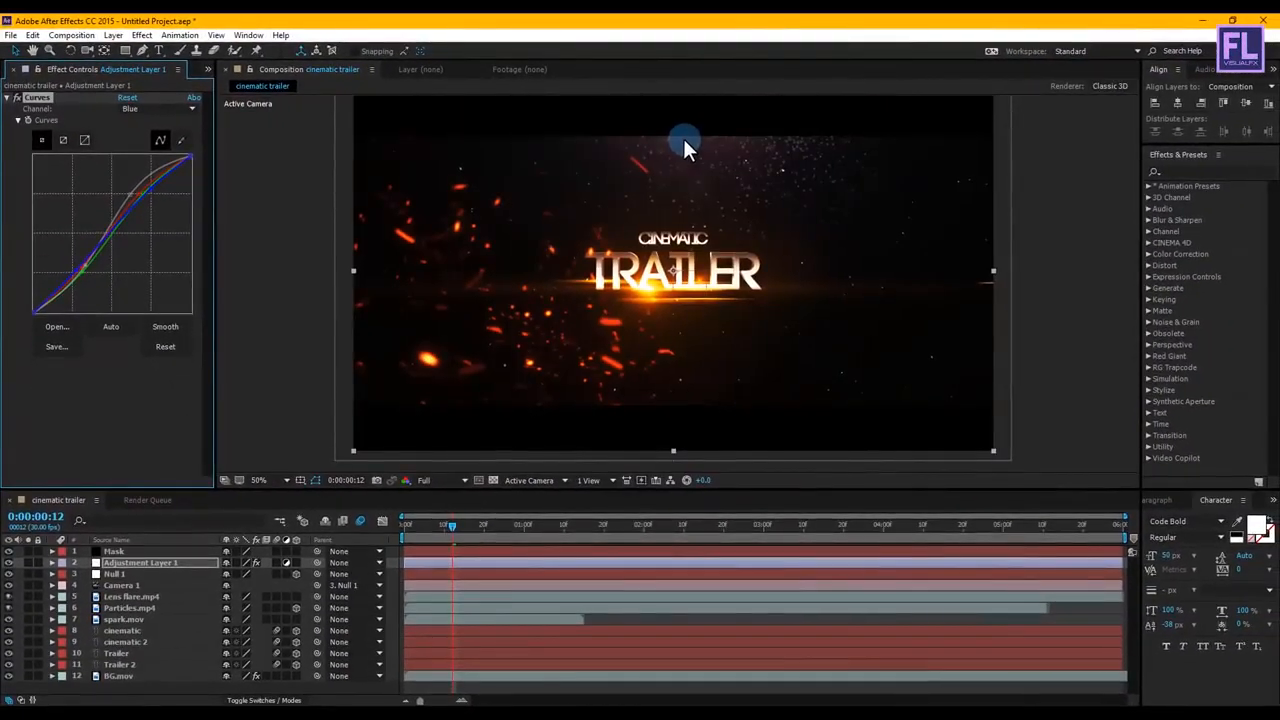
{"action": "key", "text": "period"}
{"action": "left_click", "coordinate": [70, 411]}
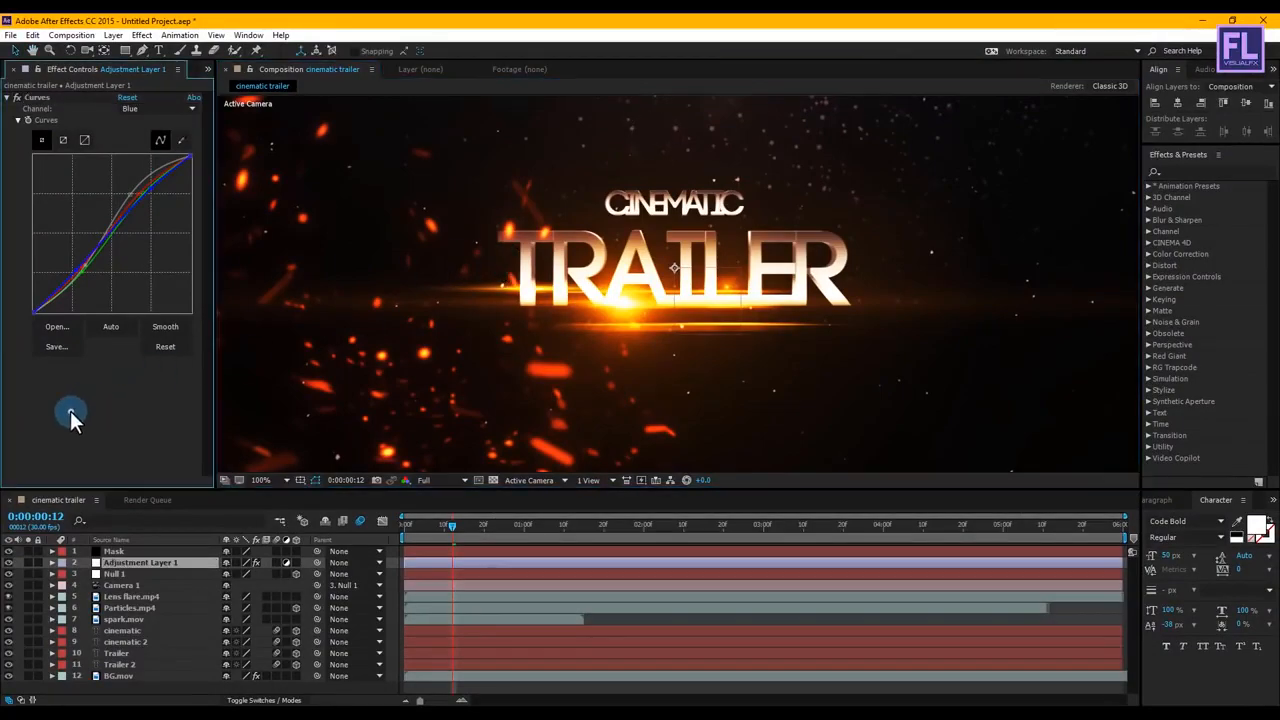
{"action": "left_click", "coordinate": [141, 35]}
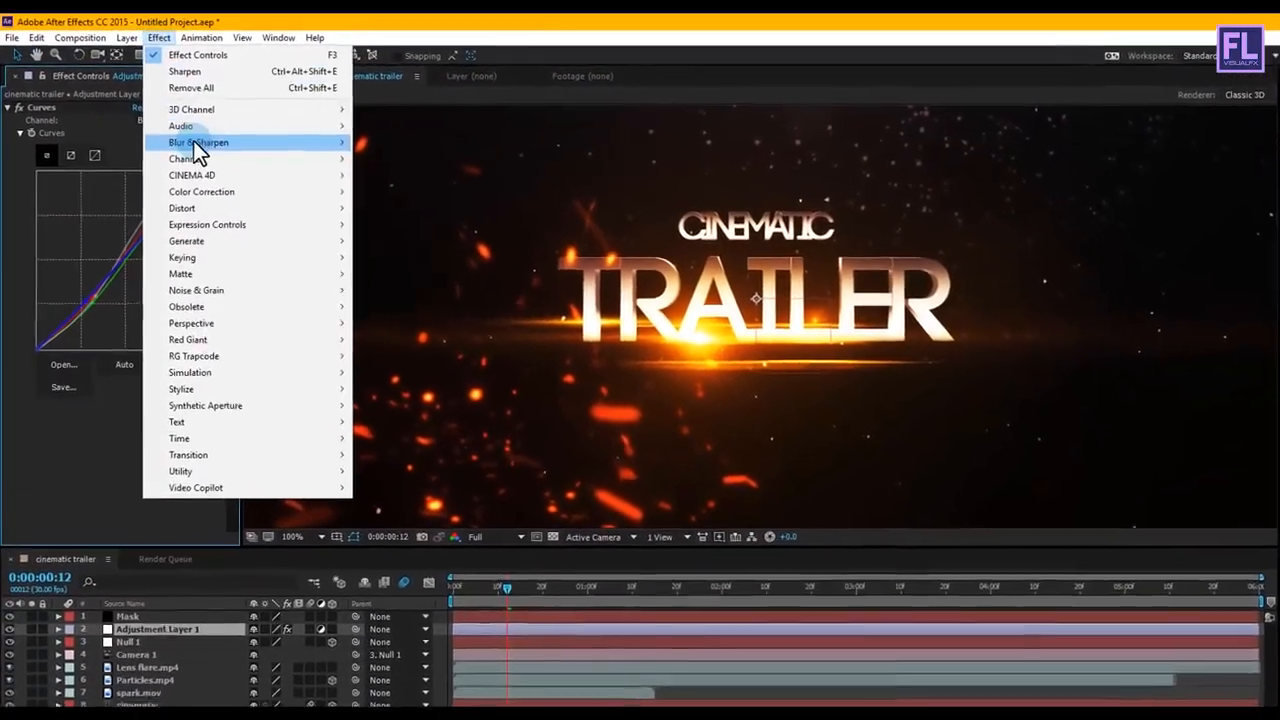
{"action": "mouse_move", "coordinate": [199, 144]}
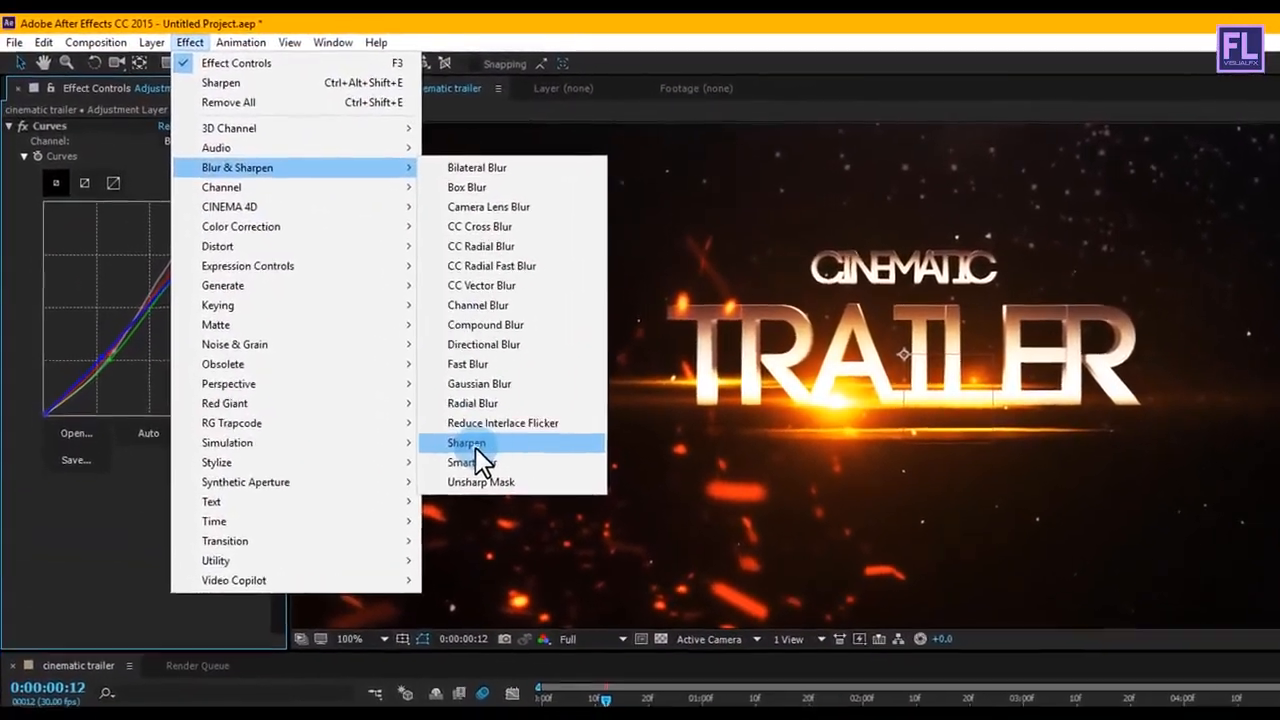
{"action": "left_click", "coordinate": [387, 372]}
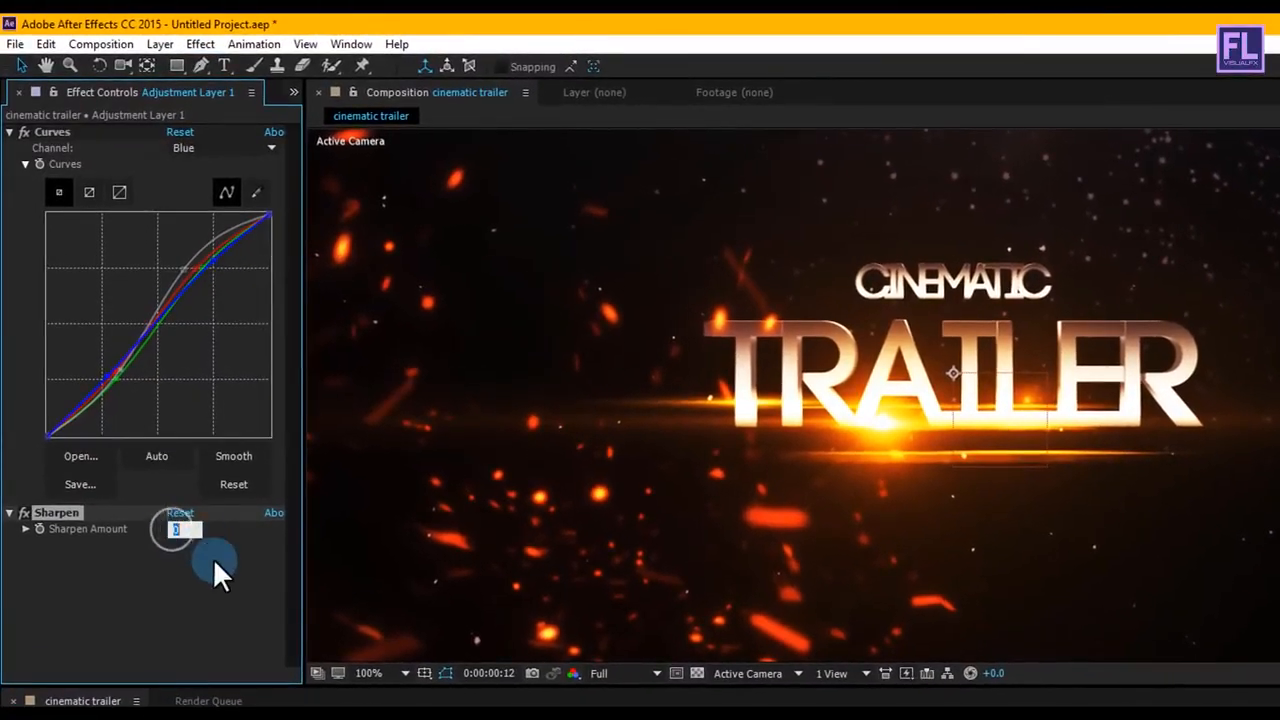
{"action": "key", "text": "Return"}
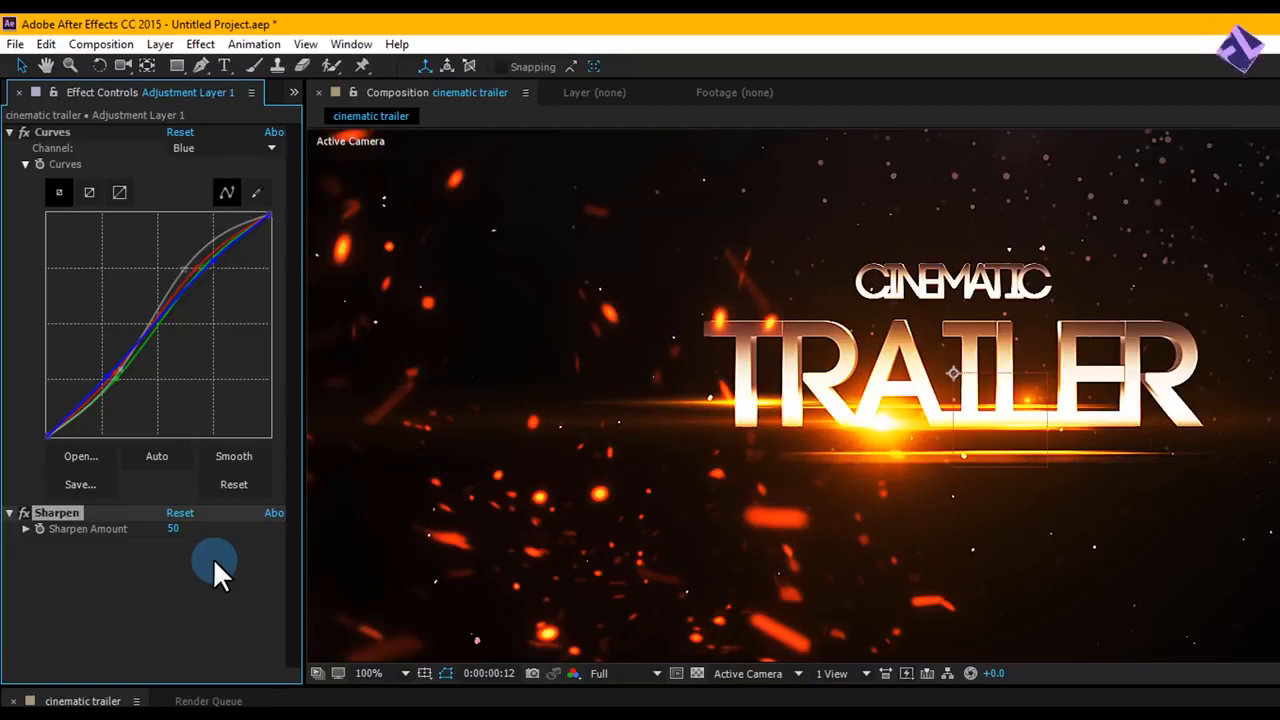
Step: Apply the Noise effect to the adjustment layer and set the Amount of Noise to 15%
{"action": "left_click", "coordinate": [201, 45]}
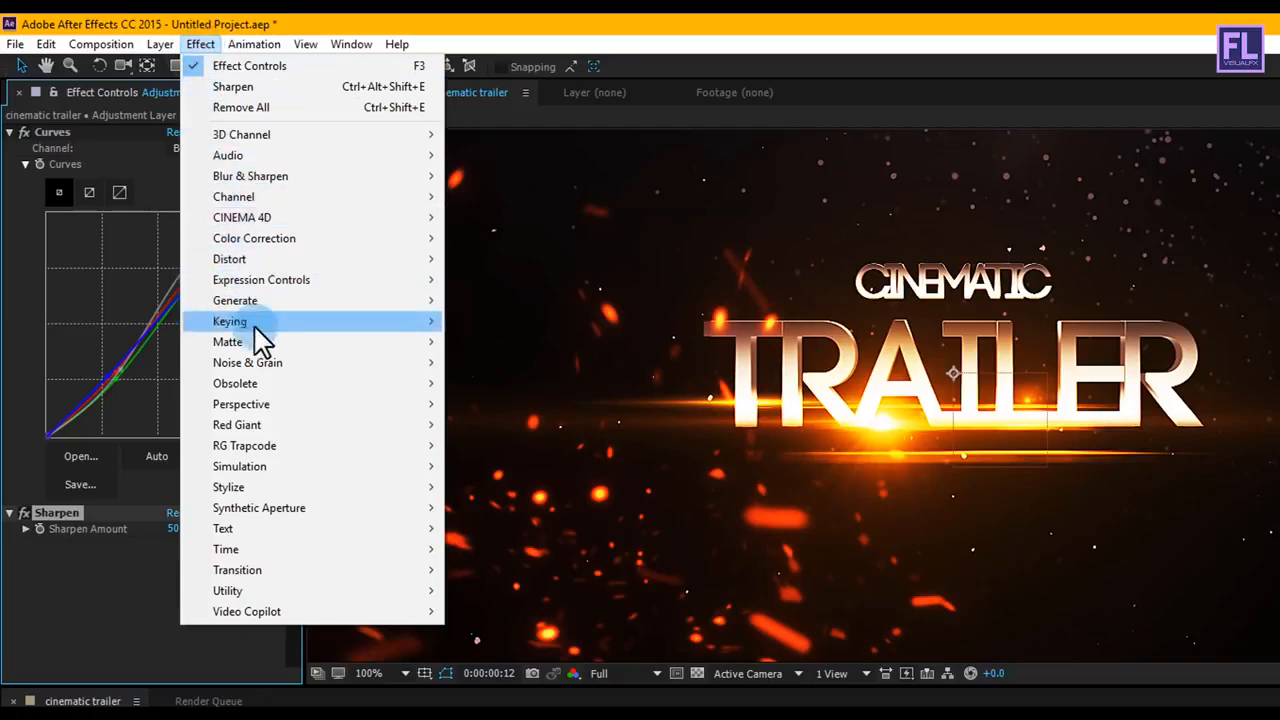
{"action": "mouse_move", "coordinate": [265, 365]}
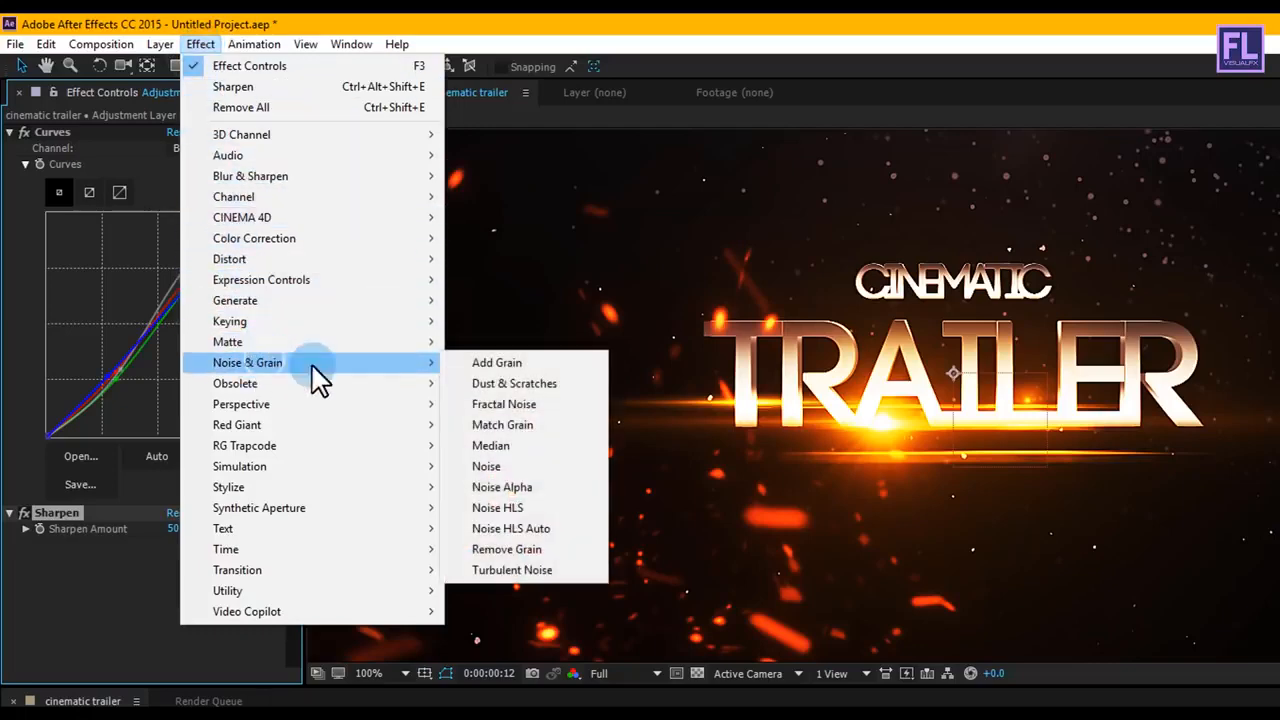
{"action": "left_click", "coordinate": [495, 462]}
{"action": "left_click", "coordinate": [178, 556]}
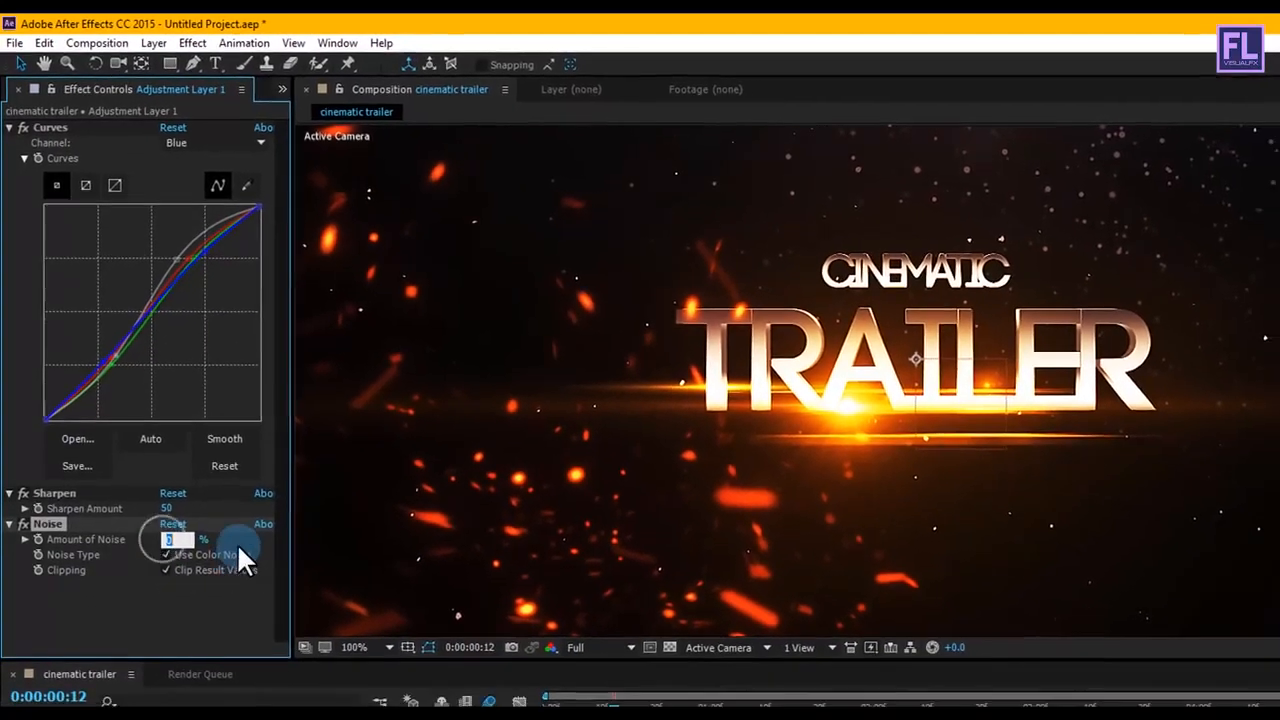
{"action": "type", "text": "15"}
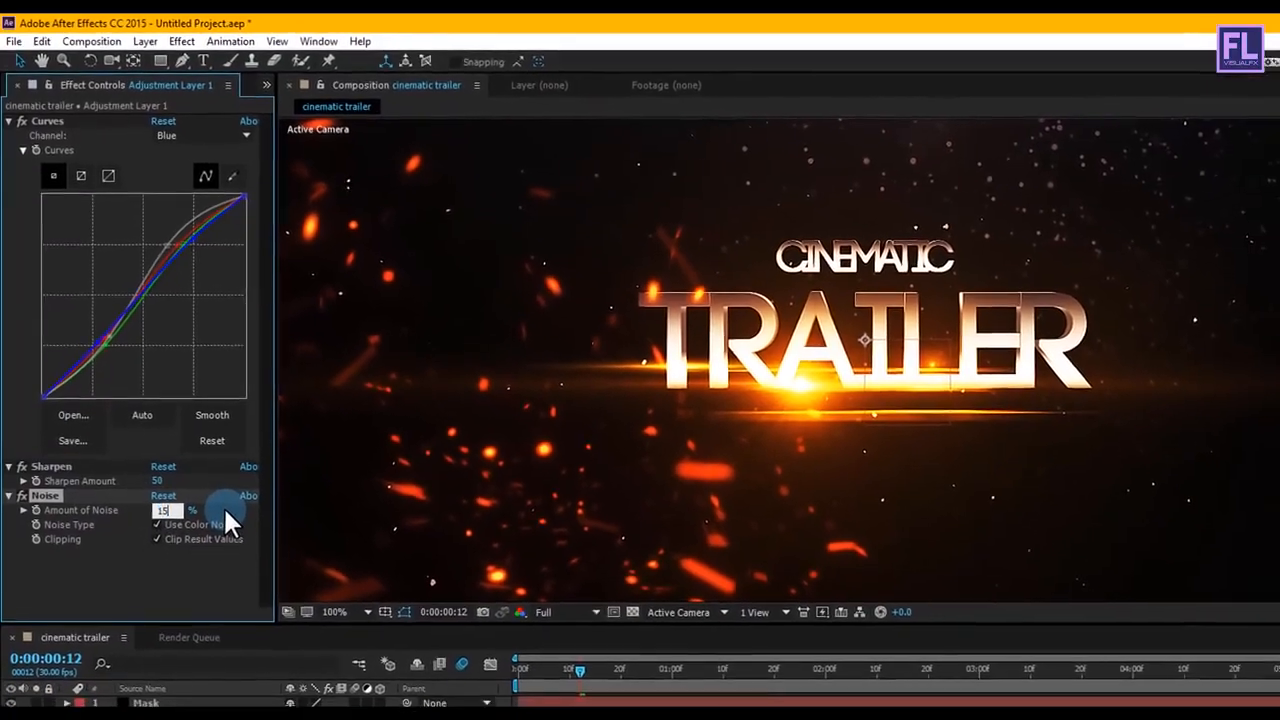
{"action": "key", "text": "Return"}
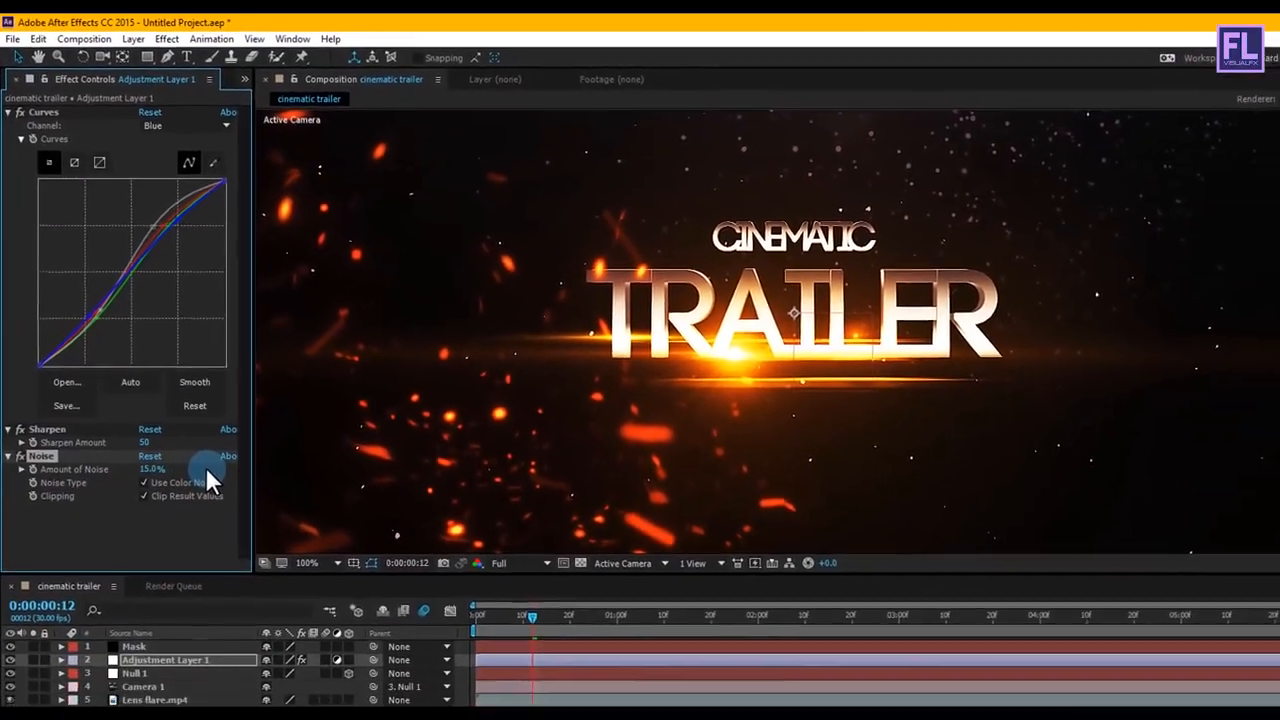
Step: Fit the whole composition in view and preview the graded title animation from the start of the timeline
{"action": "scroll", "coordinate": [641, 191], "scroll_direction": "down", "scroll_amount": 1}
{"action": "key", "text": "space"}
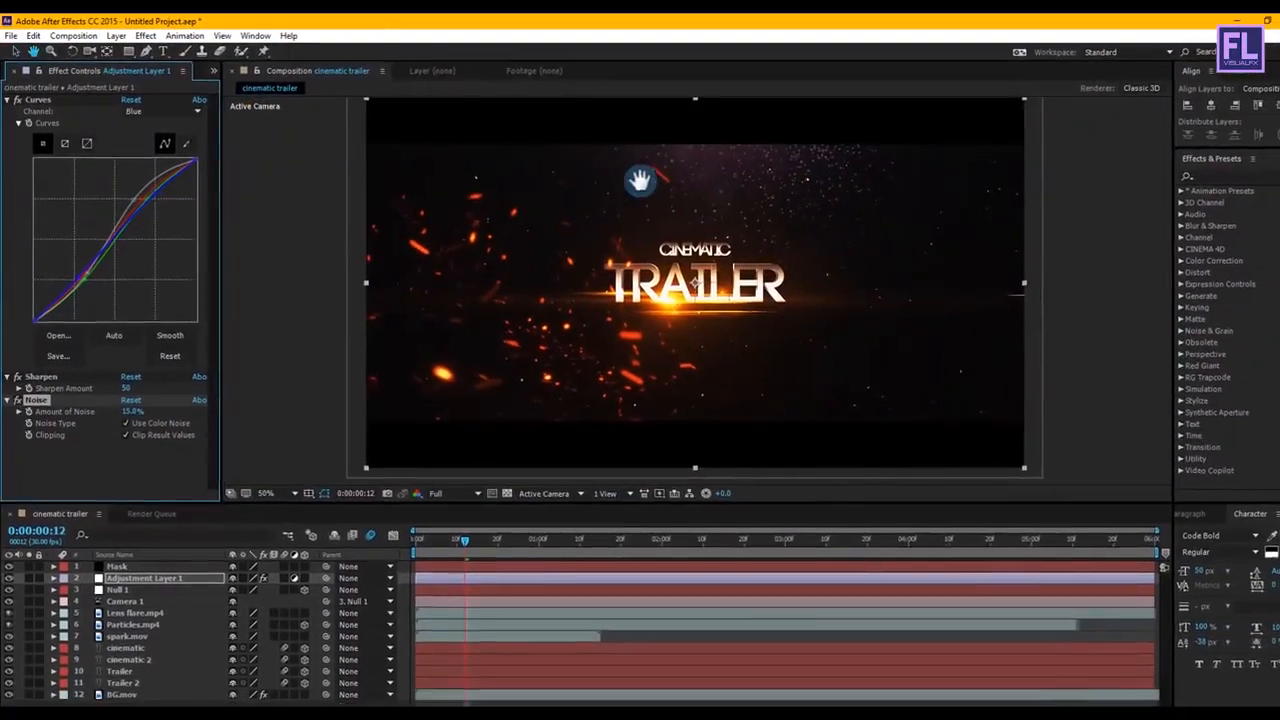
{"action": "left_click_drag", "start_coordinate": [678, 193], "coordinate": [688, 186]}
{"action": "key", "text": "shift+slash"}
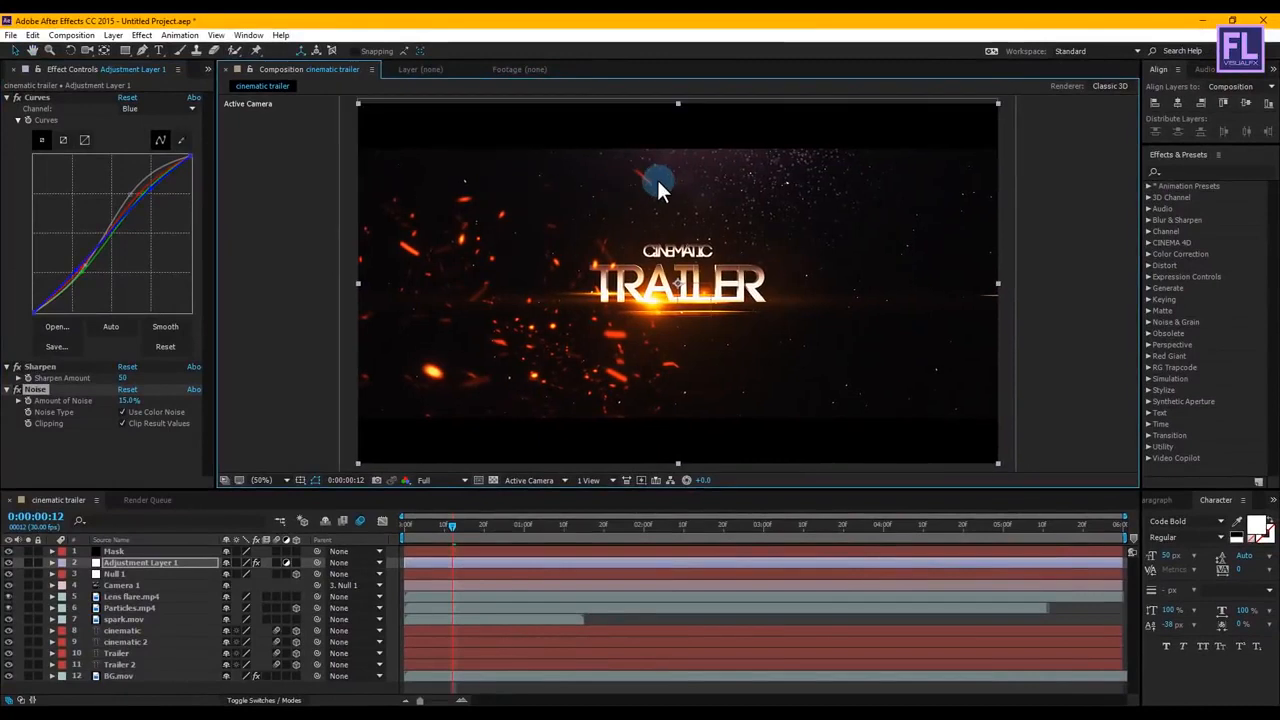
{"action": "left_click_drag", "start_coordinate": [452, 523], "coordinate": [148, 569]}
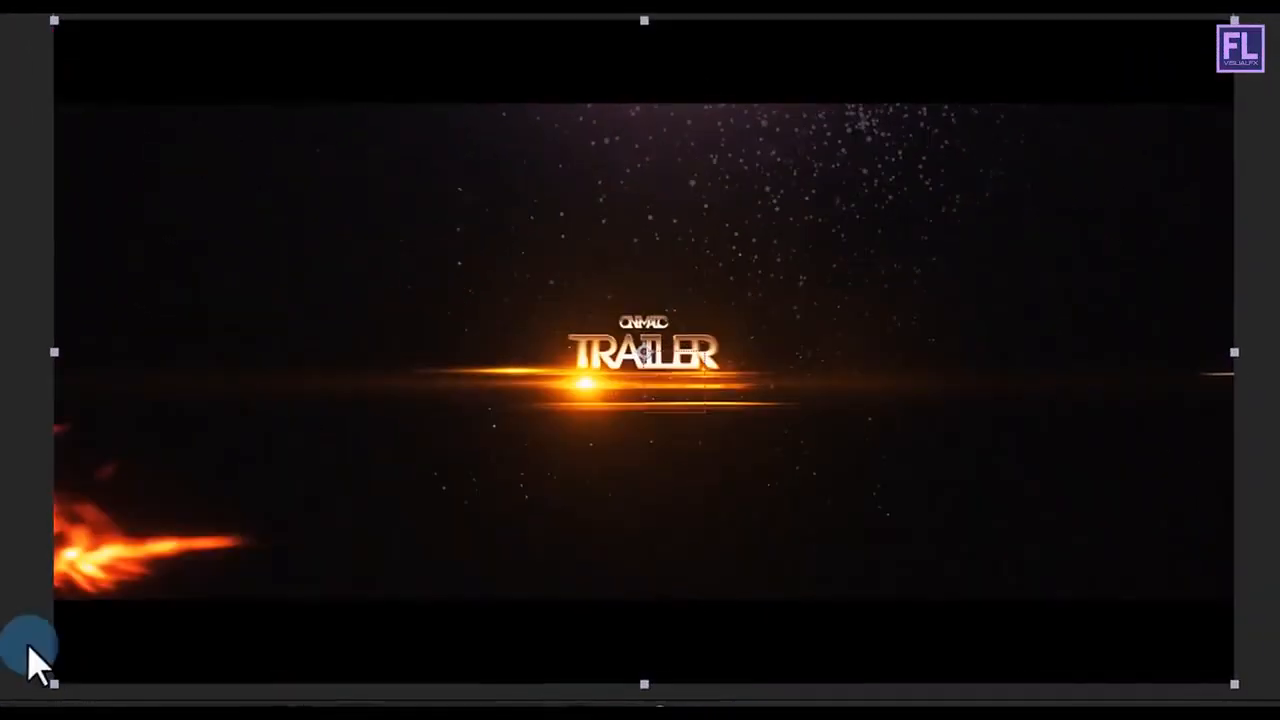
{"action": "left_click", "coordinate": [148, 569]}
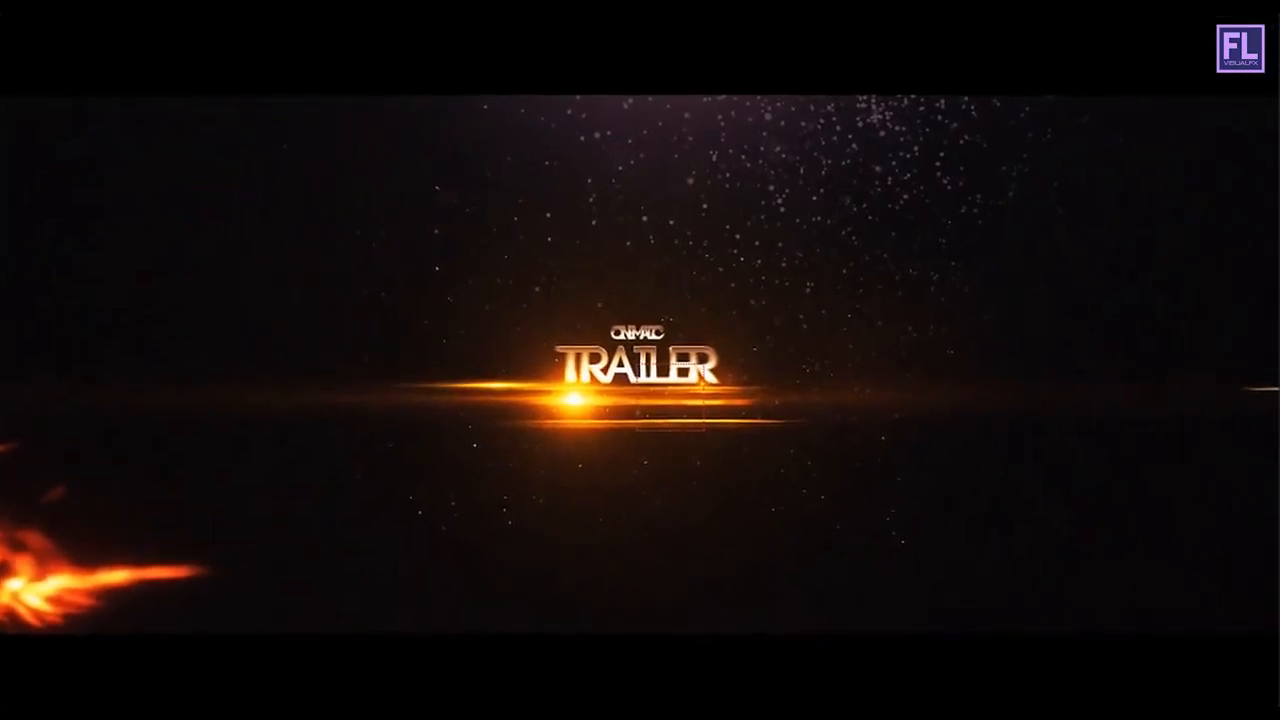